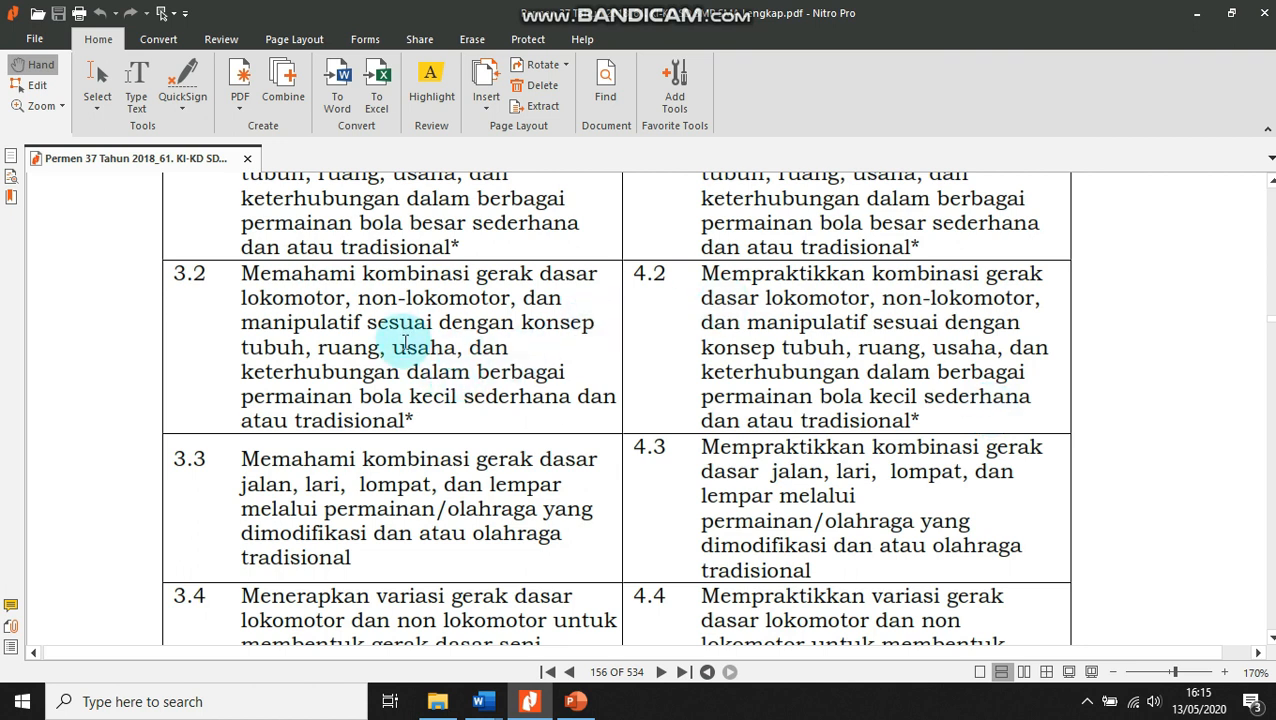
Step: Switch to Word and copy the text of indicator 3.2.2 from the 02 Pemetaan KD document into FORMAT TEPILIH's TUJUAN PEMBELAJARAN cell
{"action": "key", "text": "alt+Tab"}
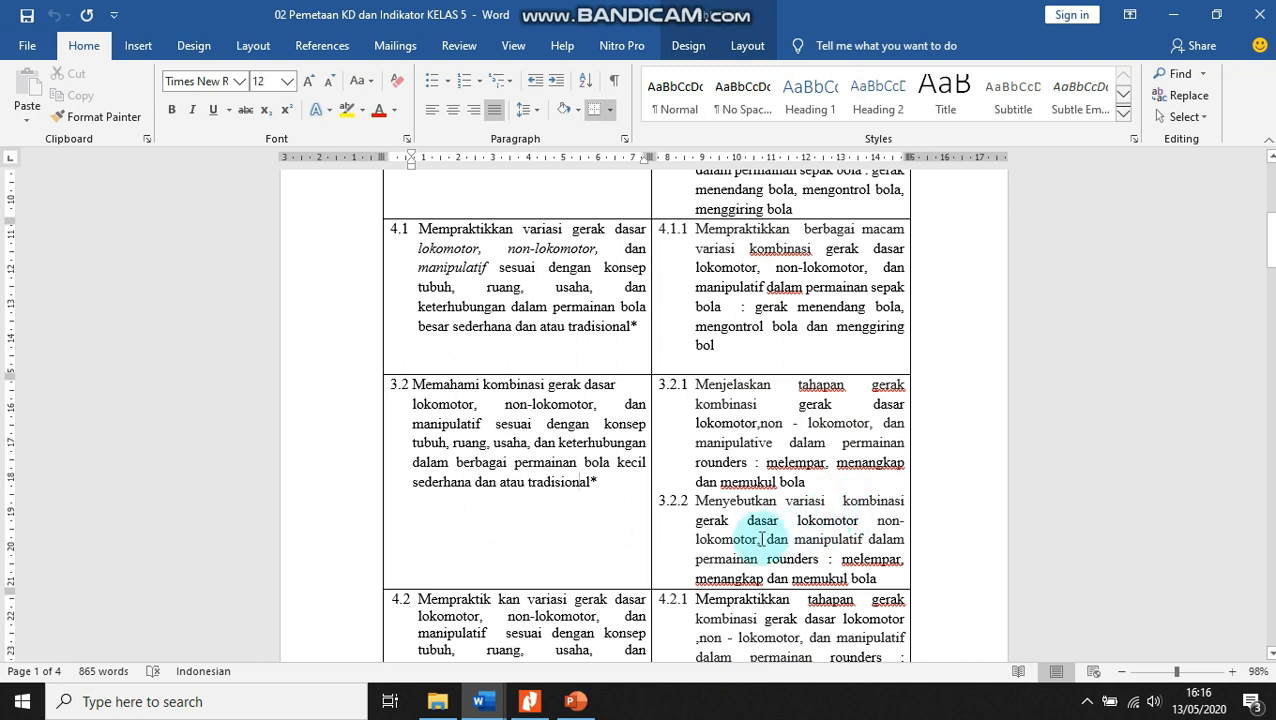
{"action": "left_click_drag", "start_coordinate": [697, 502], "coordinate": [886, 580]}
{"action": "left_click", "coordinate": [90, 101]}
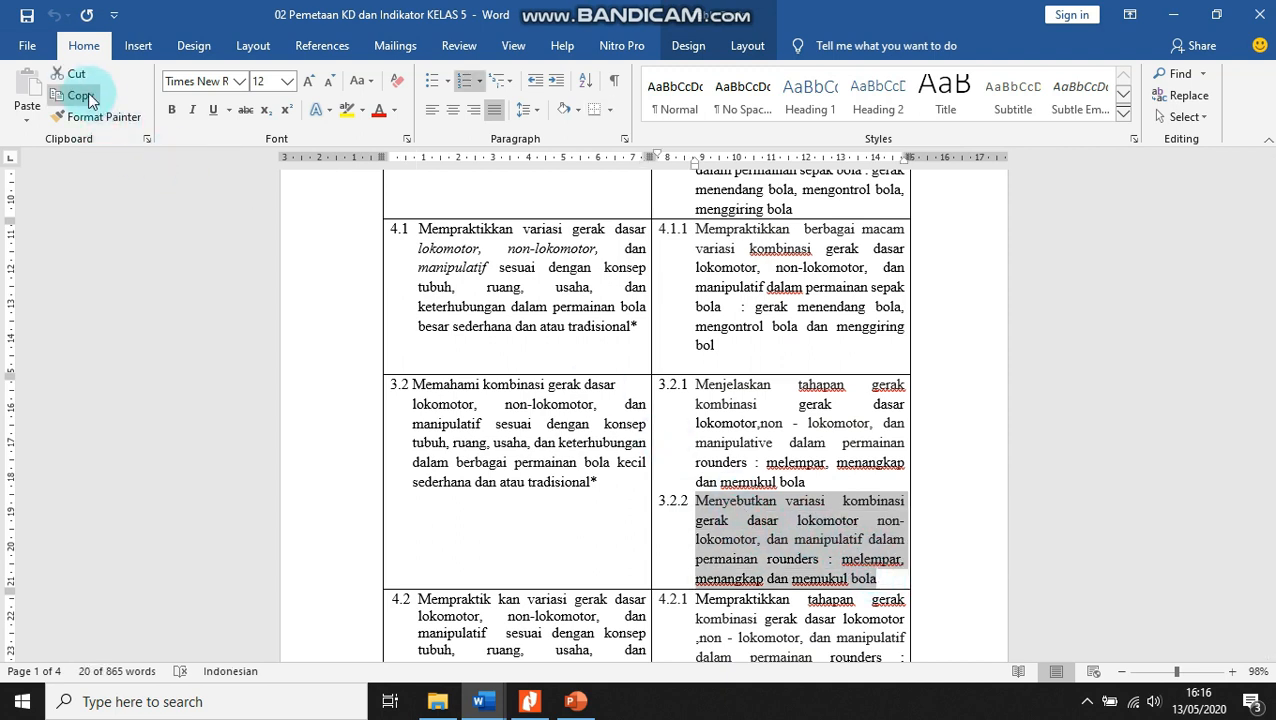
{"action": "left_click", "coordinate": [494, 702]}
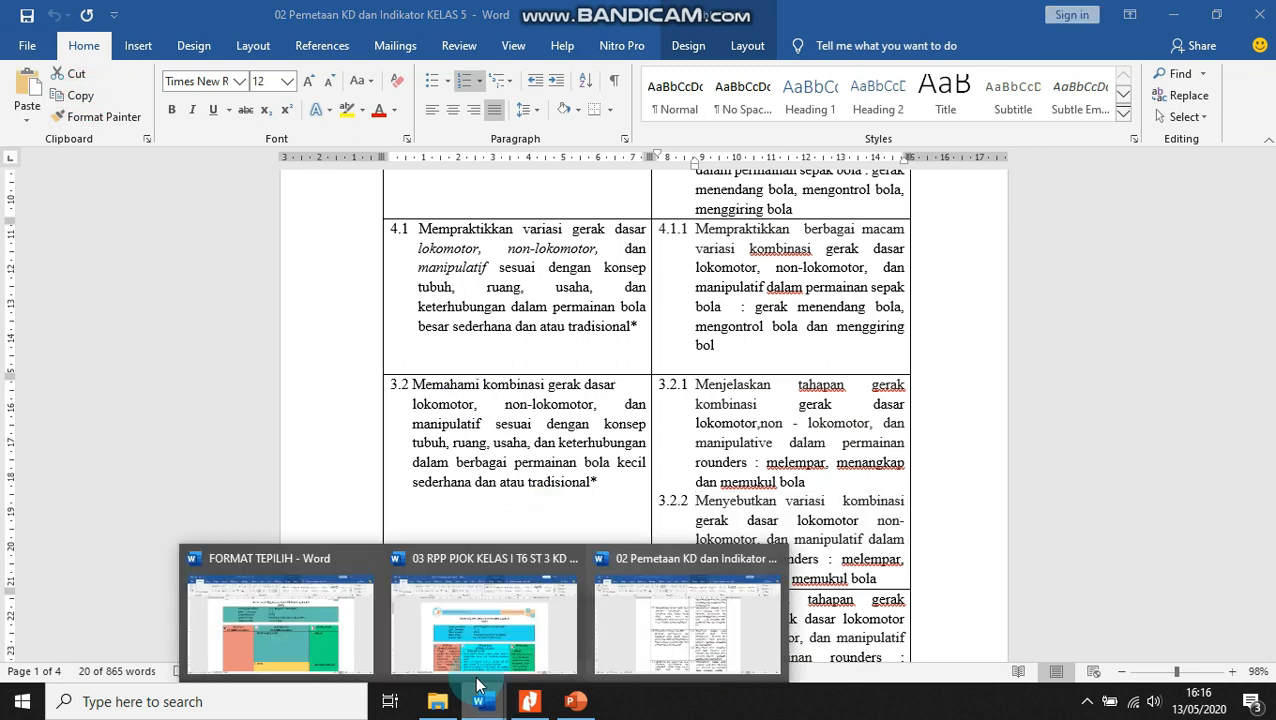
{"action": "left_click", "coordinate": [266, 656]}
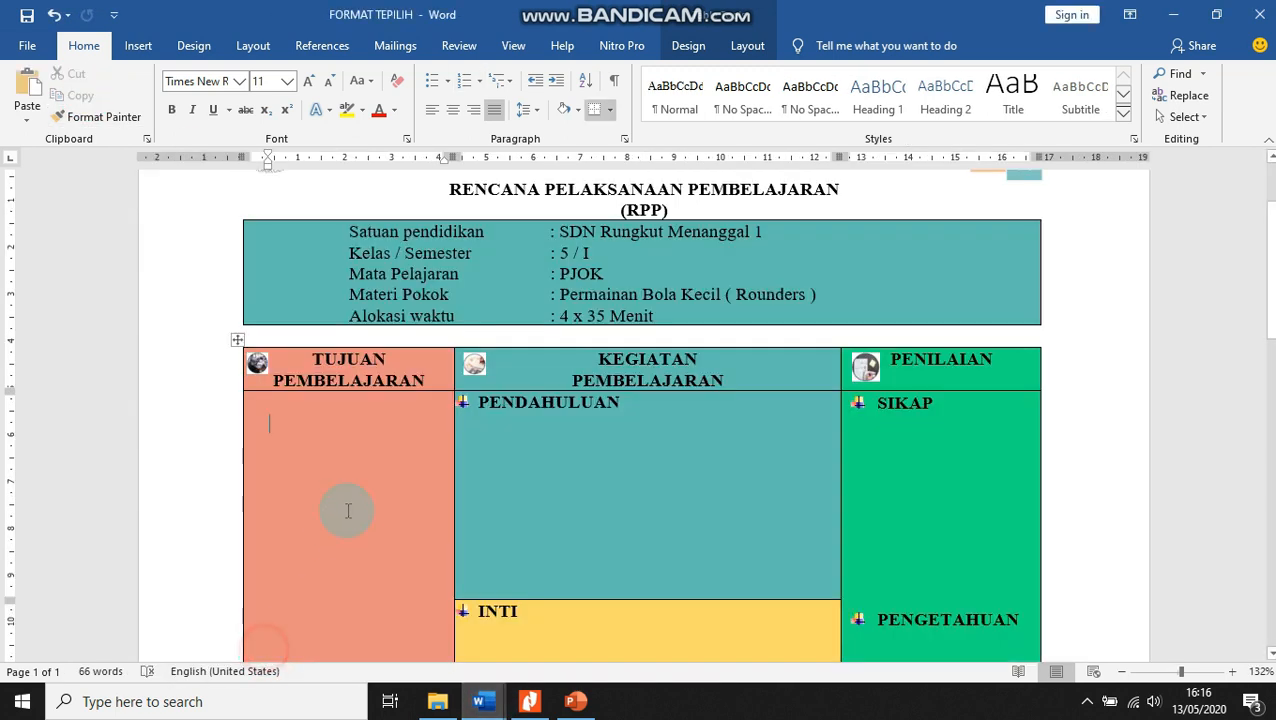
{"action": "left_click", "coordinate": [27, 90]}
Step: Number the pasted learning objective as item 1 and reduce its indent so the list sits closer to the cell's left edge
{"action": "left_click", "coordinate": [318, 480]}
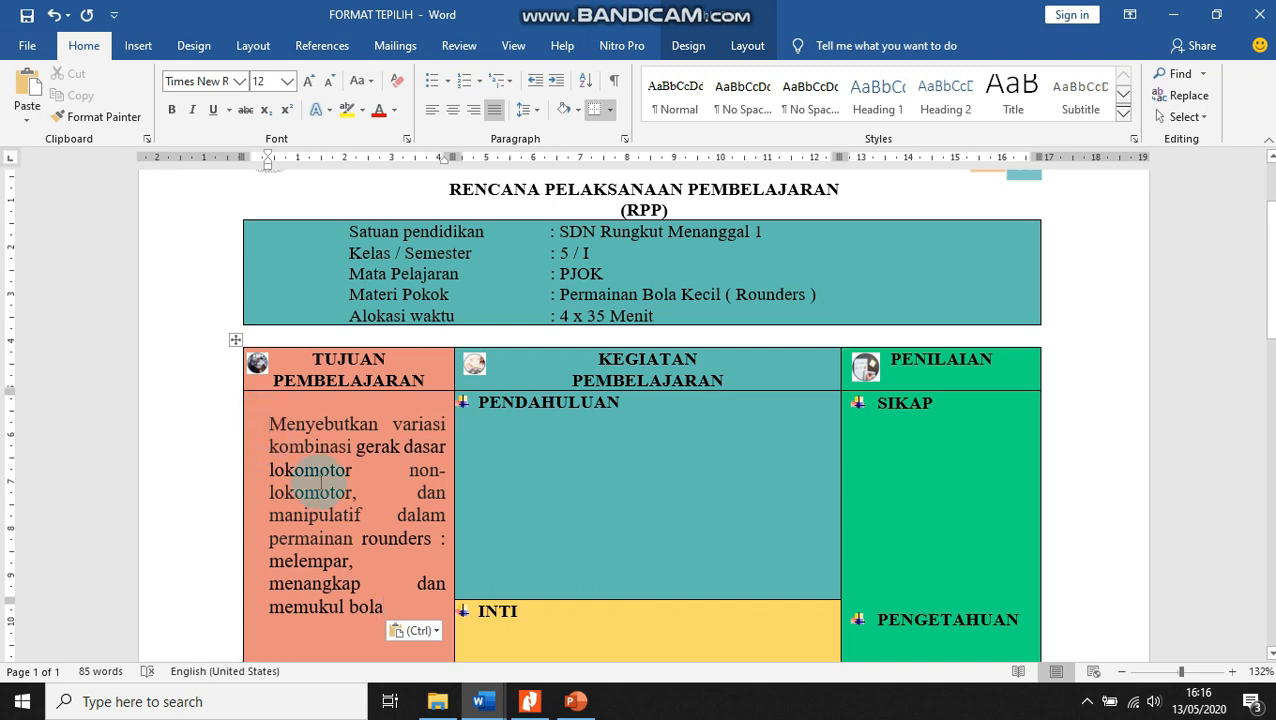
{"action": "type", "text": "1."}
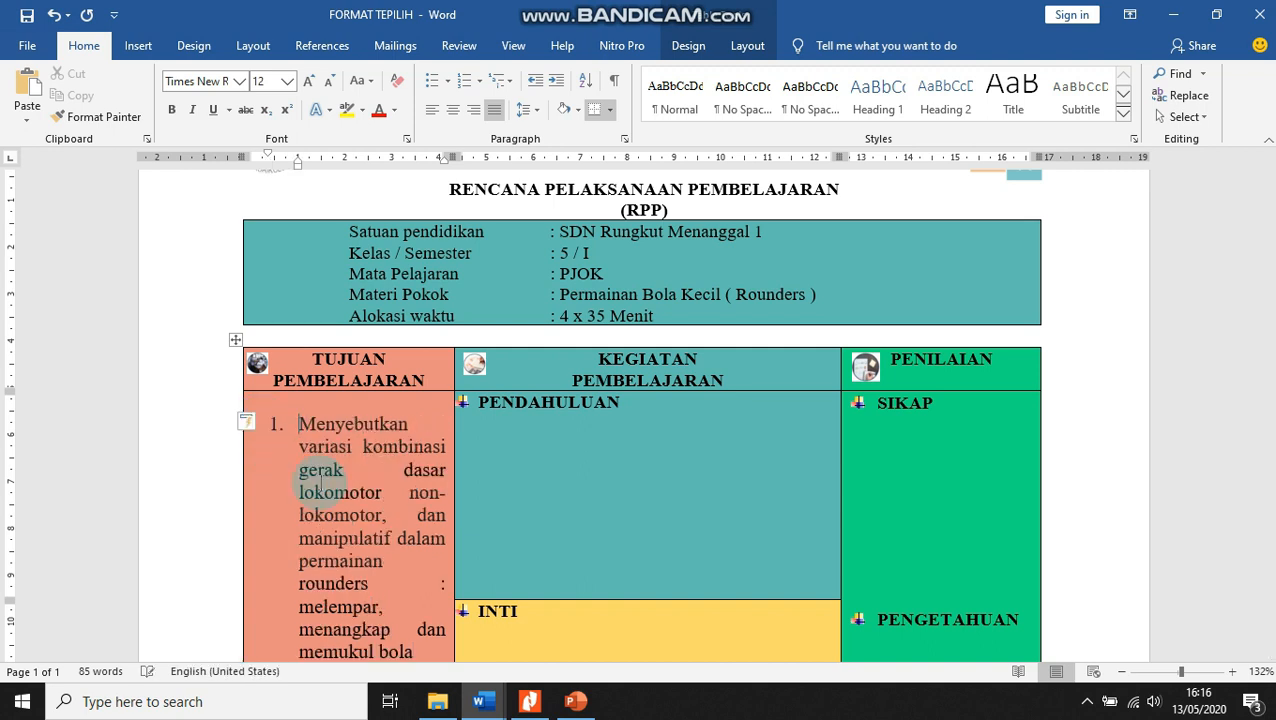
{"action": "left_click_drag", "start_coordinate": [297, 421], "coordinate": [399, 498]}
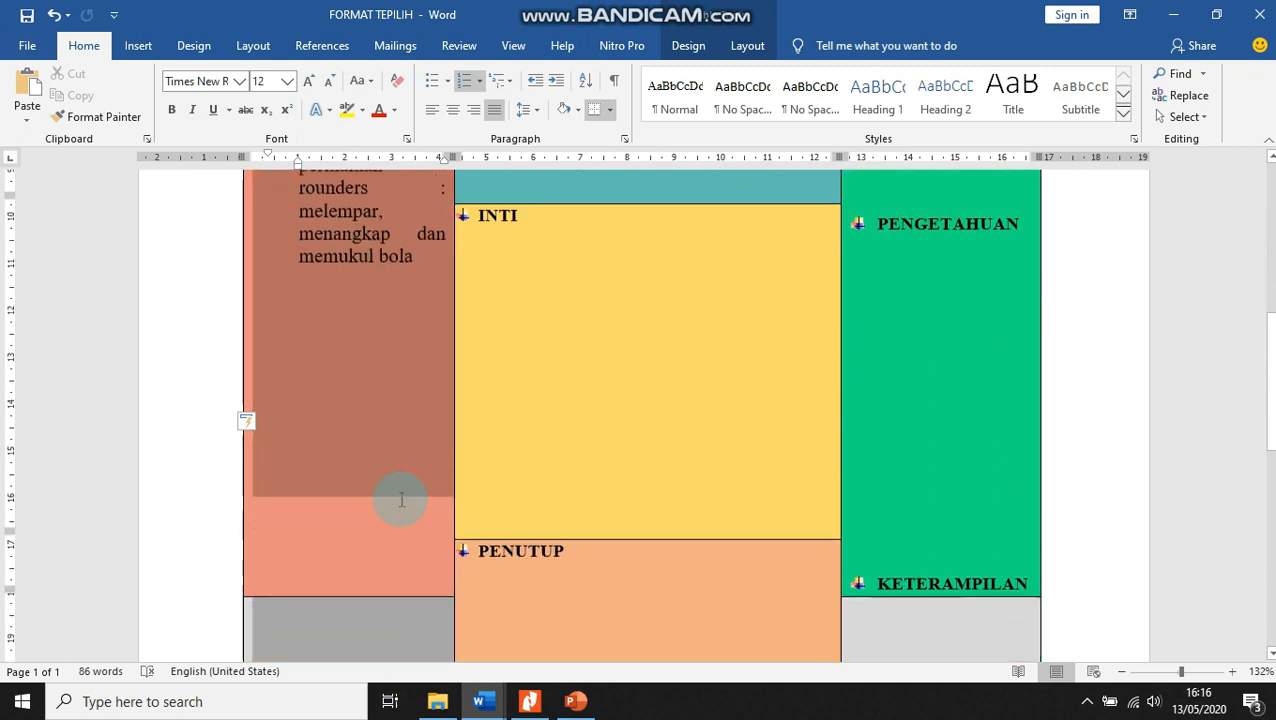
{"action": "left_click", "coordinate": [399, 276]}
{"action": "scroll", "coordinate": [340, 330], "scroll_direction": "up", "scroll_amount": 4}
{"action": "left_click_drag", "start_coordinate": [296, 377], "coordinate": [405, 600]}
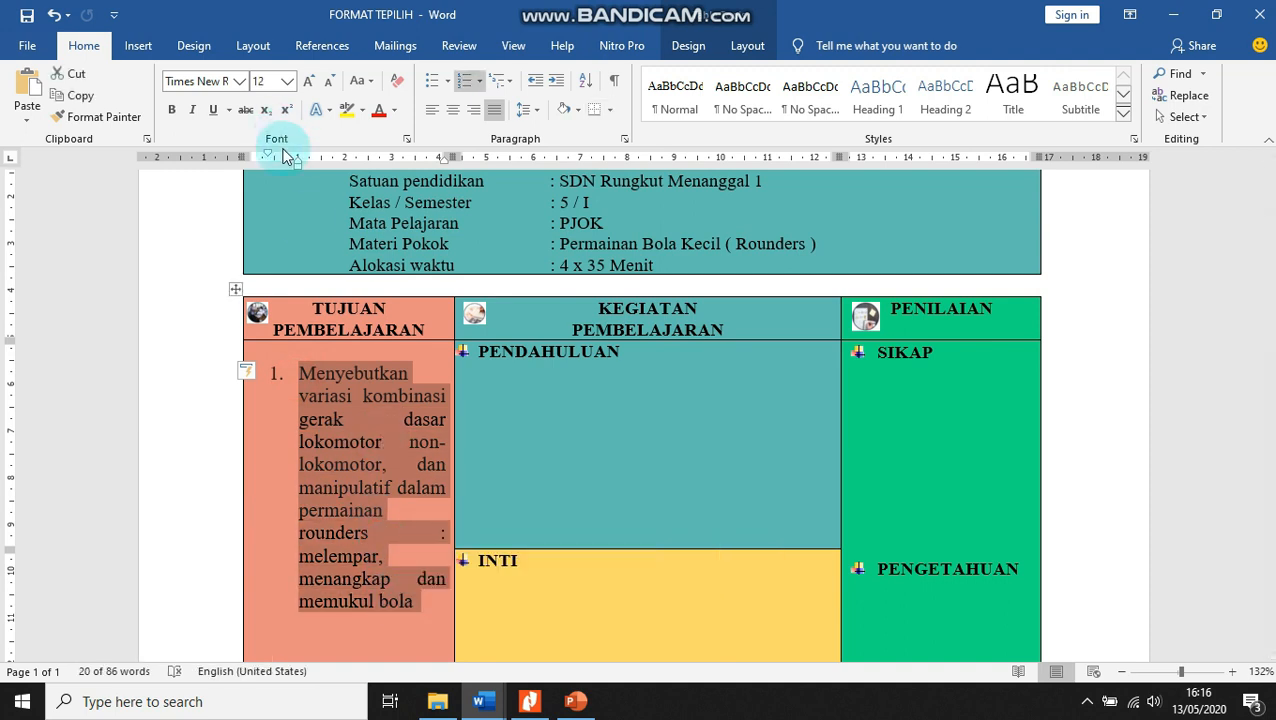
{"action": "mouse_move", "coordinate": [268, 154]}
{"action": "left_mouse_down"}
{"action": "mouse_move", "coordinate": [239, 148]}
{"action": "mouse_move", "coordinate": [296, 161]}
{"action": "mouse_move", "coordinate": [278, 162]}
{"action": "left_mouse_up"}
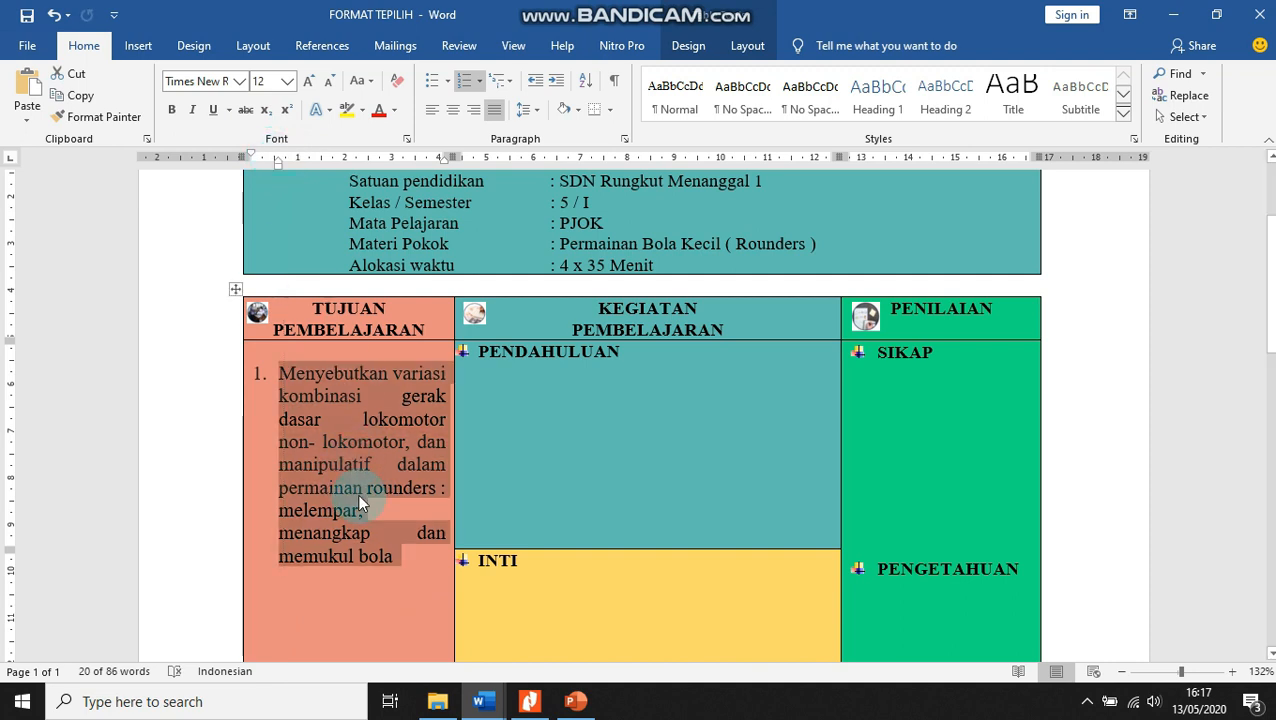
{"action": "left_click", "coordinate": [330, 395]}
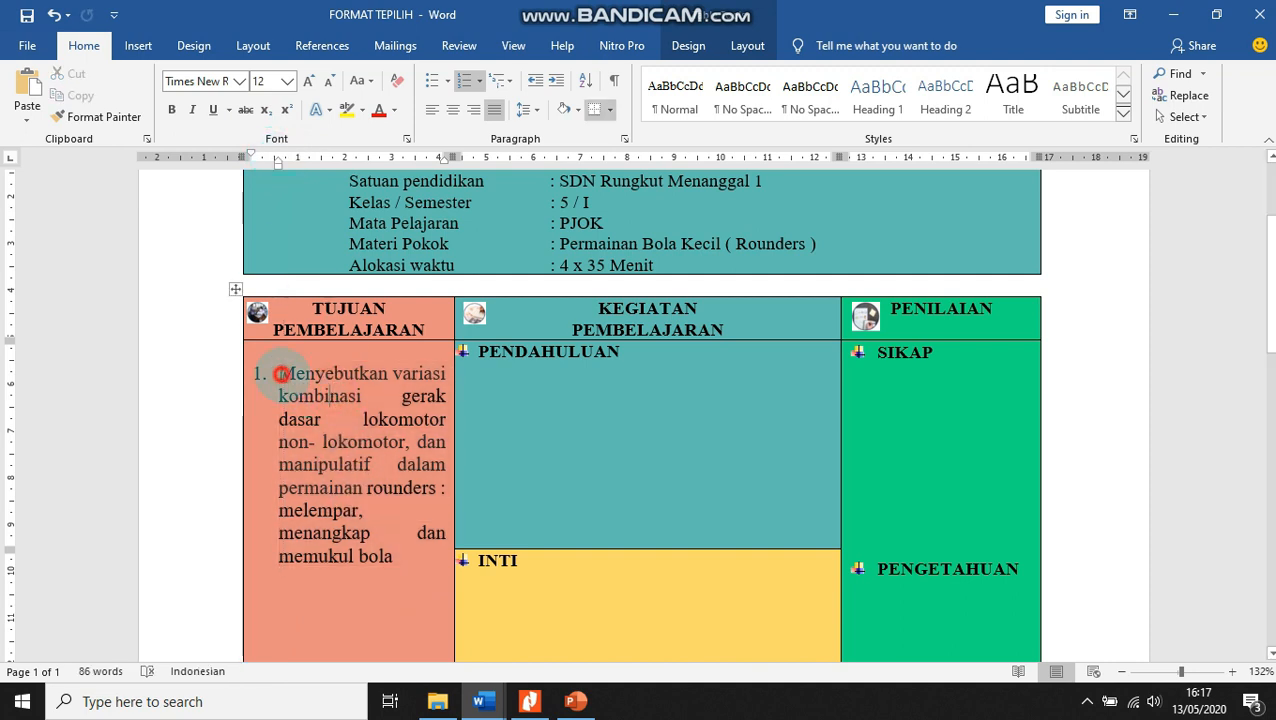
Step: Copy "Dengan mengamati gambar dan membaca materi" from the 03 RPP PJOK document to the start of objective 1 in FORMAT TEPILIH
{"action": "key", "text": "alt+Tab"}
{"action": "scroll", "coordinate": [424, 568], "scroll_direction": "down", "scroll_amount": 1}
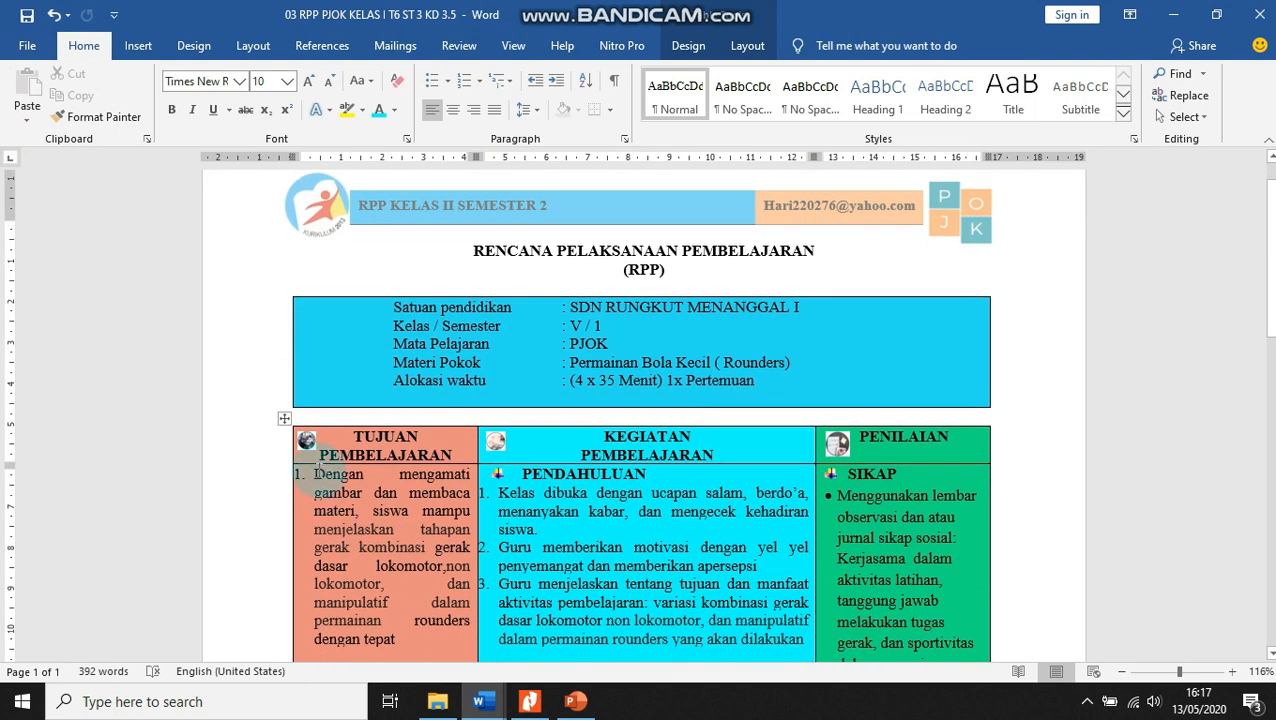
{"action": "left_click_drag", "start_coordinate": [318, 471], "coordinate": [357, 510]}
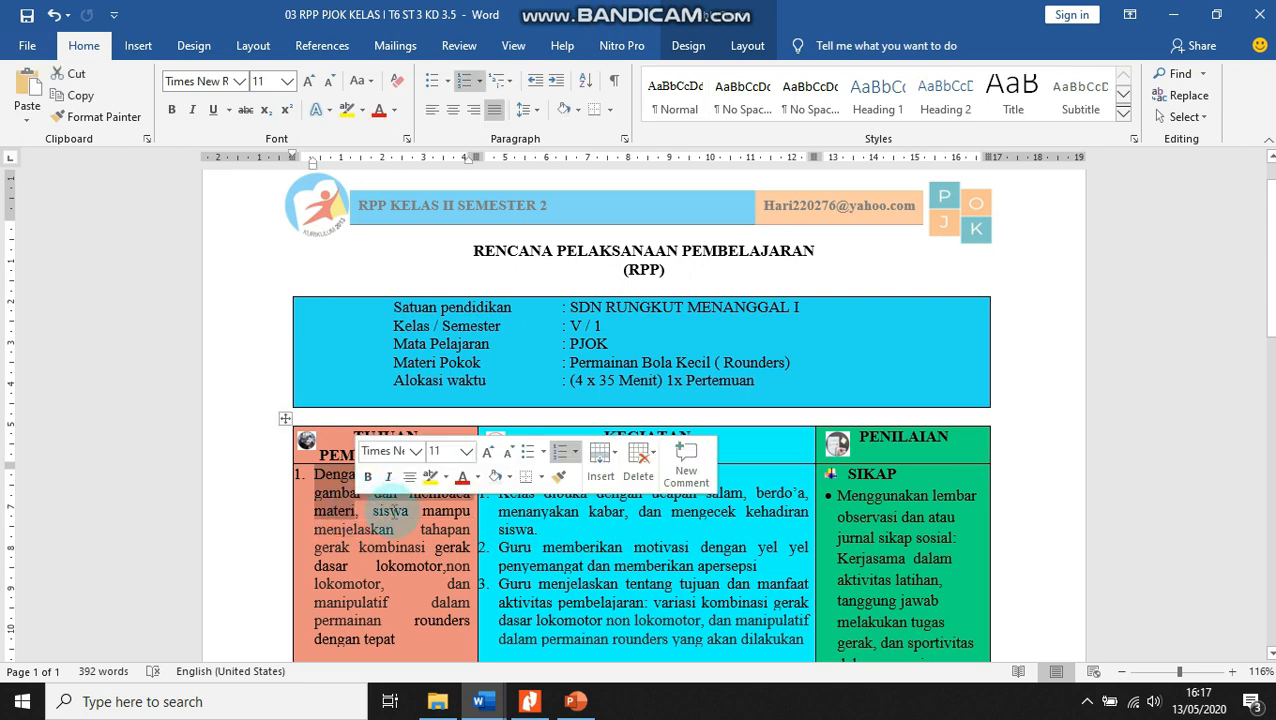
{"action": "left_click", "coordinate": [66, 95]}
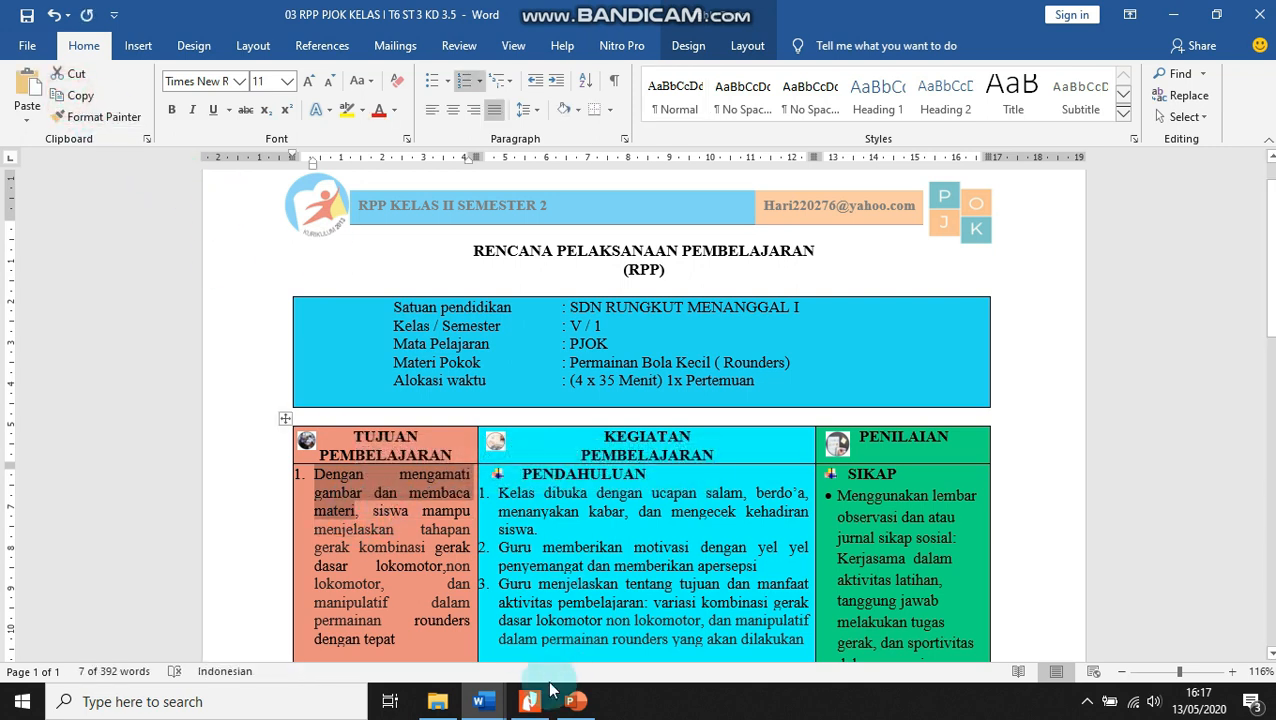
{"action": "mouse_move", "coordinate": [489, 703]}
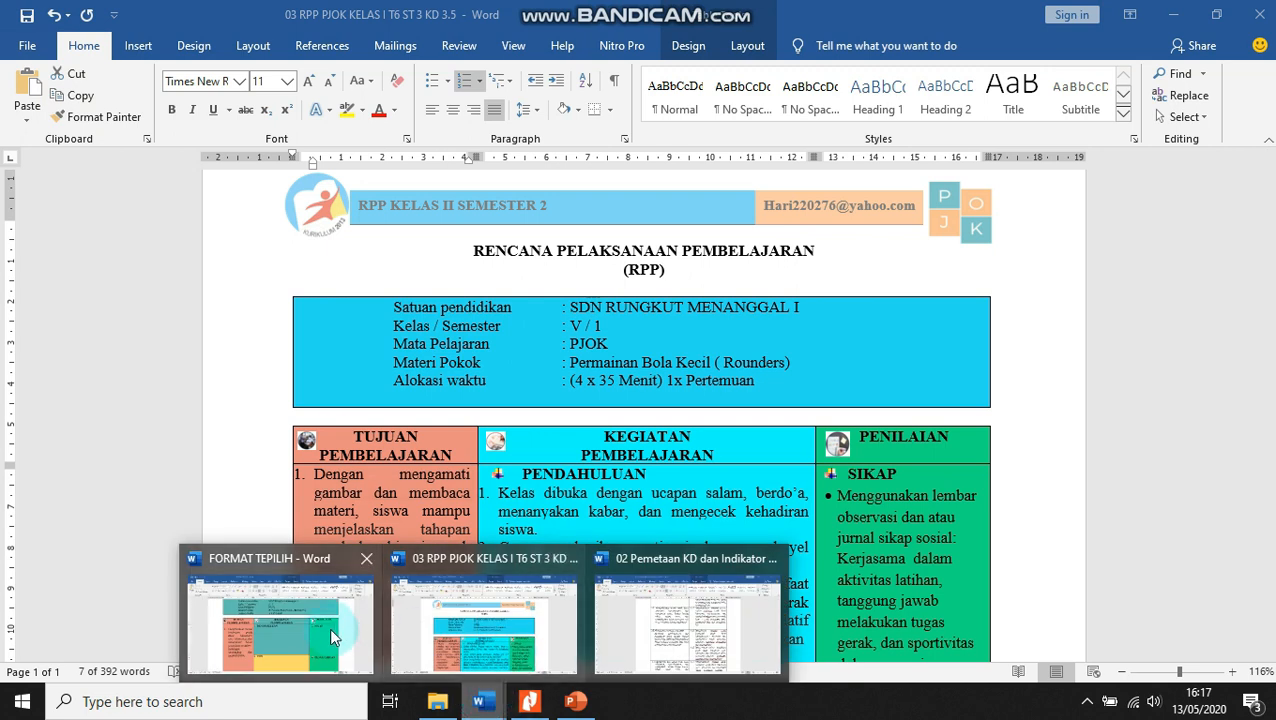
{"action": "left_click", "coordinate": [322, 637]}
{"action": "left_click", "coordinate": [281, 374]}
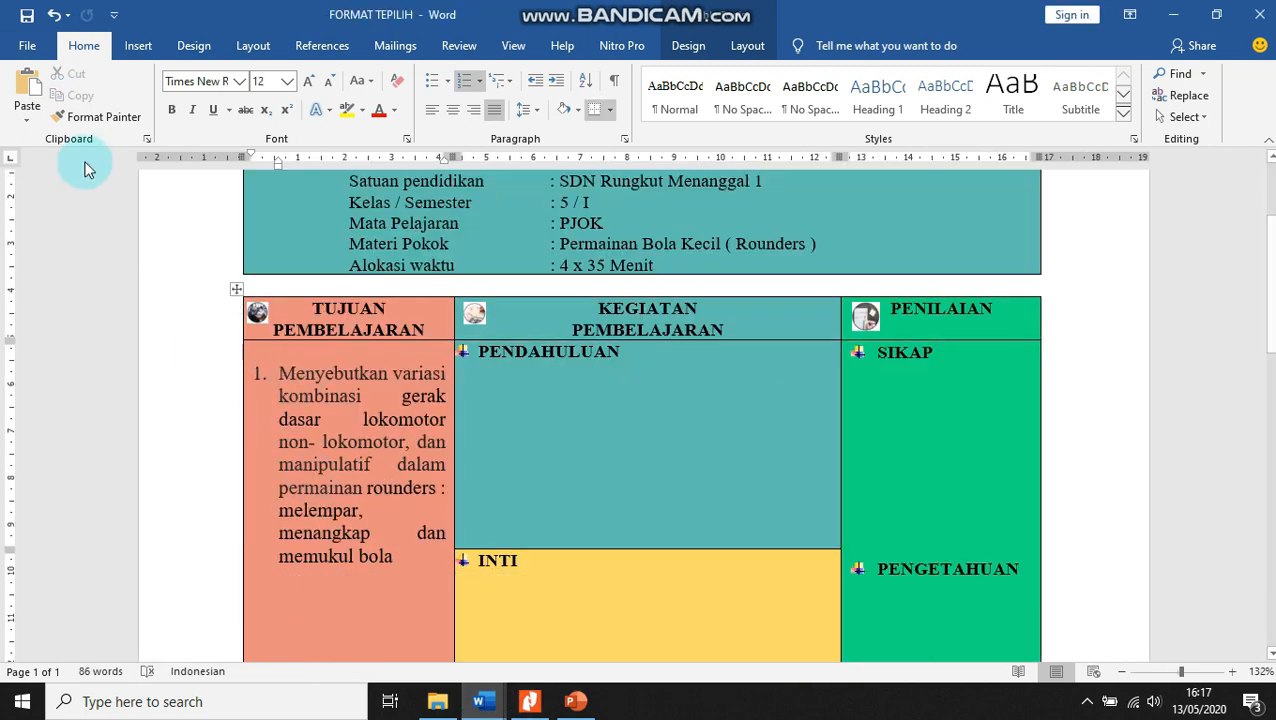
{"action": "left_click", "coordinate": [33, 90]}
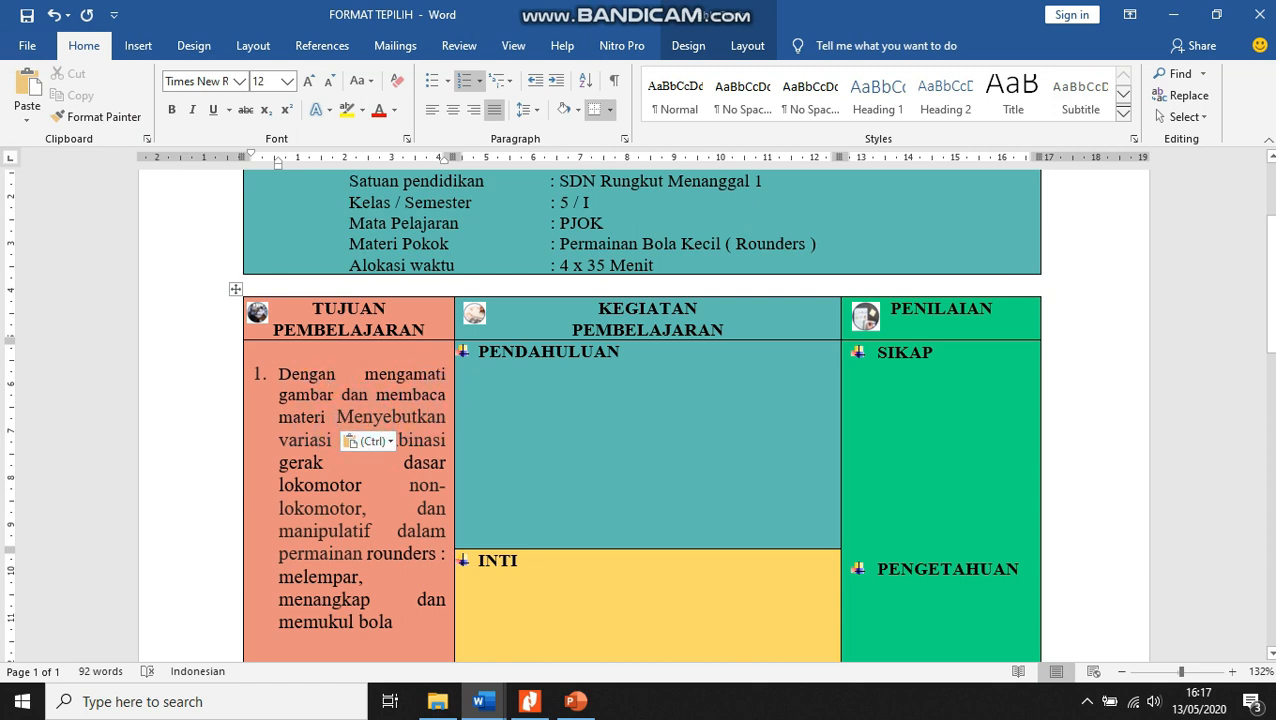
Step: Insert ", Siswa mampu" after "materi" in objective 1 and change "Menyebutkan" to lowercase "menyebutkan"
{"action": "key", "text": "BackSpace"}
{"action": "type", "text": ", S"}
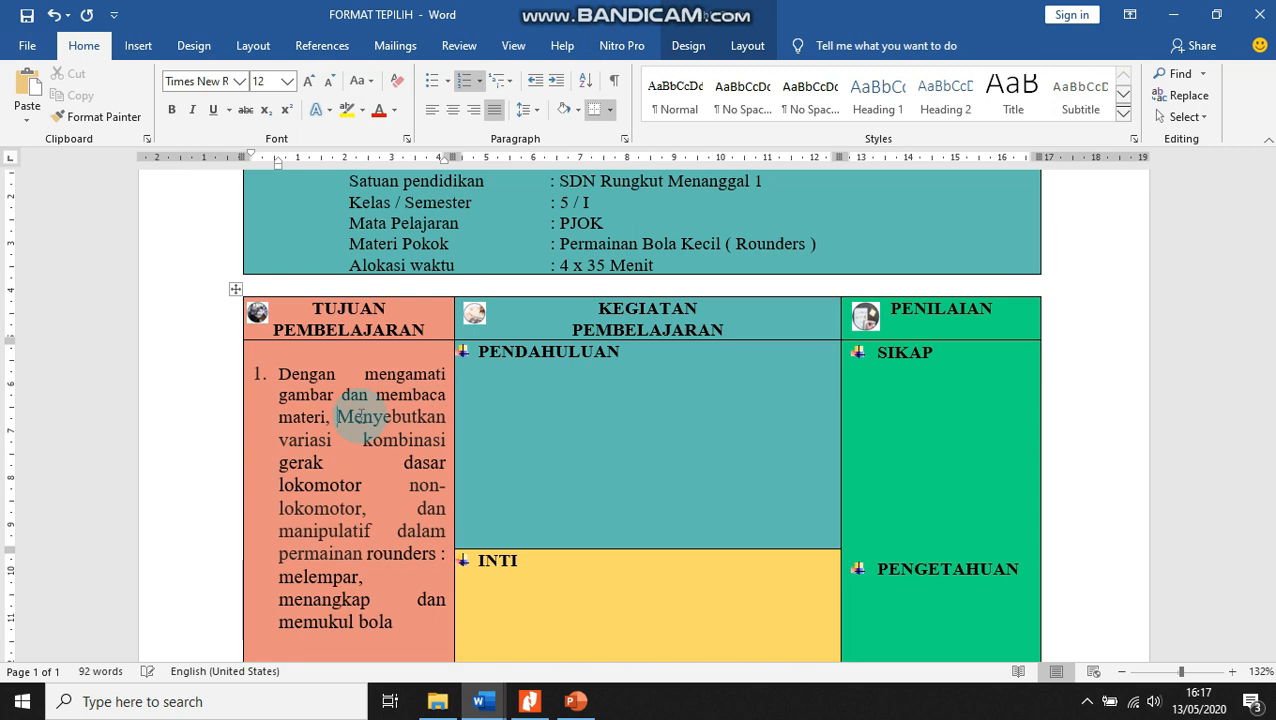
{"action": "type", "text": "is"}
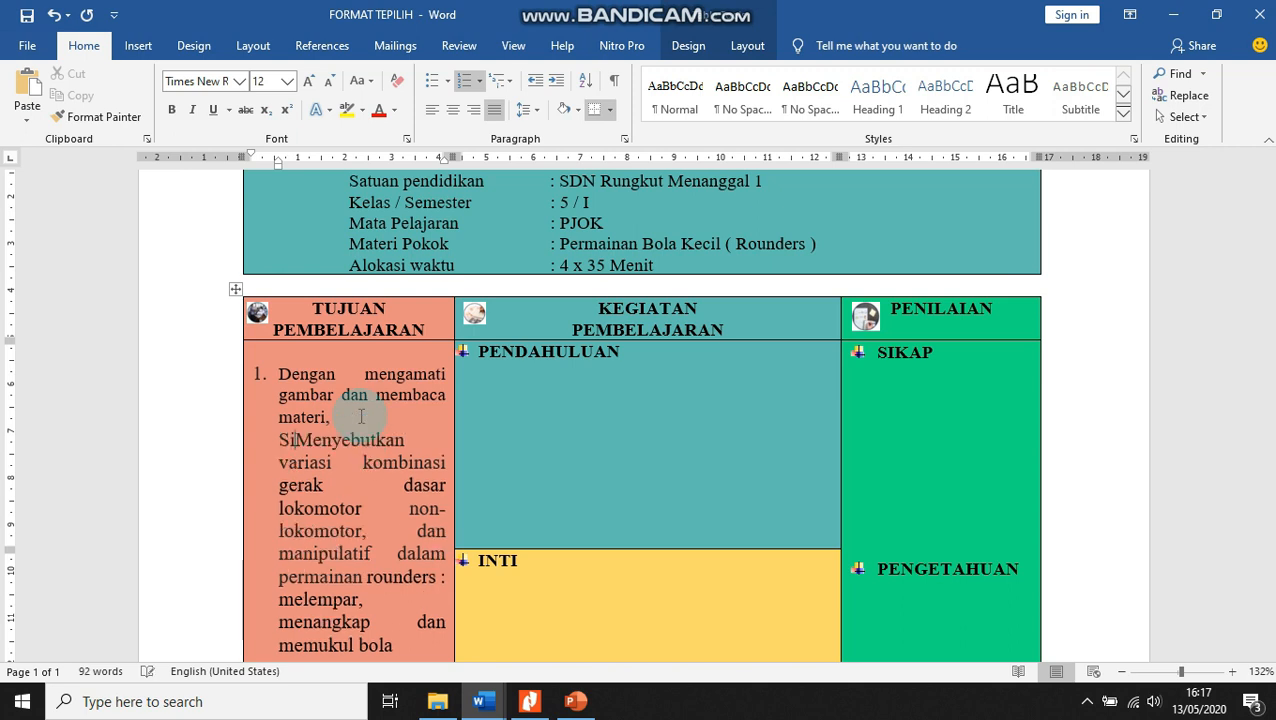
{"action": "type", "text": "wa "}
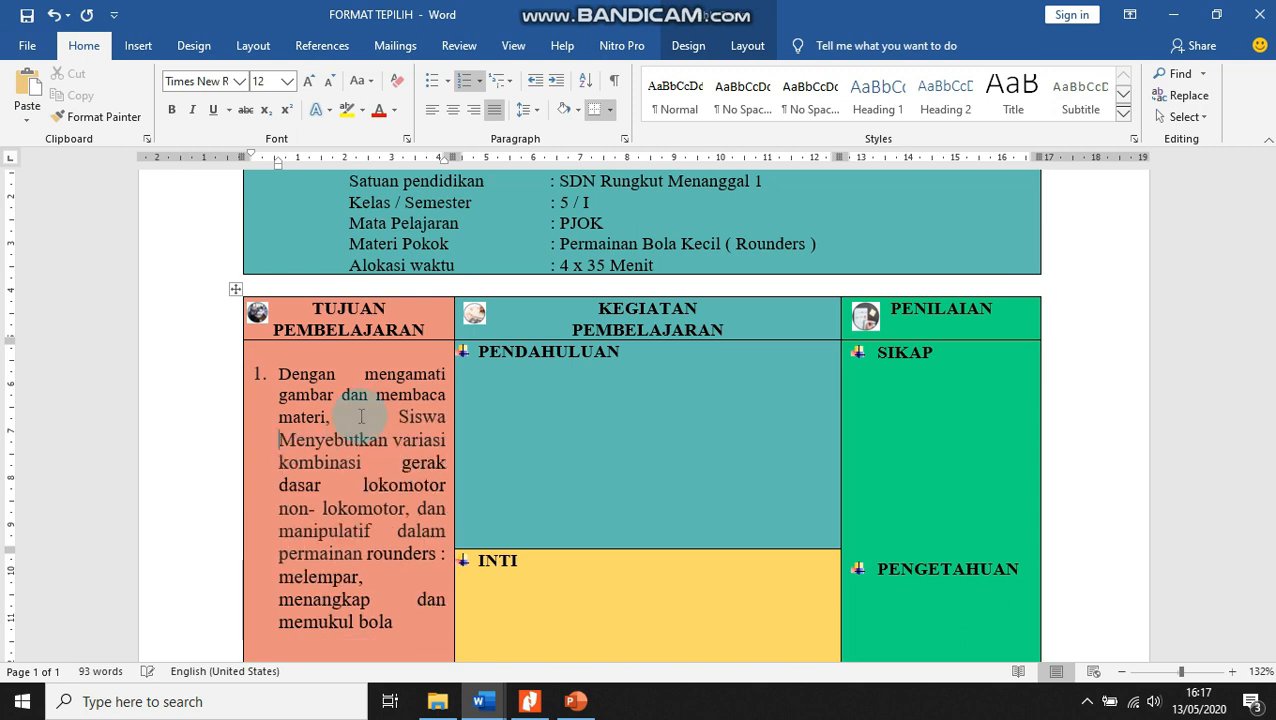
{"action": "type", "text": "mampu"}
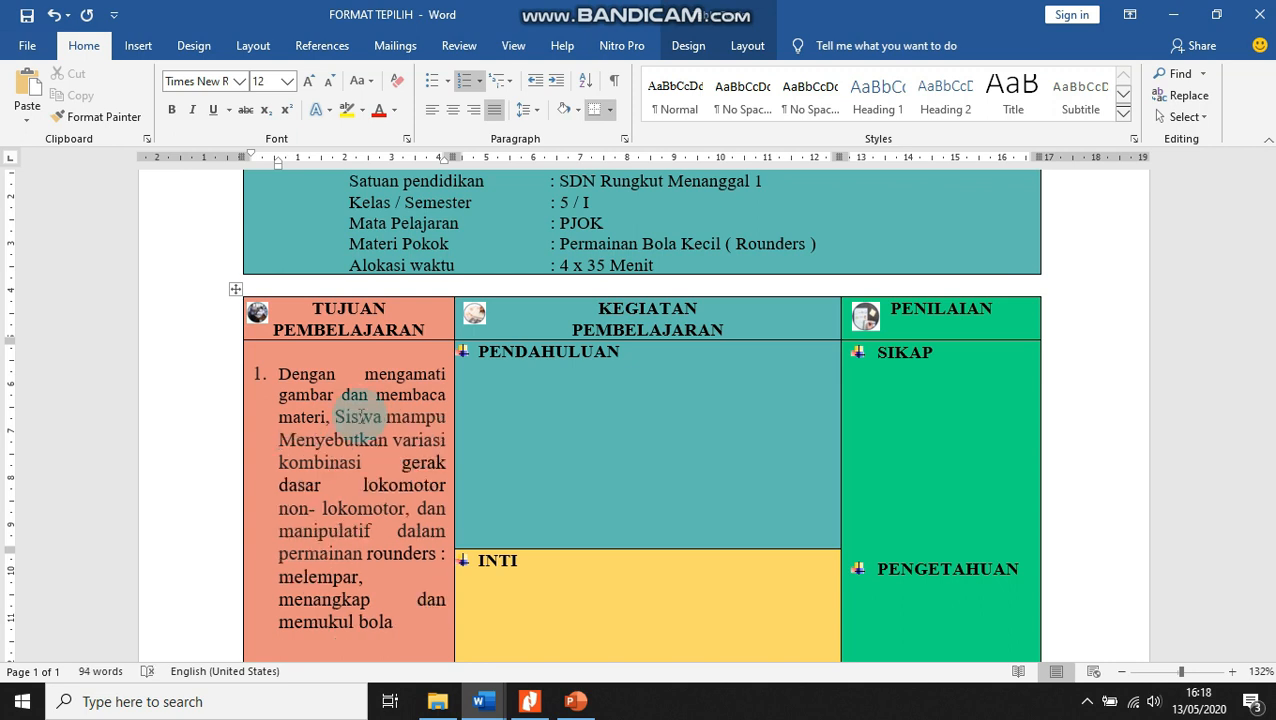
{"action": "key", "text": "BackSpace"}
{"action": "type", "text": "m"}
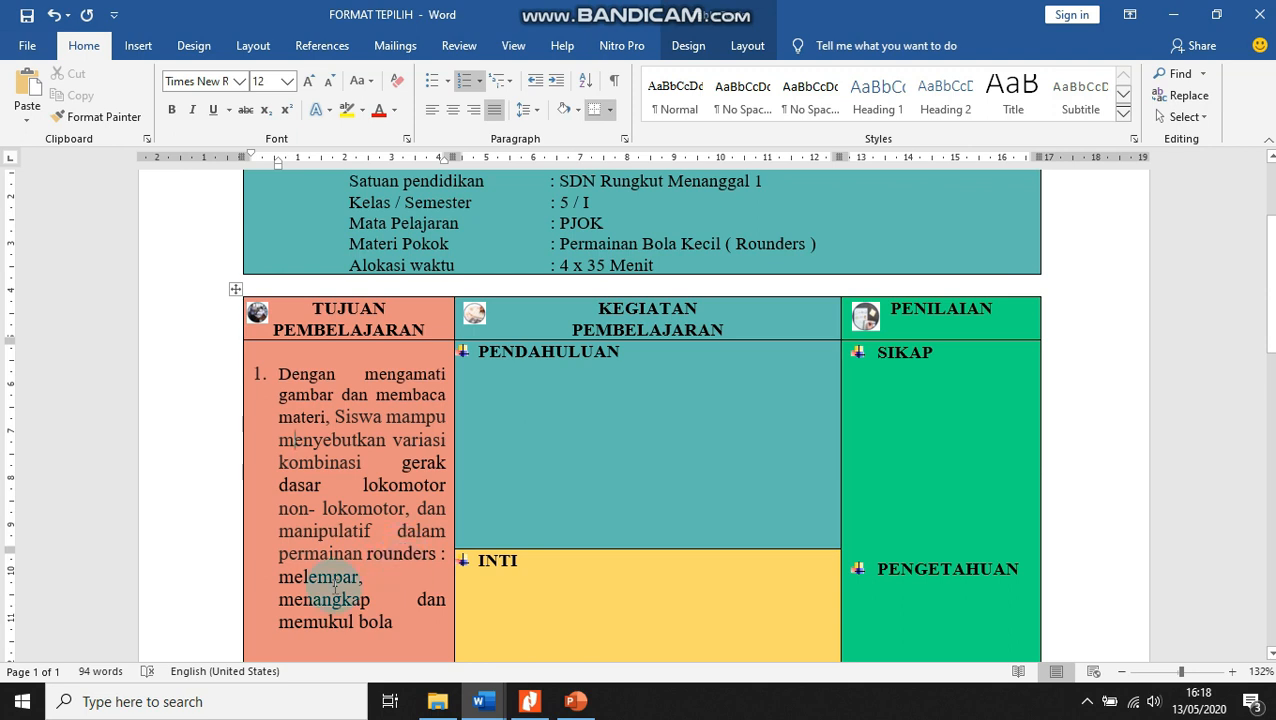
Step: Replace the ending ": melempar, menangkap dan memukul bola" of objective 1 with "dengan tepat."
{"action": "left_click", "coordinate": [408, 628]}
{"action": "key", "text": "BackSpace"}
{"action": "key", "text": "BackSpace"}
{"action": "key", "text": "BackSpace"}
{"action": "key", "text": "BackSpace"}
{"action": "key", "text": "BackSpace"}
{"action": "key", "text": "BackSpace"}
{"action": "key", "text": "BackSpace"}
{"action": "key", "text": "BackSpace"}
{"action": "key", "text": "BackSpace"}
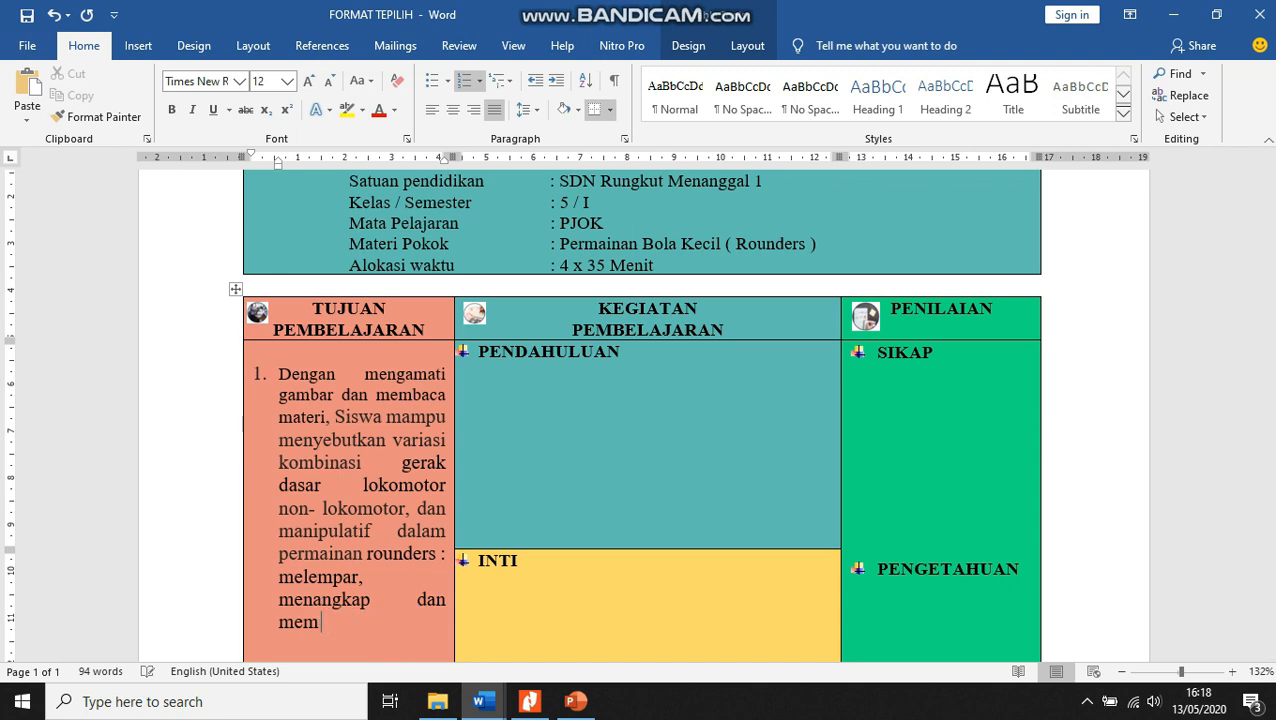
{"action": "key", "text": "BackSpace"}
{"action": "key", "text": "BackSpace"}
{"action": "key", "text": "BackSpace"}
{"action": "key", "text": "BackSpace"}
{"action": "key", "text": "BackSpace"}
{"action": "key", "text": "BackSpace"}
{"action": "key", "text": "BackSpace"}
{"action": "key", "text": "BackSpace"}
{"action": "key", "text": "BackSpace"}
{"action": "key", "text": "BackSpace"}
{"action": "key", "text": "BackSpace"}
{"action": "key", "text": "BackSpace"}
{"action": "key", "text": "BackSpace"}
{"action": "key", "text": "BackSpace"}
{"action": "key", "text": "BackSpace"}
{"action": "key", "text": "BackSpace"}
{"action": "key", "text": "BackSpace"}
{"action": "key", "text": "BackSpace"}
{"action": "key", "text": "BackSpace"}
{"action": "key", "text": "BackSpace"}
{"action": "key", "text": "BackSpace"}
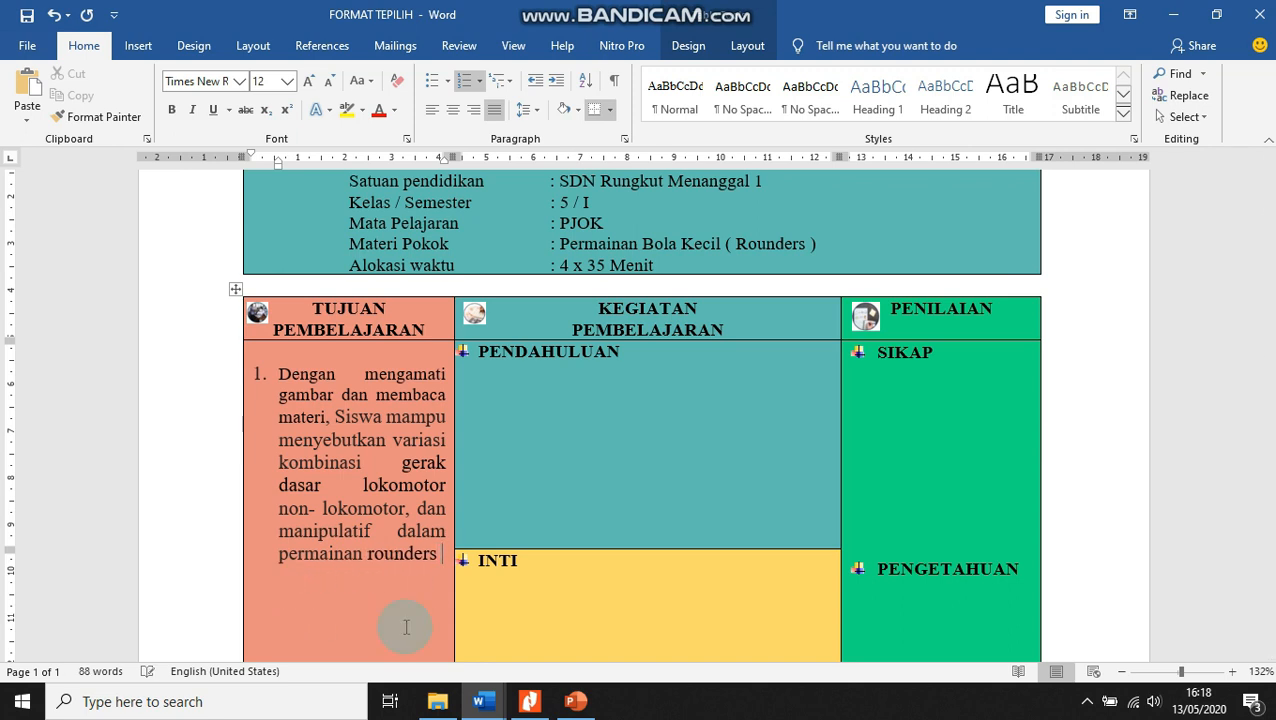
{"action": "type", "text": "dengan tepat."}
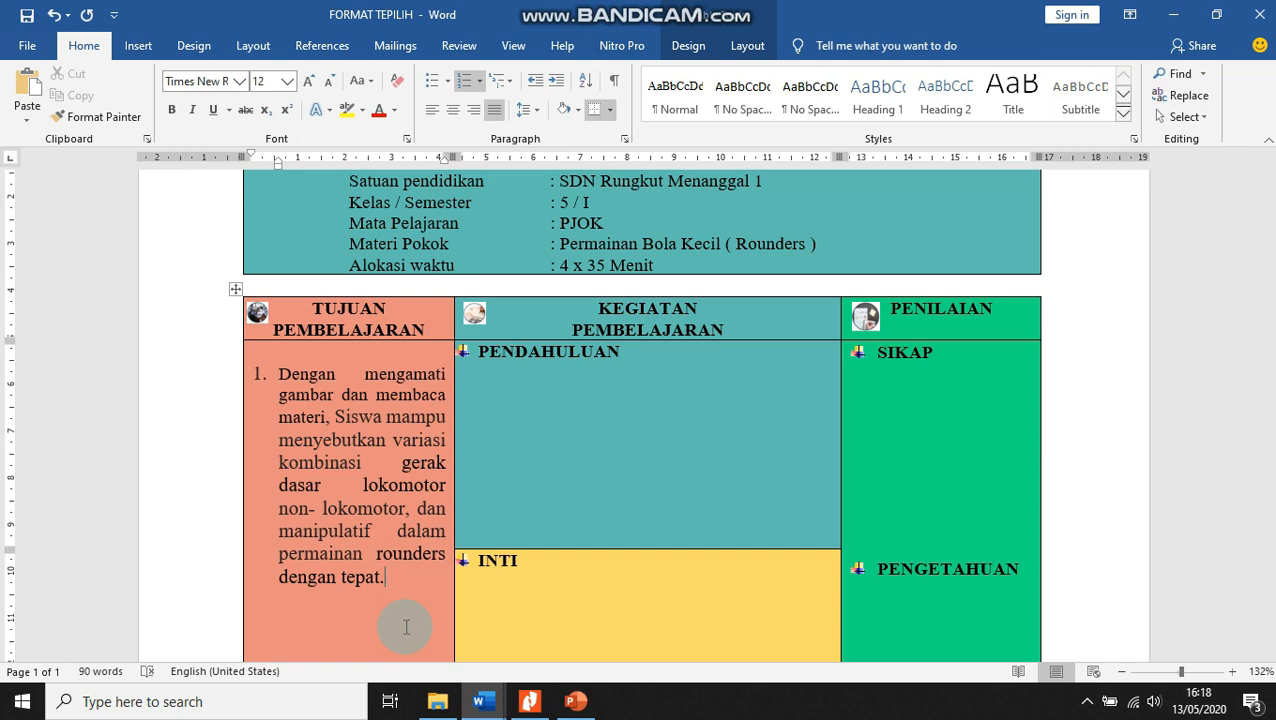
Step: Review the components of objective 1, including "Siswa", "mampu" and "dengan tepat"
{"action": "left_click", "coordinate": [337, 415]}
{"action": "left_click_drag", "start_coordinate": [337, 415], "coordinate": [380, 418]}
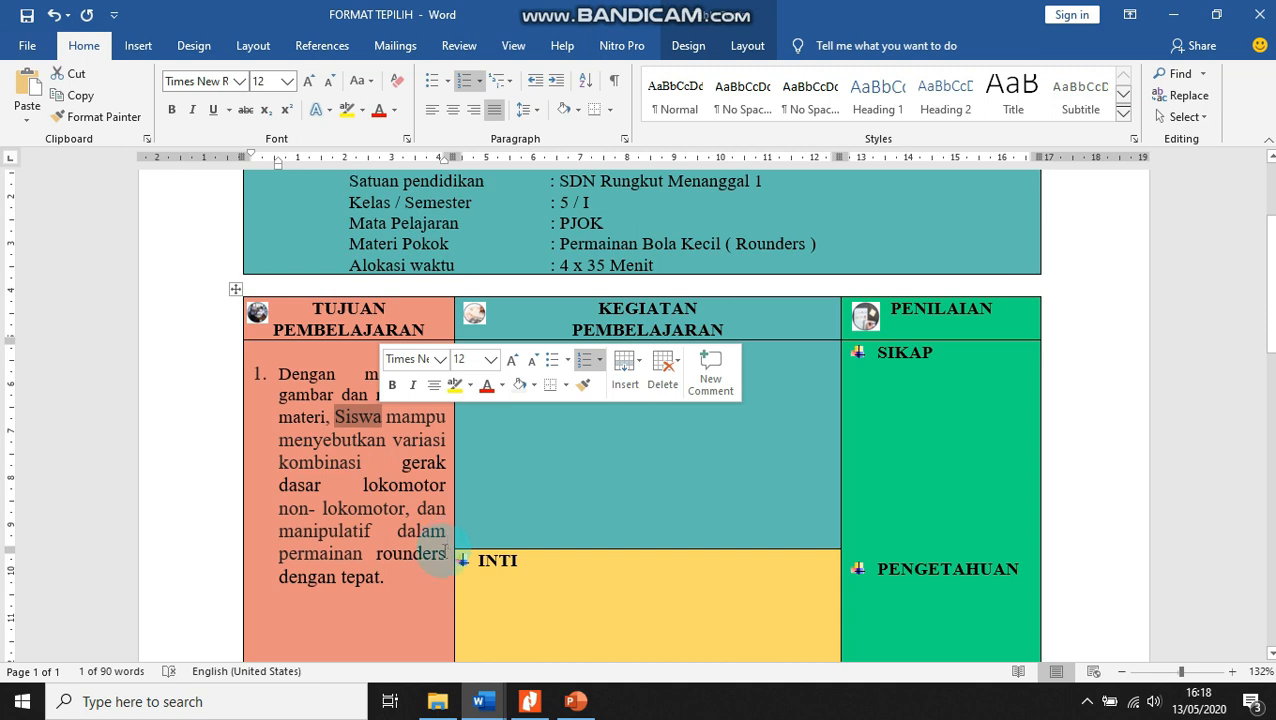
{"action": "left_click", "coordinate": [400, 478]}
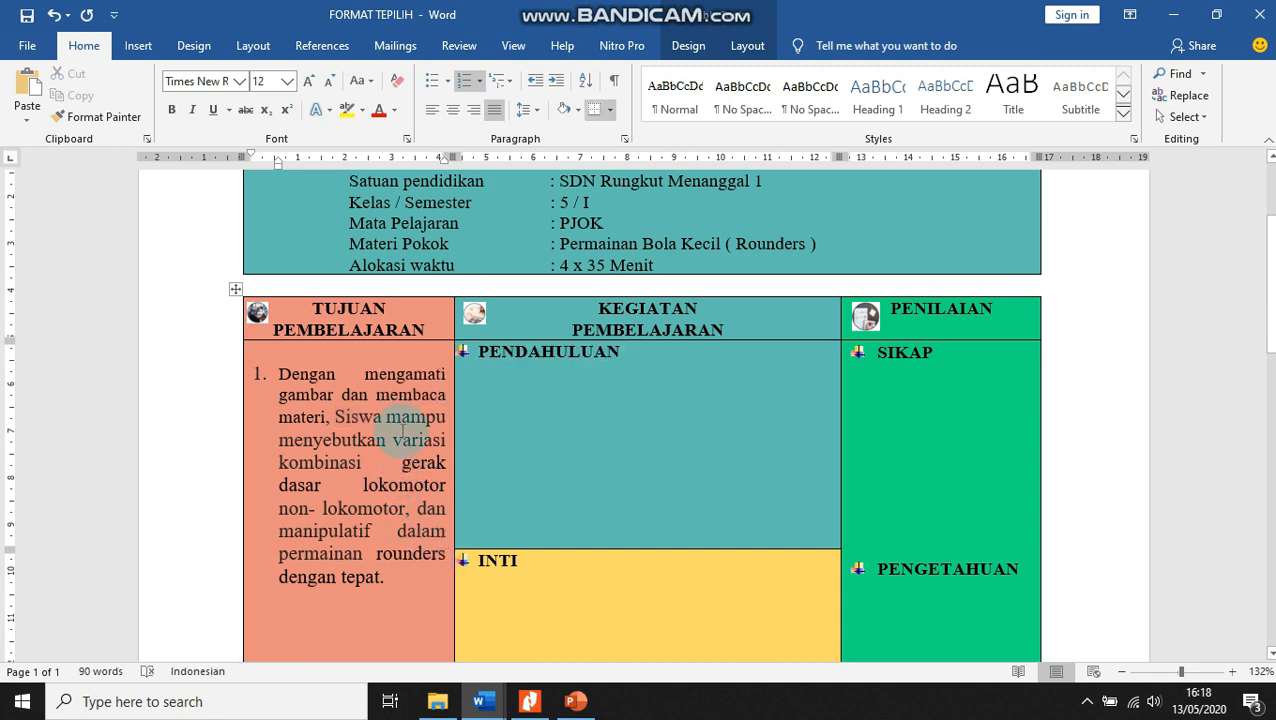
{"action": "mouse_move", "coordinate": [390, 419]}
{"action": "left_mouse_down"}
{"action": "mouse_move", "coordinate": [420, 436]}
{"action": "mouse_move", "coordinate": [400, 437]}
{"action": "left_mouse_up"}
{"action": "left_click", "coordinate": [393, 431]}
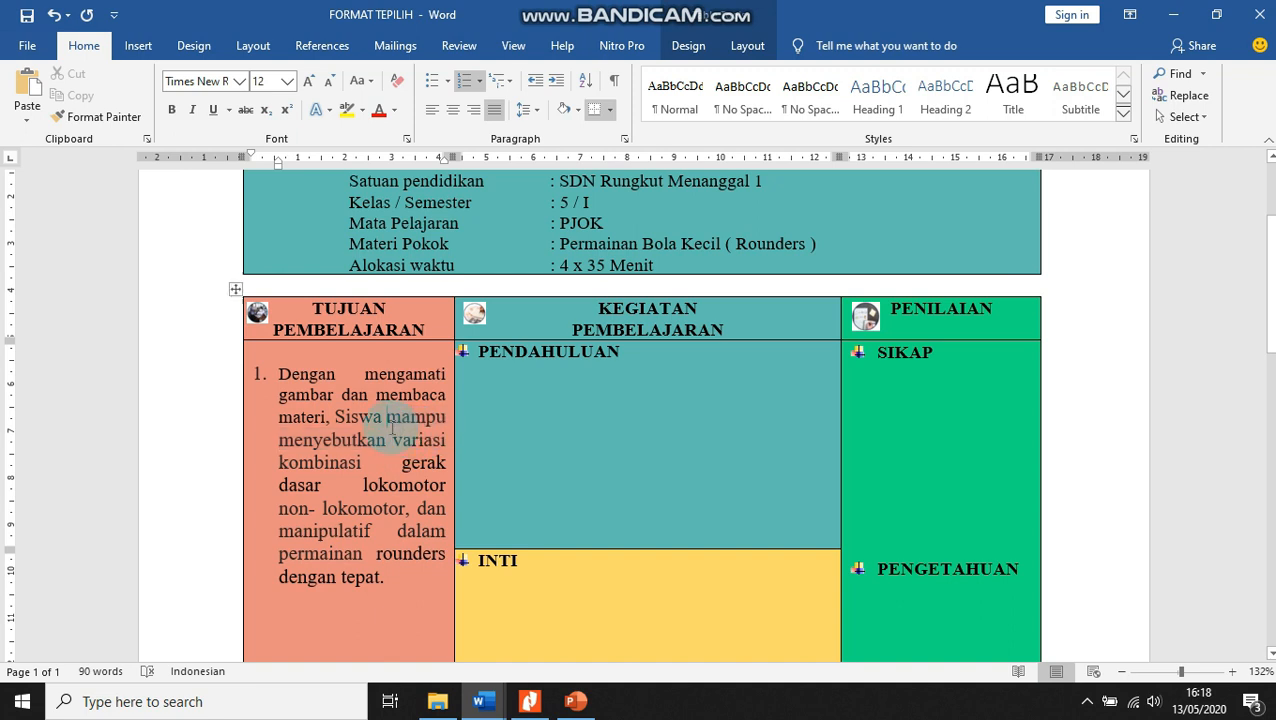
{"action": "left_click", "coordinate": [394, 471]}
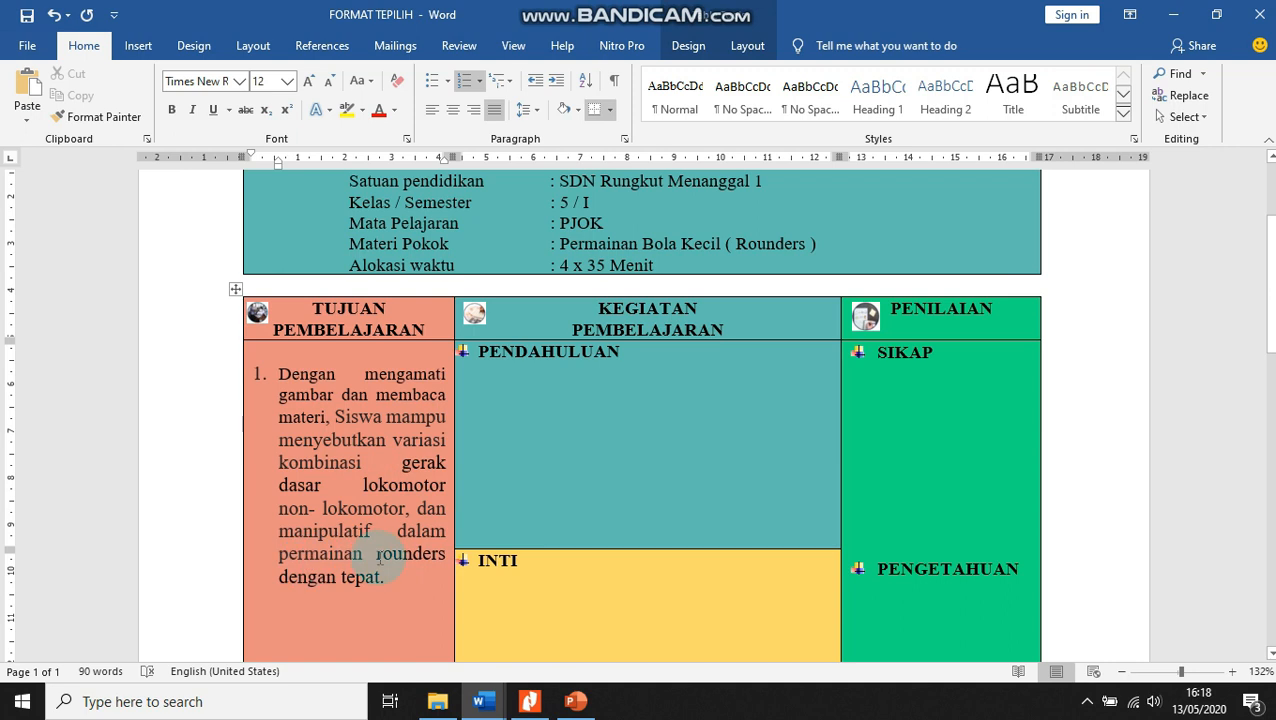
{"action": "left_click_drag", "start_coordinate": [280, 577], "coordinate": [405, 575]}
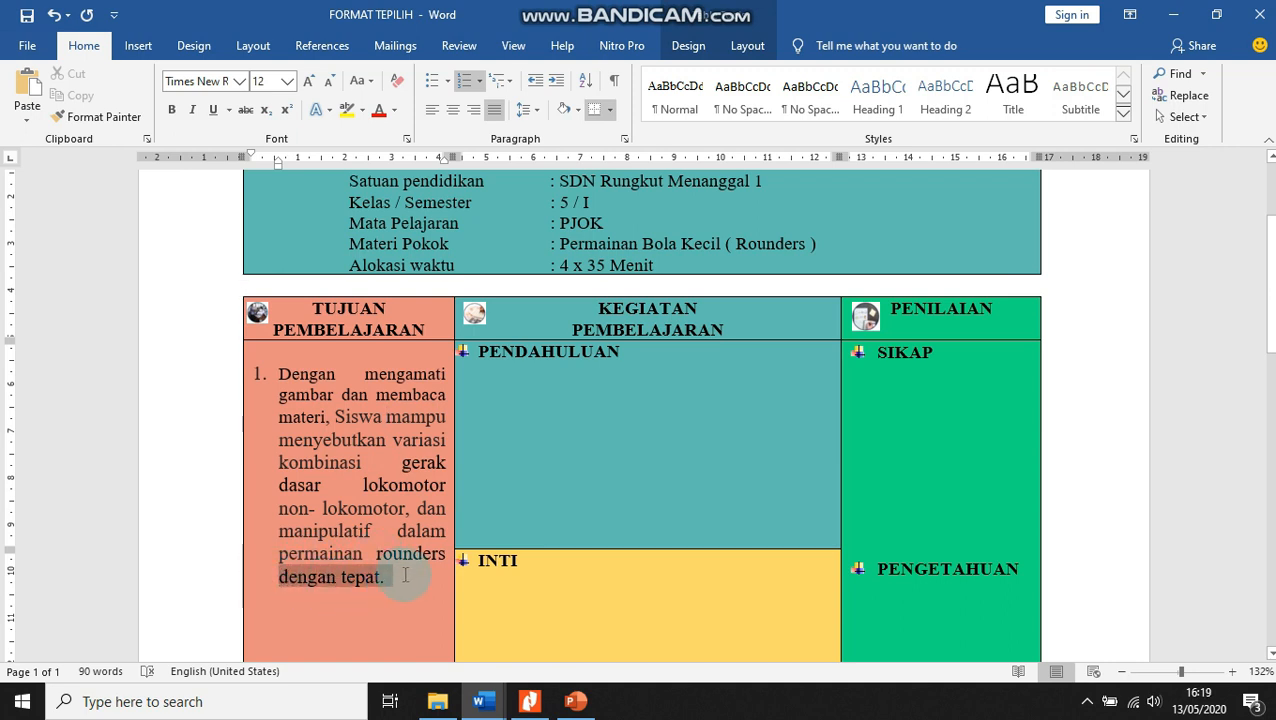
{"action": "left_click", "coordinate": [397, 580]}
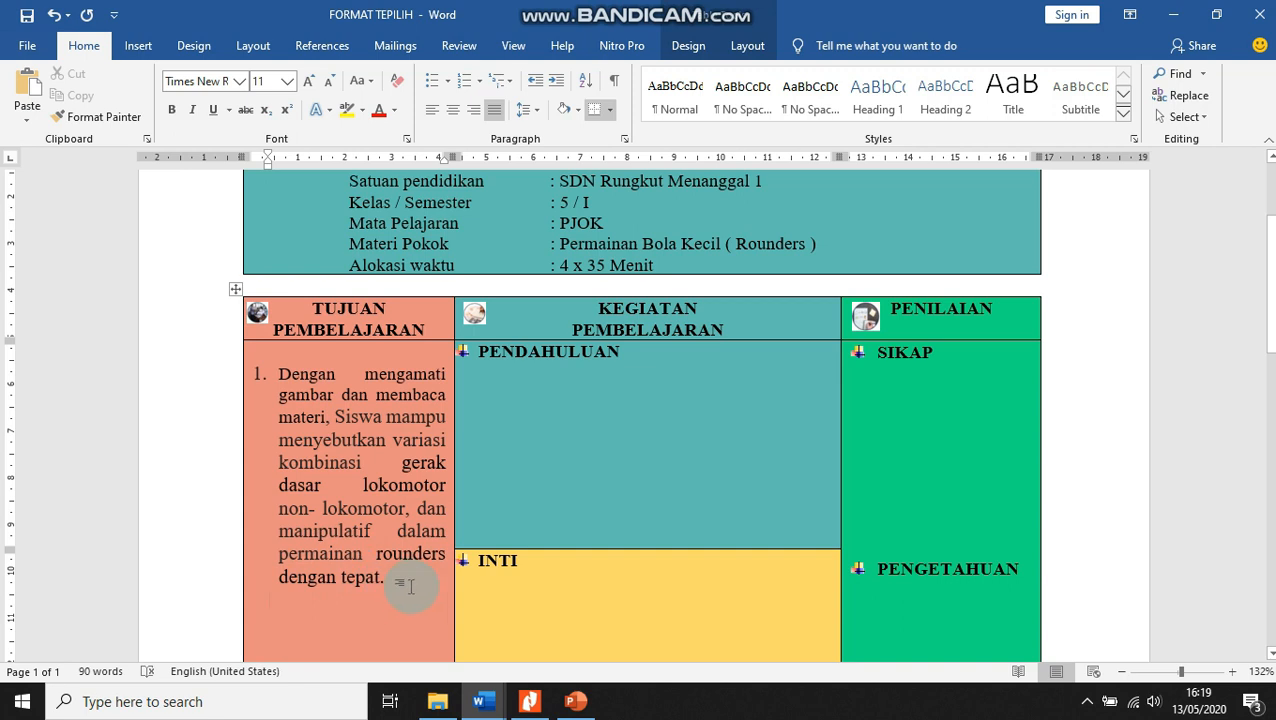
Step: Add an empty numbered item 2 below objective 1 in the TUJUAN PEMBELAJARAN cell
{"action": "scroll", "coordinate": [427, 618], "scroll_direction": "up", "scroll_amount": 1}
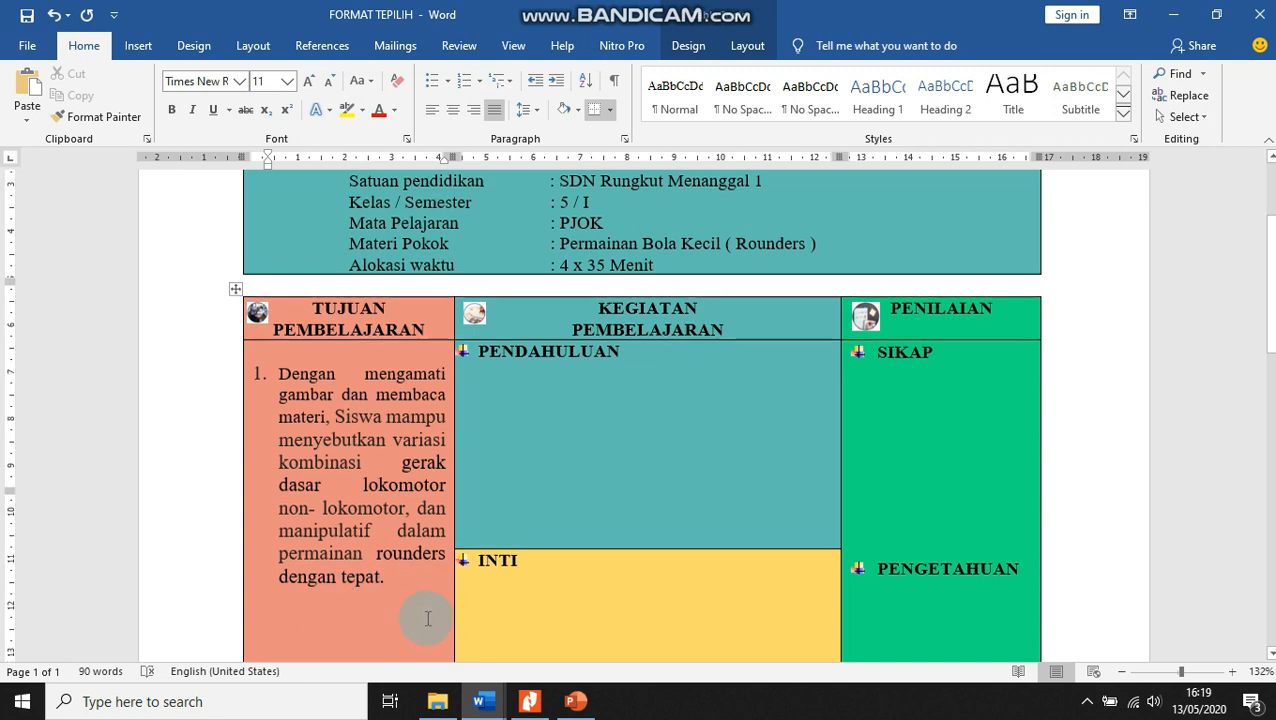
{"action": "scroll", "coordinate": [427, 618], "scroll_direction": "down", "scroll_amount": 2}
{"action": "scroll", "coordinate": [427, 618], "scroll_direction": "up", "scroll_amount": 3}
{"action": "scroll", "coordinate": [427, 620], "scroll_direction": "down", "scroll_amount": 3}
{"action": "scroll", "coordinate": [427, 620], "scroll_direction": "up", "scroll_amount": 1}
{"action": "scroll", "coordinate": [427, 620], "scroll_direction": "down", "scroll_amount": 4}
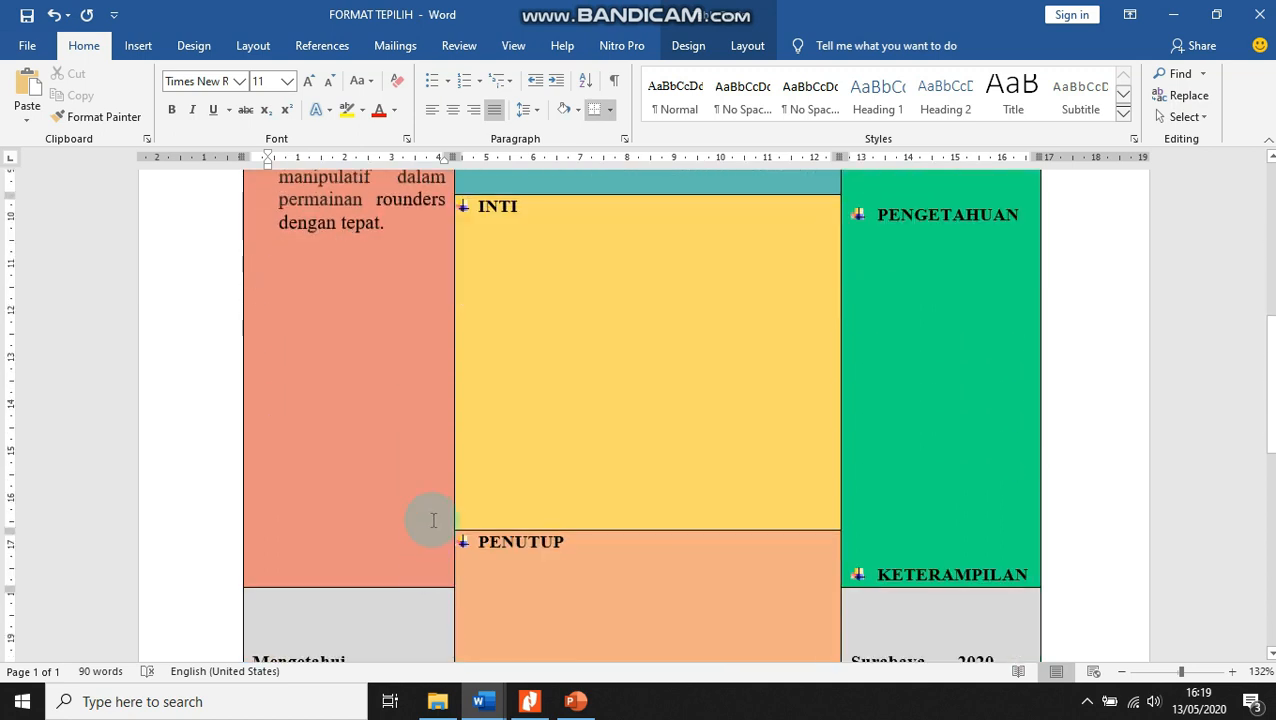
{"action": "left_click", "coordinate": [392, 223]}
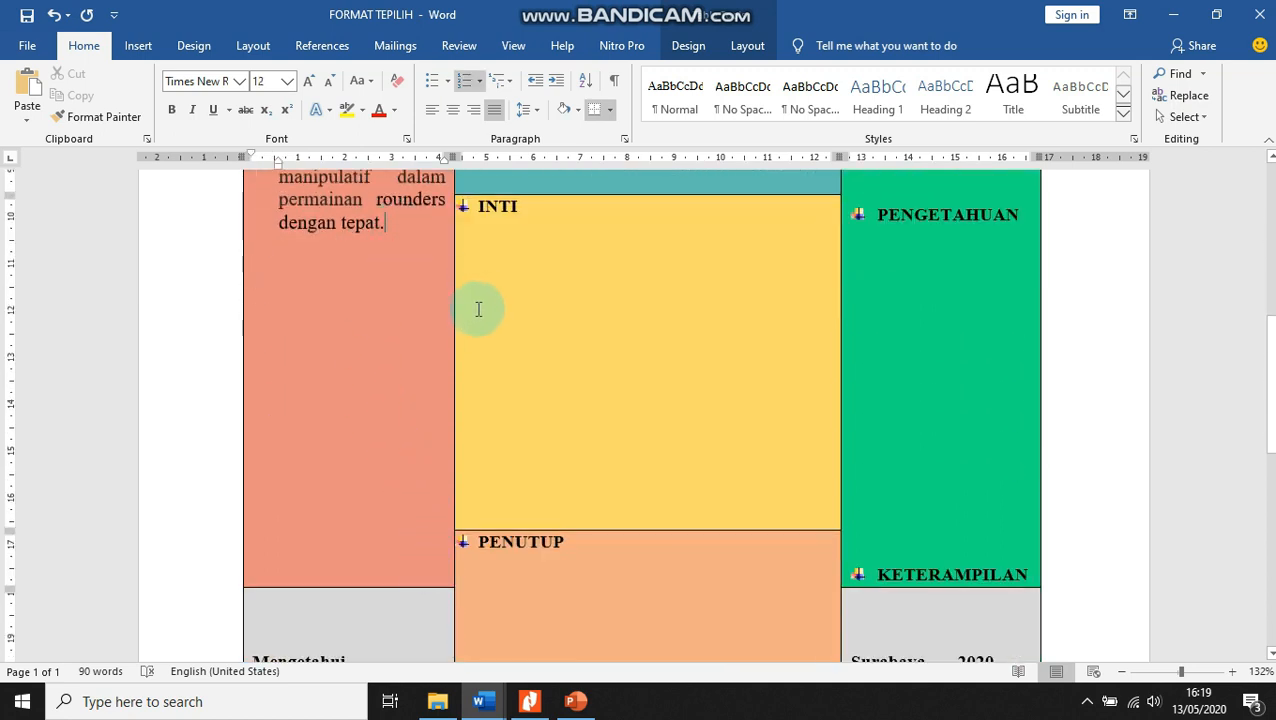
{"action": "key", "text": "Return"}
{"action": "scroll", "coordinate": [370, 357], "scroll_direction": "up", "scroll_amount": 3}
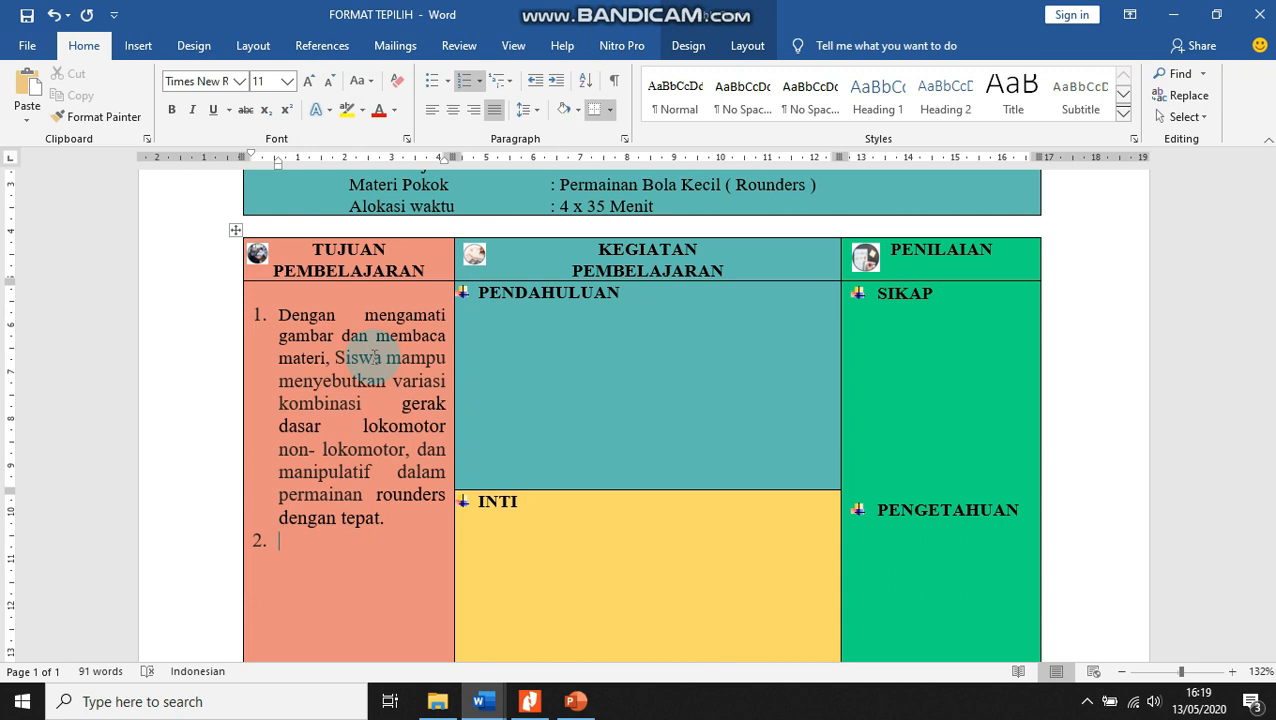
Step: Copy indicator 4.2.2 from "02 Pemetaan KD dan Indikator KELAS 5" into item 2 of the TUJUAN PEMBELAJARAN cell in FORMAT TEPILIH
{"action": "left_click", "coordinate": [530, 702]}
{"action": "mouse_move", "coordinate": [482, 701]}
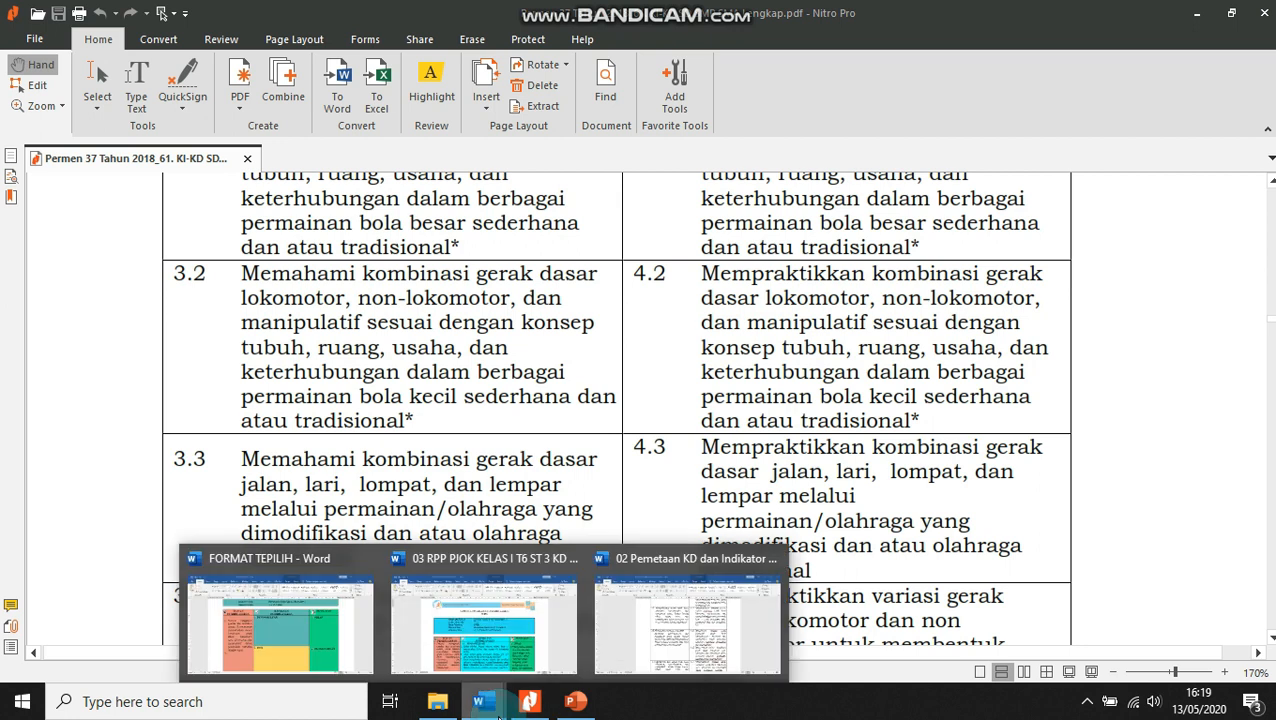
{"action": "left_click", "coordinate": [668, 678]}
{"action": "triple_click", "coordinate": [690, 541]}
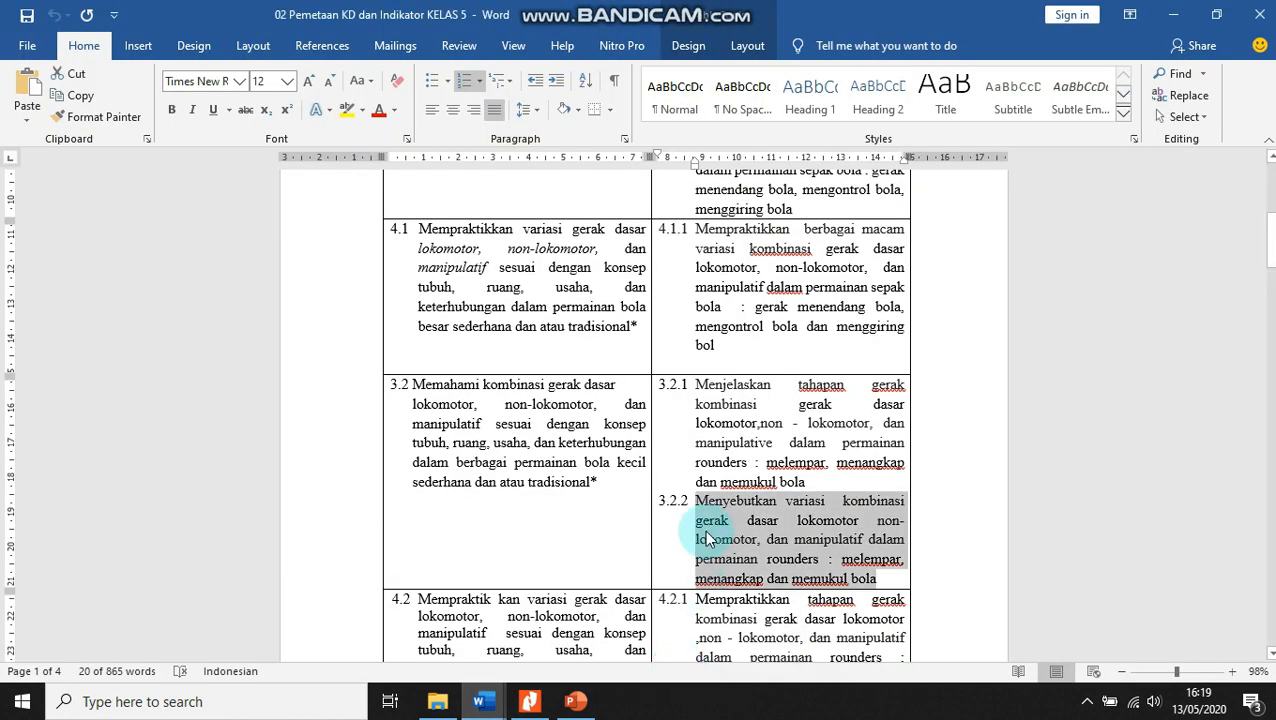
{"action": "scroll", "coordinate": [752, 420], "scroll_direction": "down", "scroll_amount": 8}
{"action": "left_click_drag", "start_coordinate": [695, 440], "coordinate": [880, 512]}
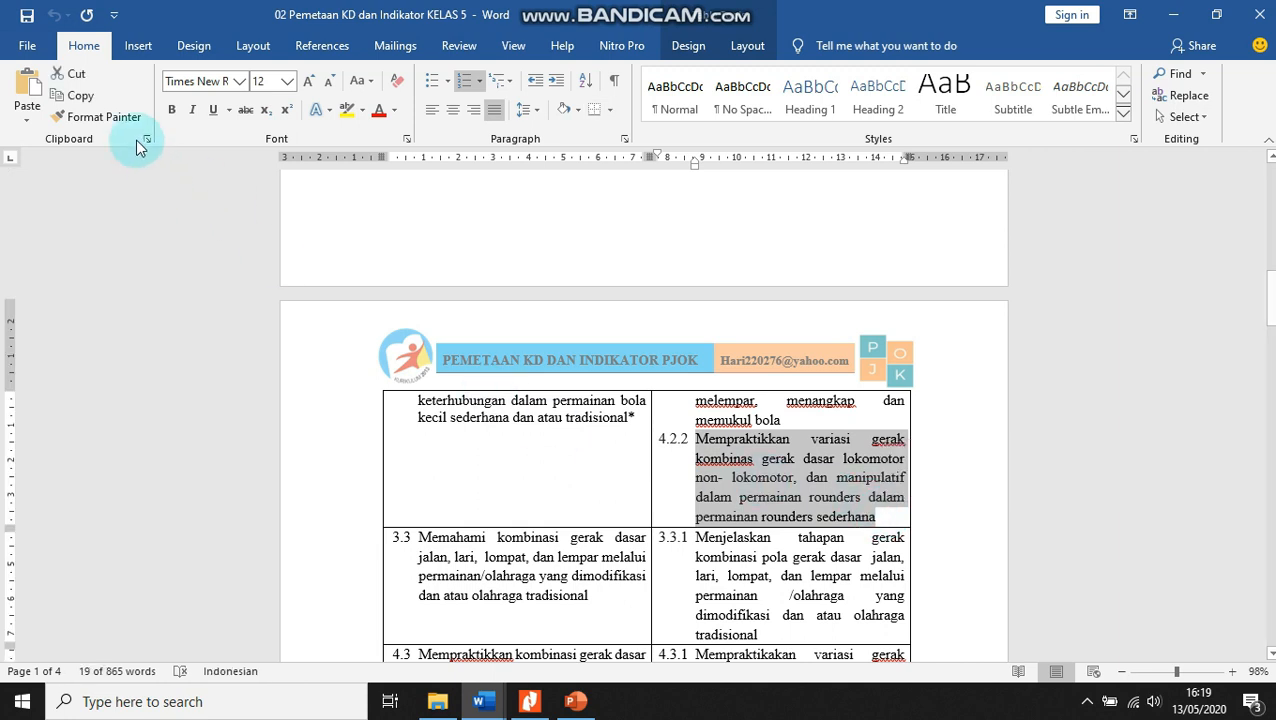
{"action": "left_click", "coordinate": [78, 95]}
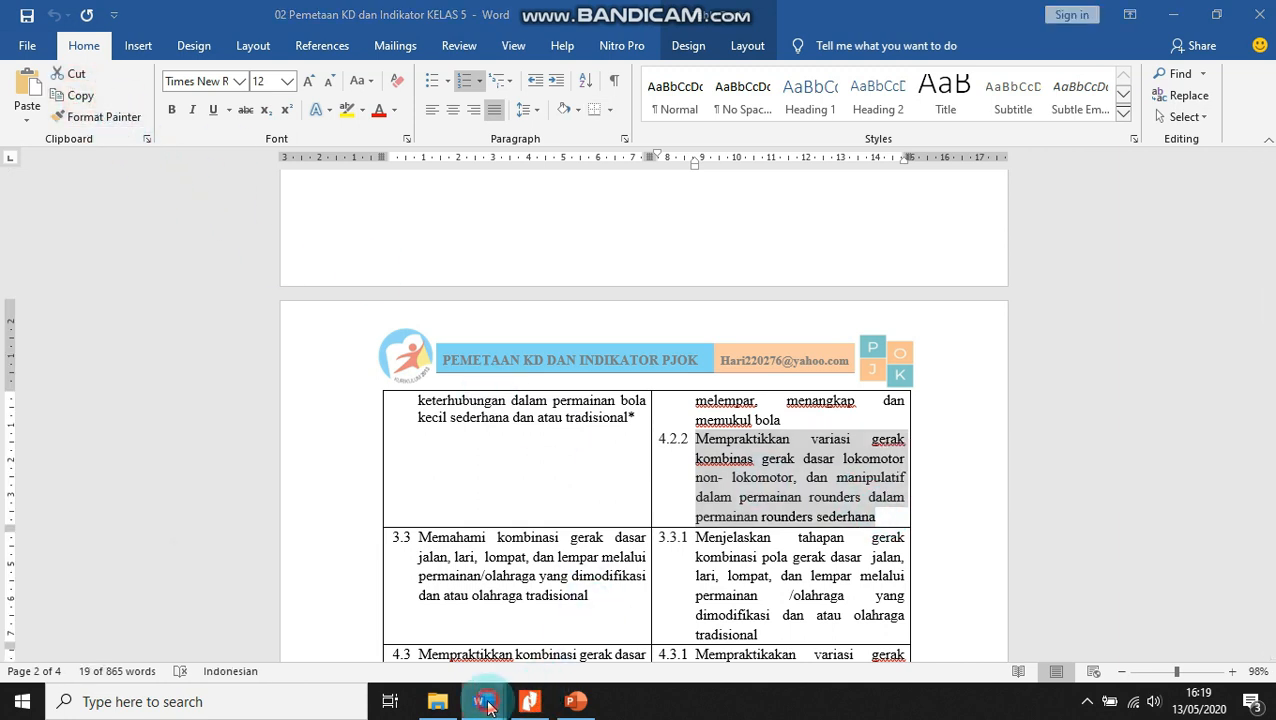
{"action": "mouse_move", "coordinate": [490, 705]}
{"action": "left_click", "coordinate": [325, 620]}
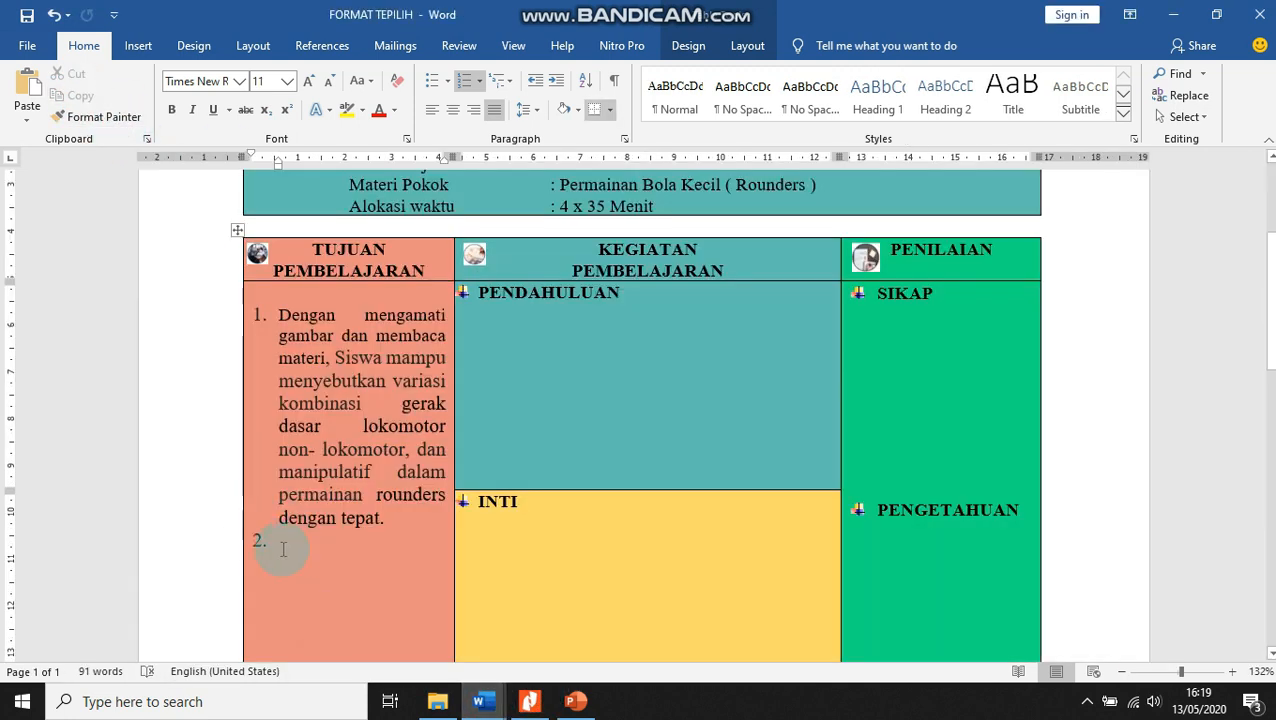
{"action": "left_click", "coordinate": [27, 90]}
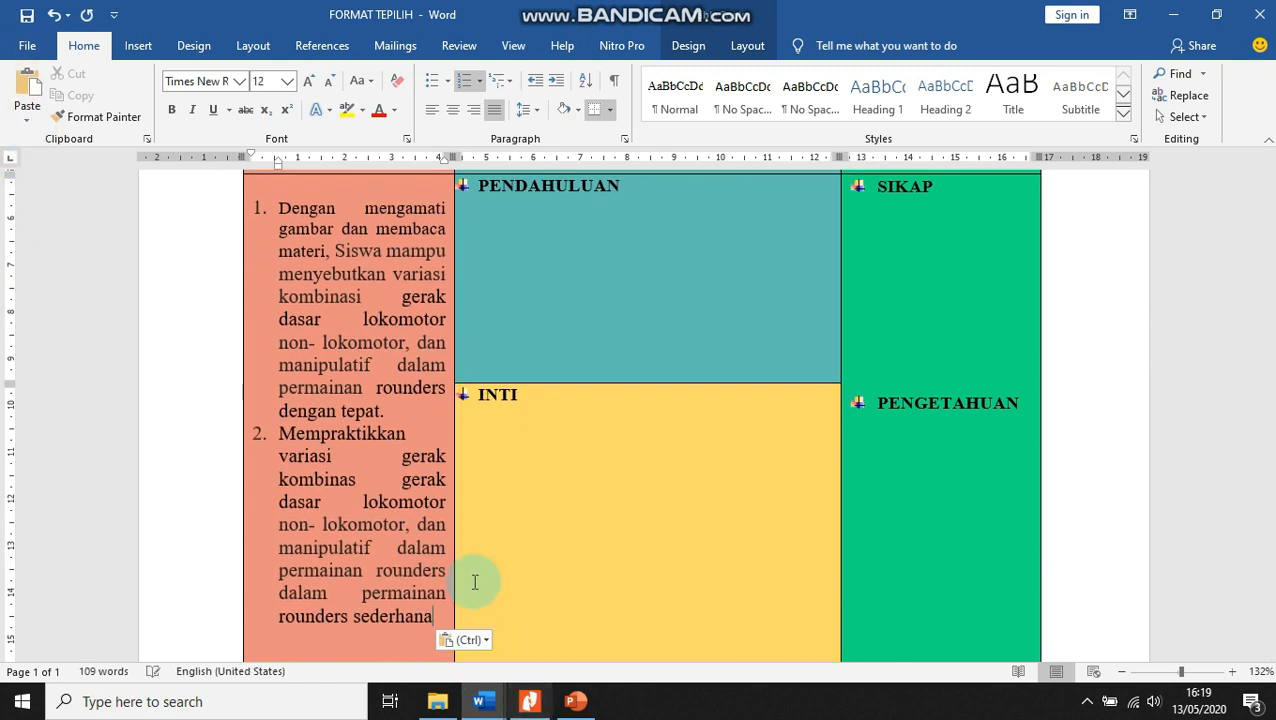
Step: Copy "Dengan mengikuti panduan dan peragaan guru" from objective 2 of the 03 RPP PJOK document to the start of objective 2 in FORMAT TEPILIH
{"action": "key", "text": "alt+Tab"}
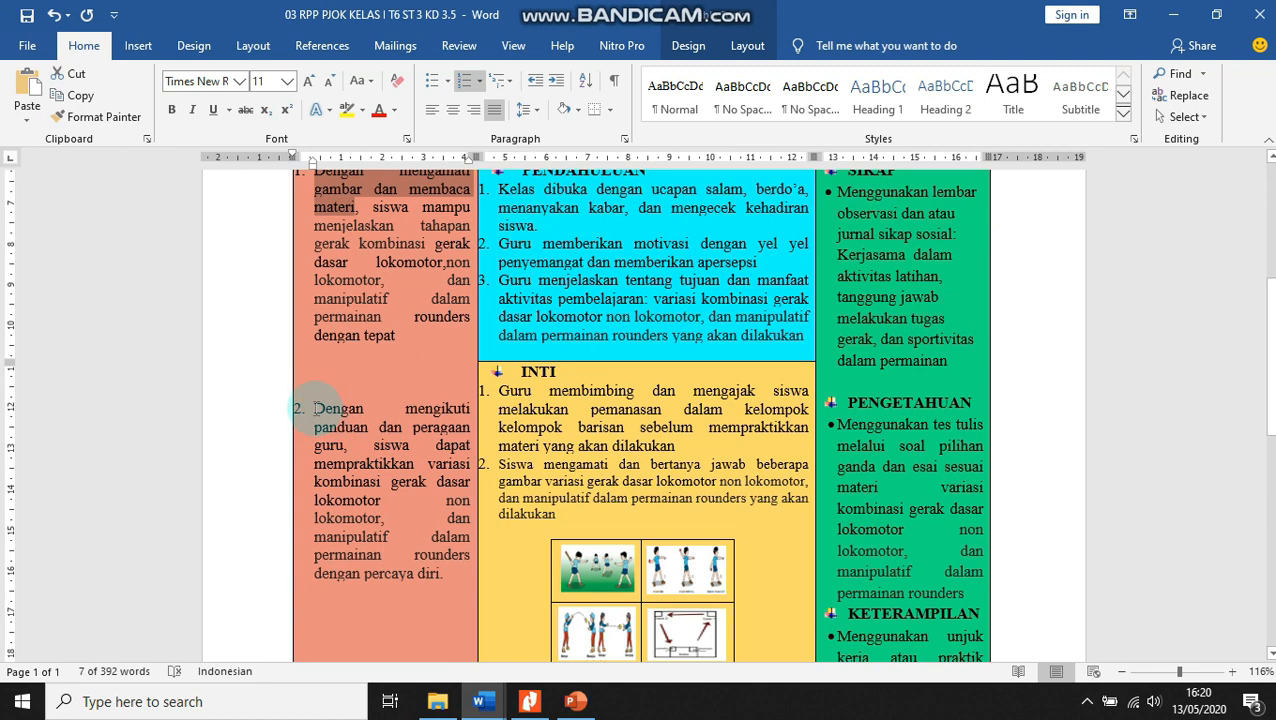
{"action": "left_click_drag", "start_coordinate": [312, 409], "coordinate": [348, 446]}
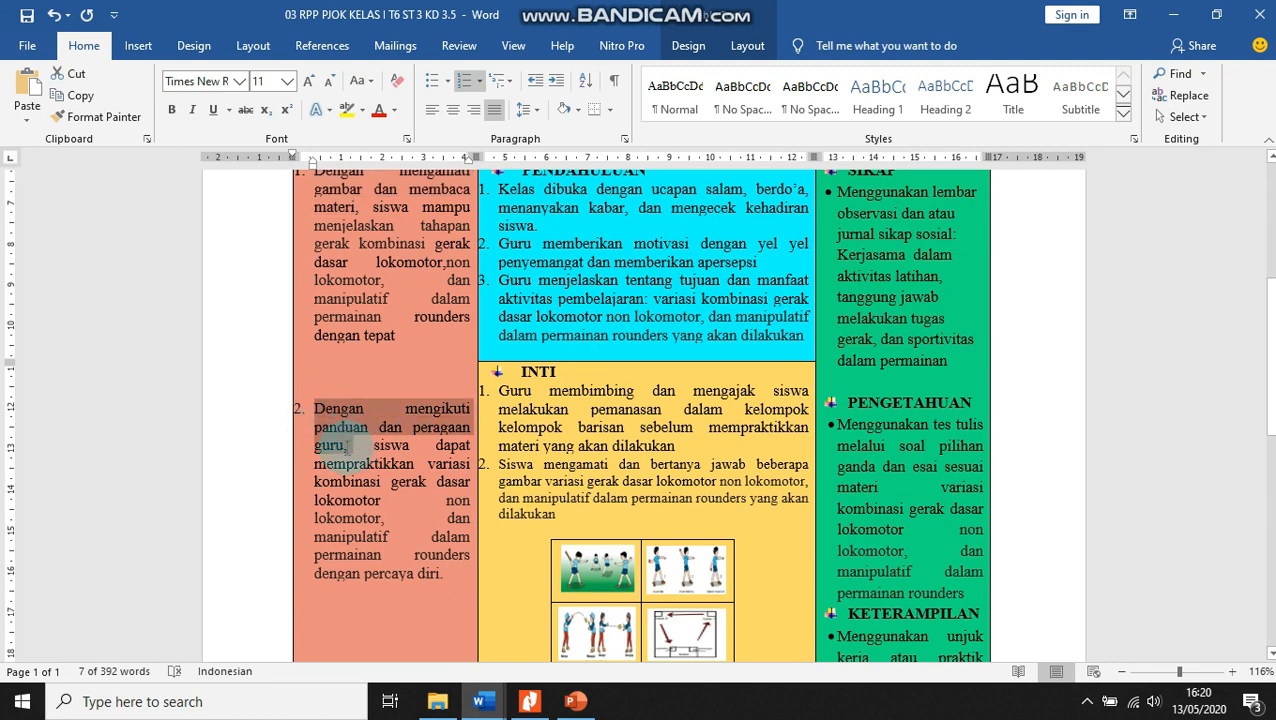
{"action": "right_click", "coordinate": [323, 414]}
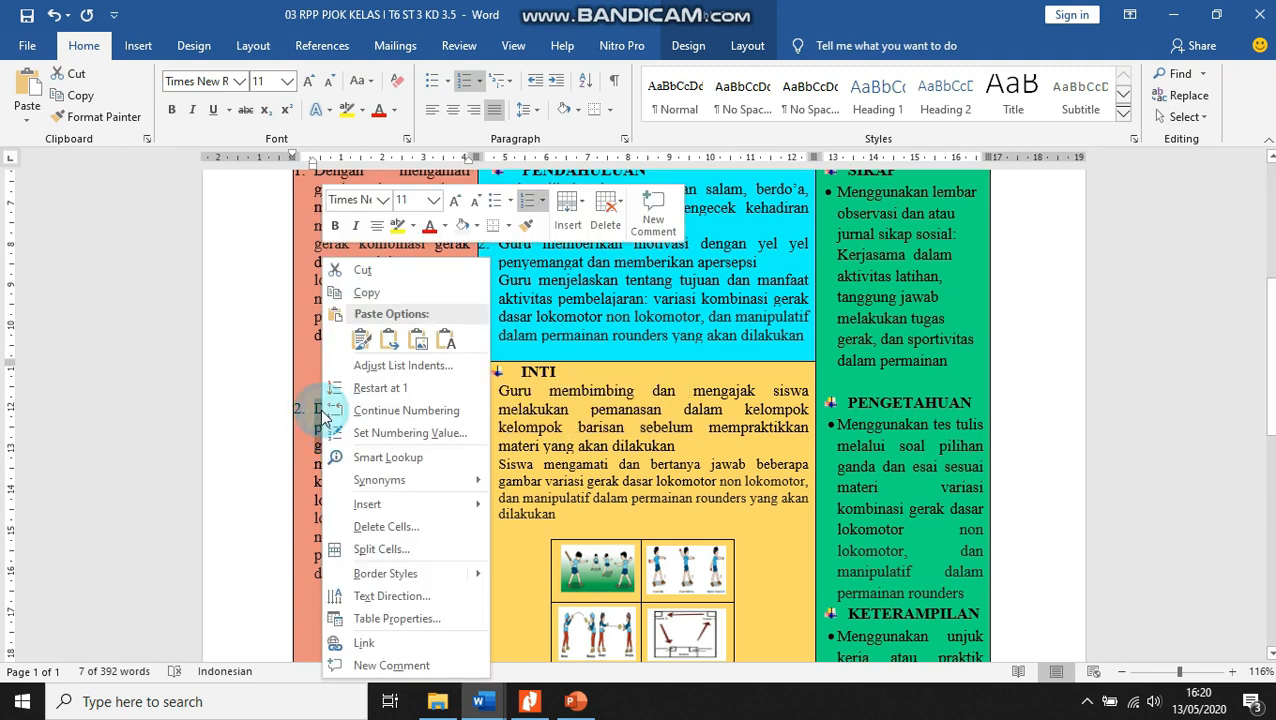
{"action": "left_click", "coordinate": [366, 300]}
{"action": "mouse_move", "coordinate": [482, 701]}
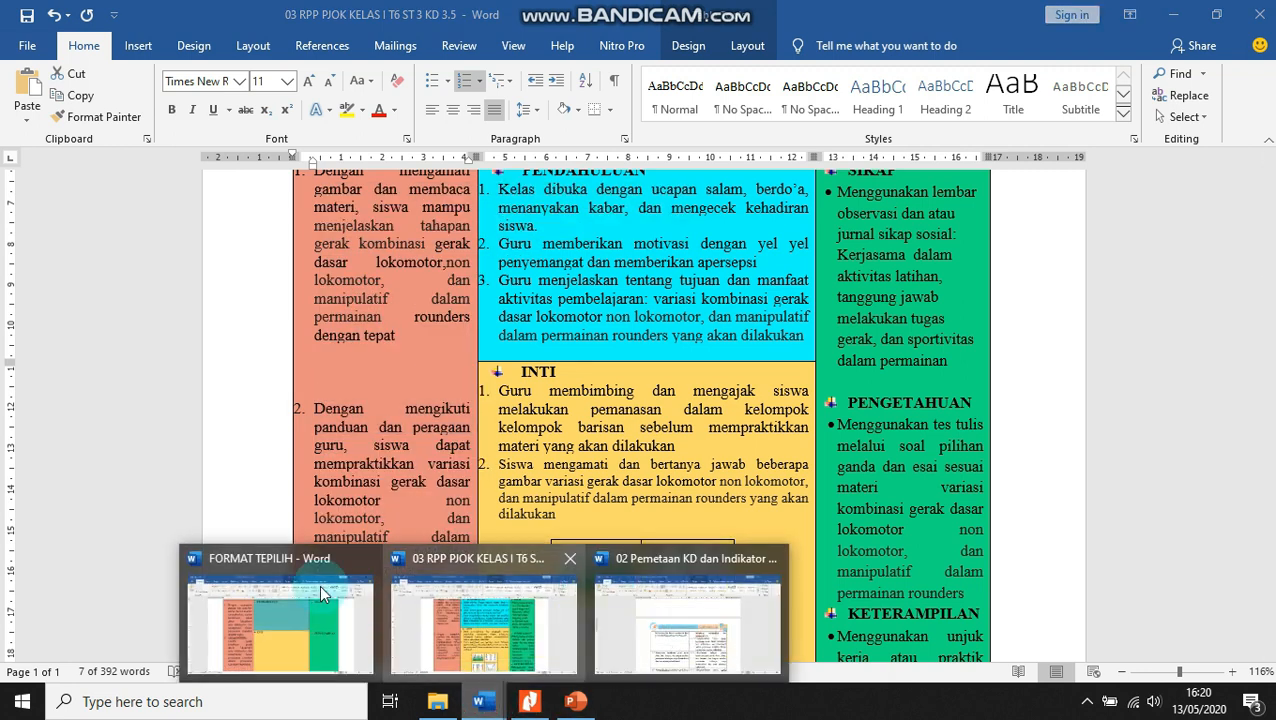
{"action": "left_click", "coordinate": [350, 607]}
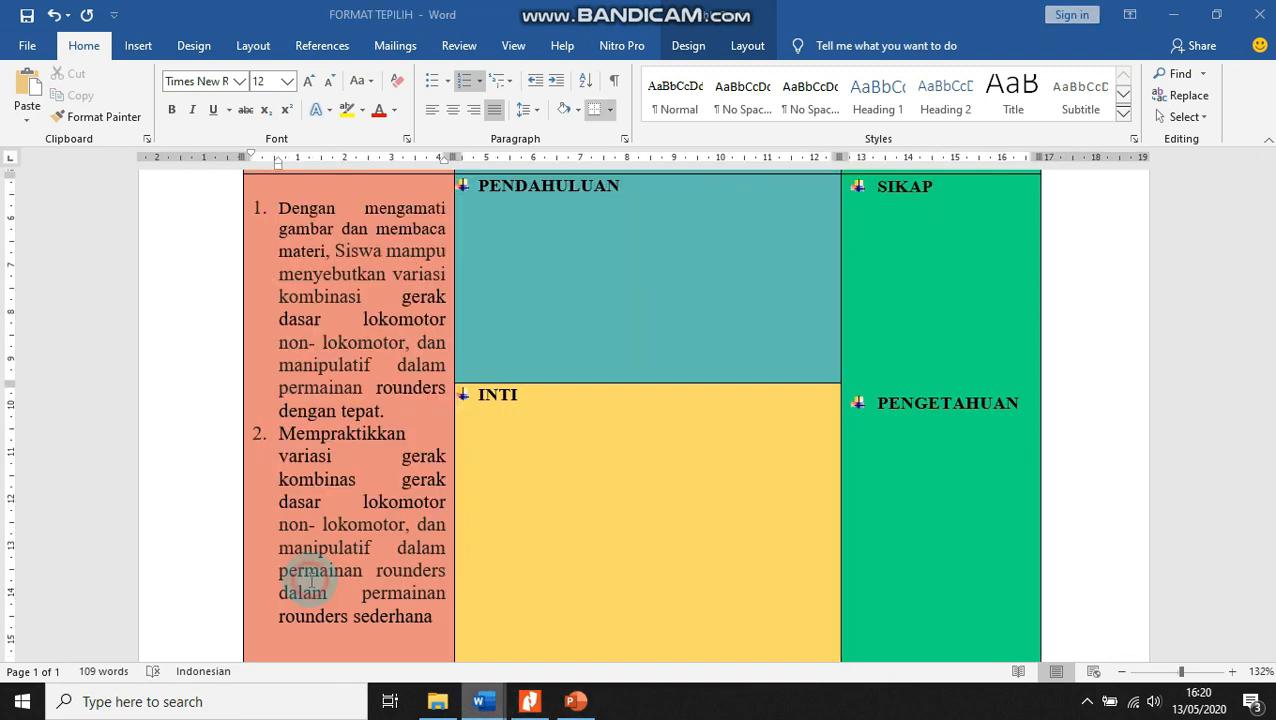
{"action": "left_click", "coordinate": [30, 76]}
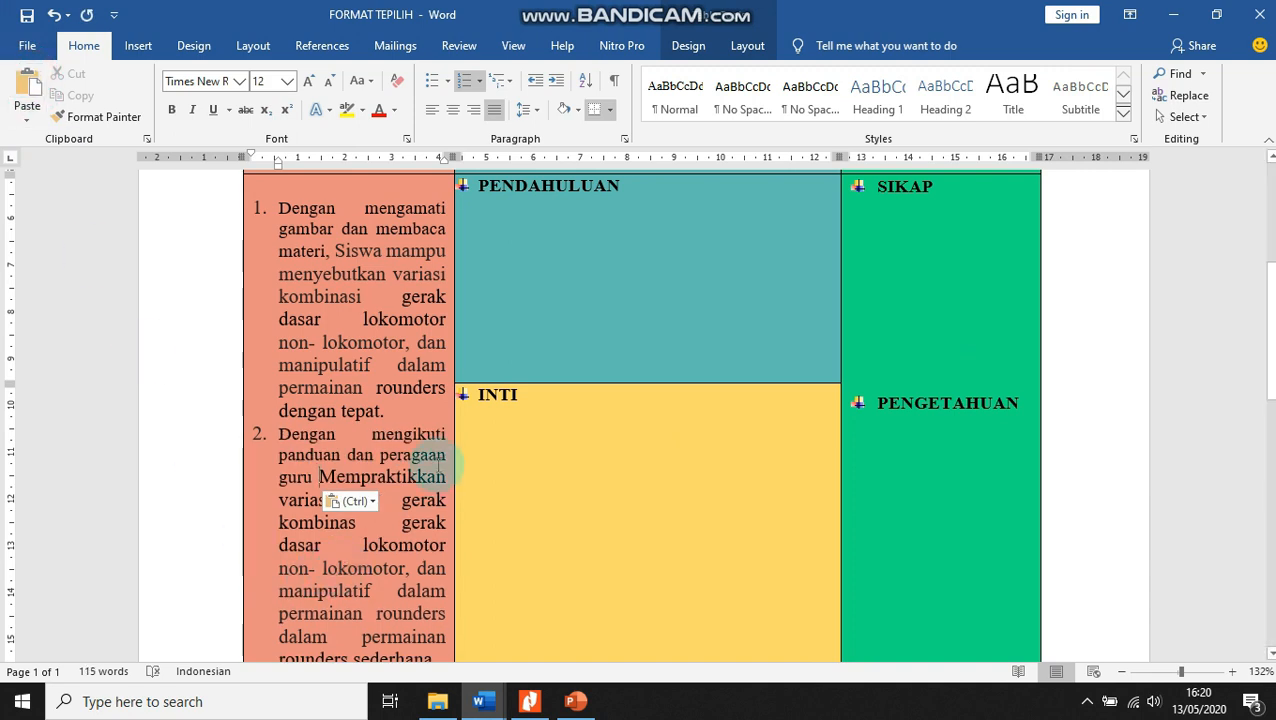
Step: Reword objective 2 after "guru" to read ", siswa dapat mempraktikkan variasi kombinas gerak dasar"
{"action": "scroll", "coordinate": [435, 458], "scroll_direction": "down", "scroll_amount": 2}
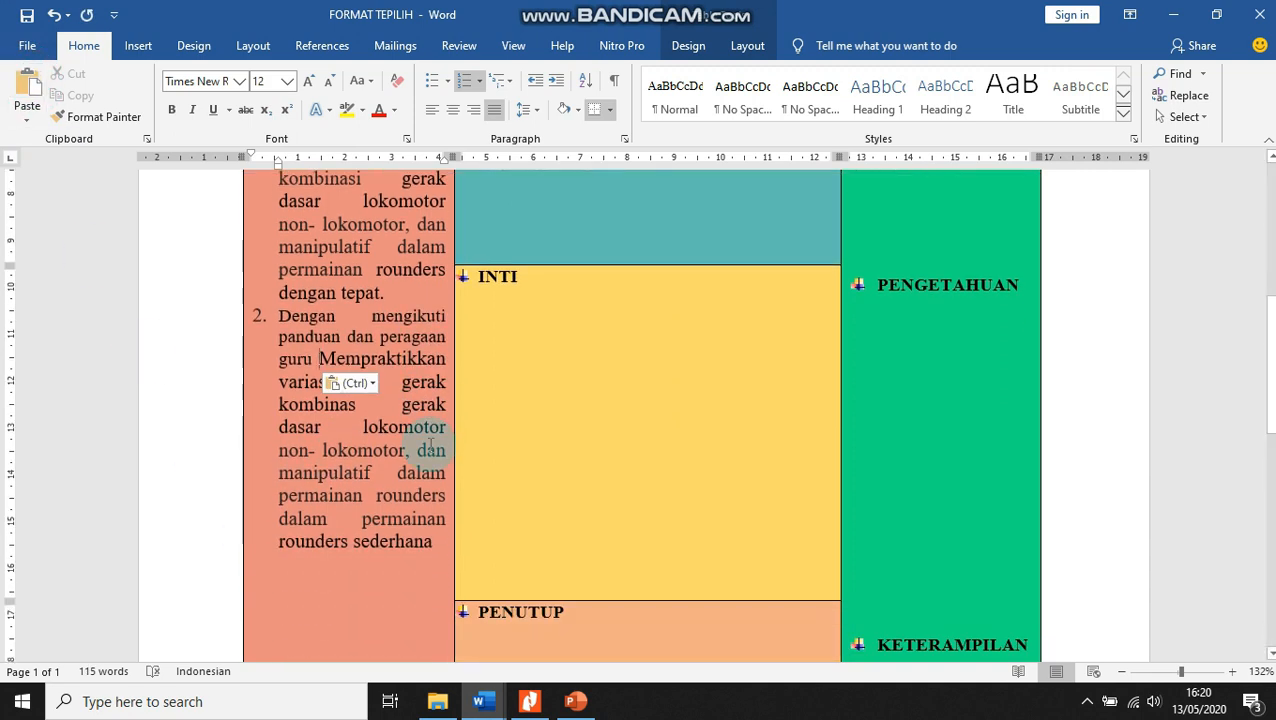
{"action": "key", "text": "BackSpace"}
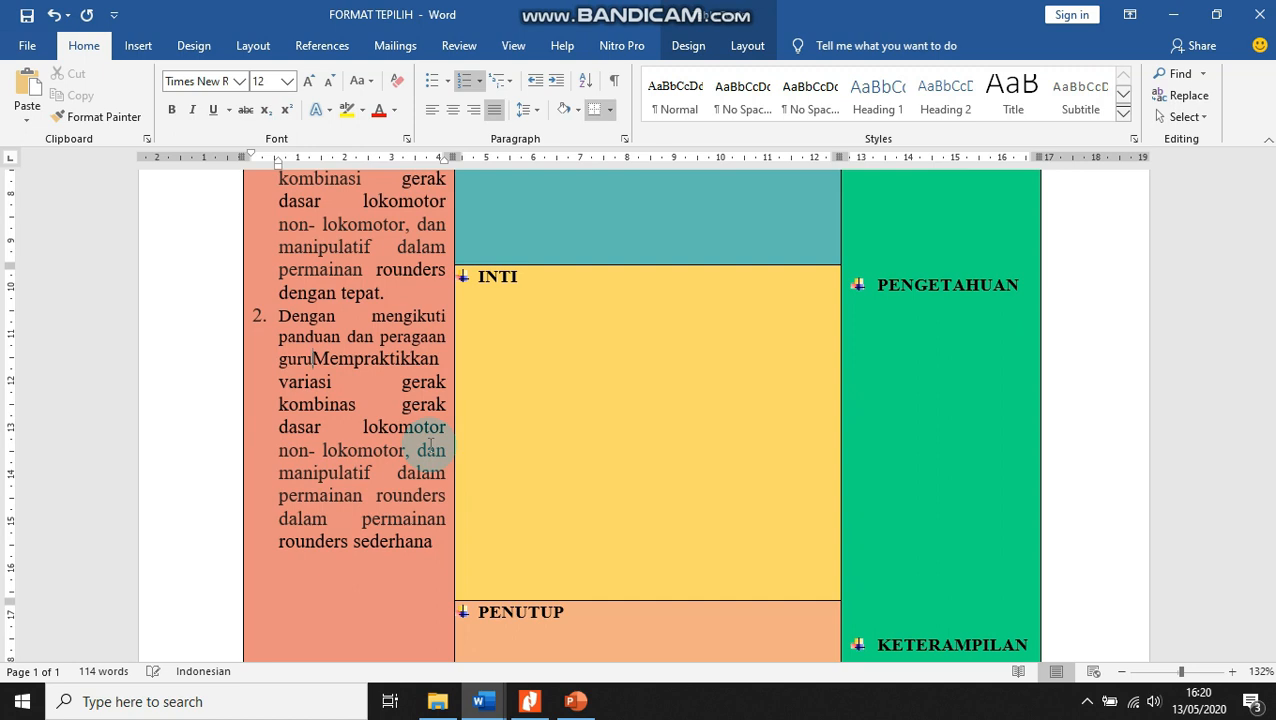
{"action": "type", "text": ", siswa "}
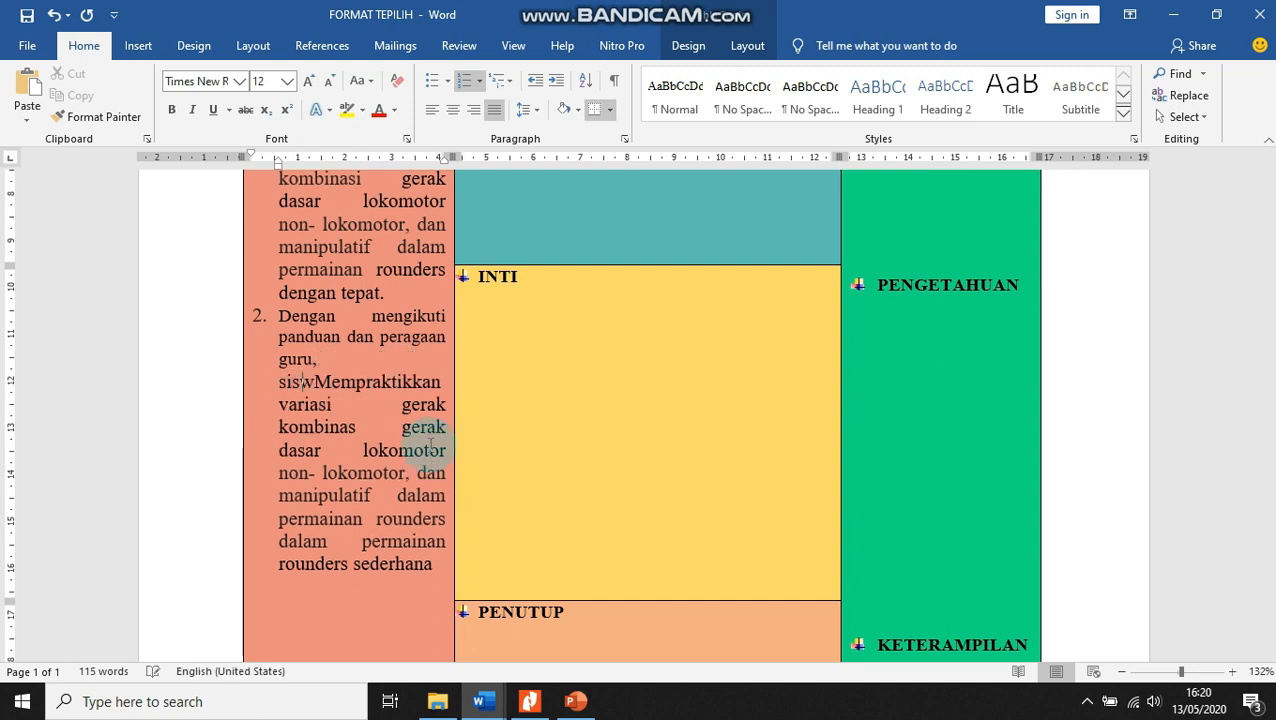
{"action": "type", "text": "dao"}
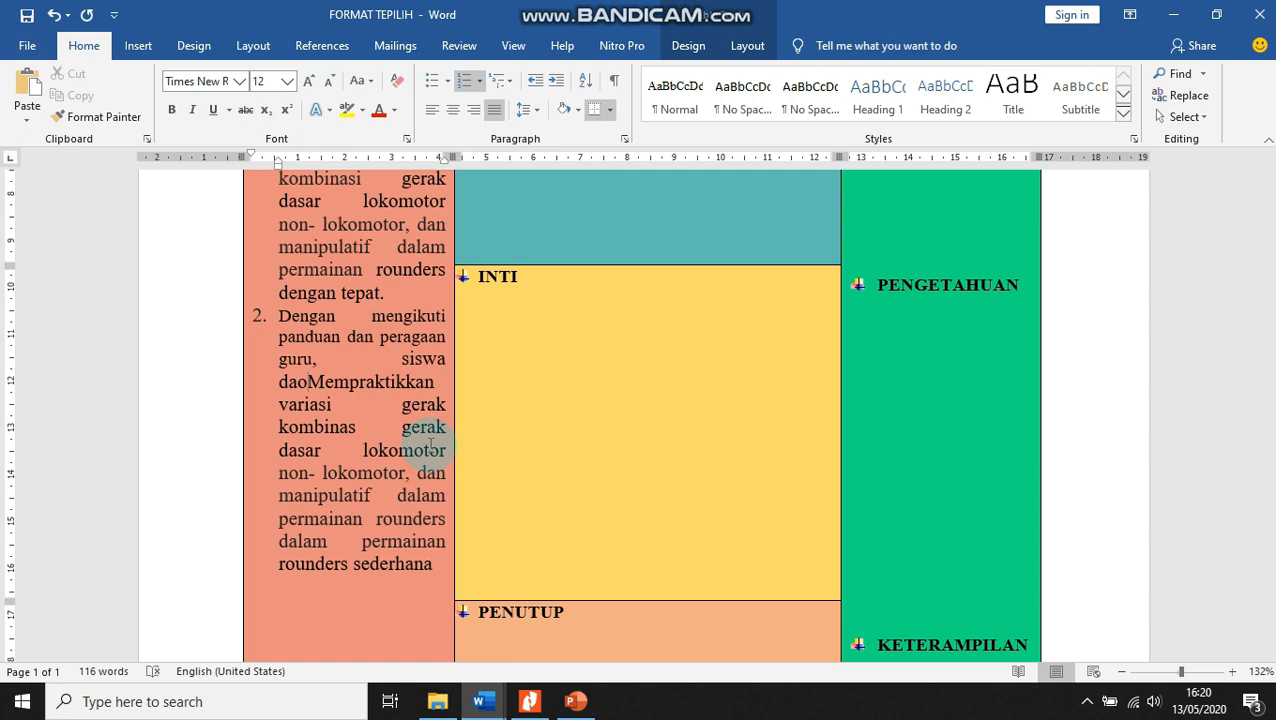
{"action": "key", "text": "BackSpace"}
{"action": "type", "text": "pat"}
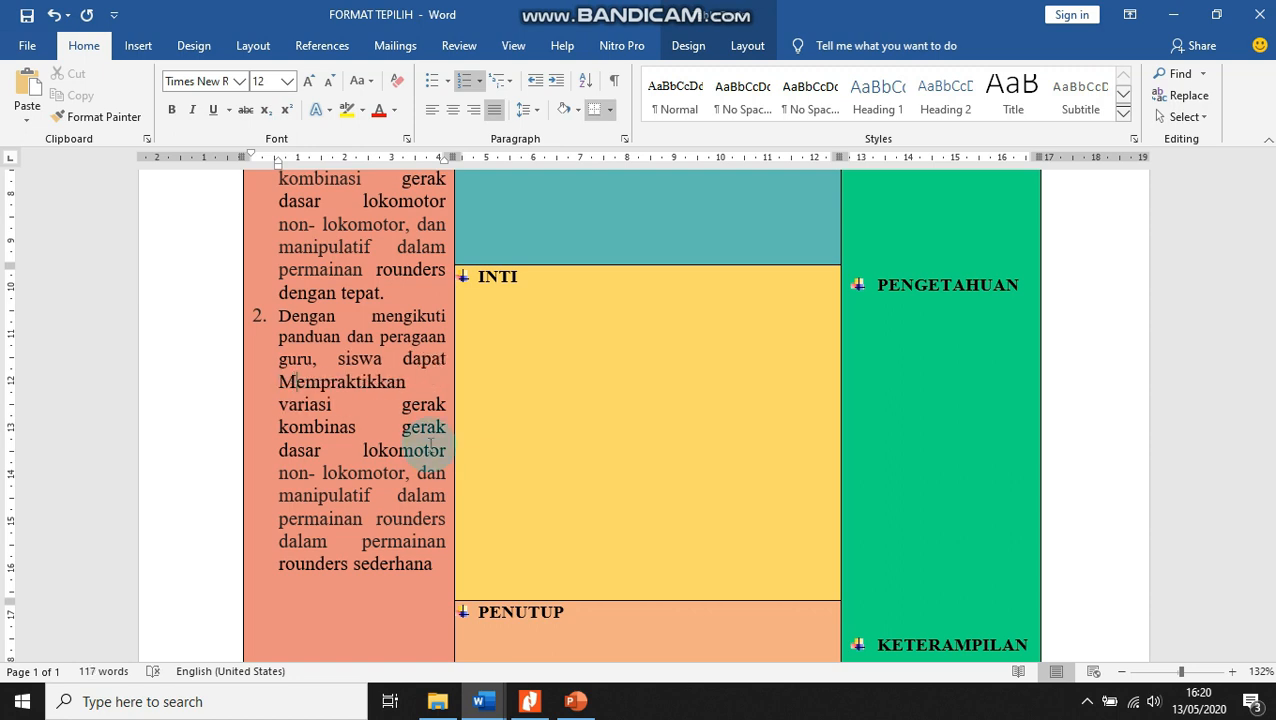
{"action": "key", "text": "BackSpace"}
{"action": "type", "text": "m"}
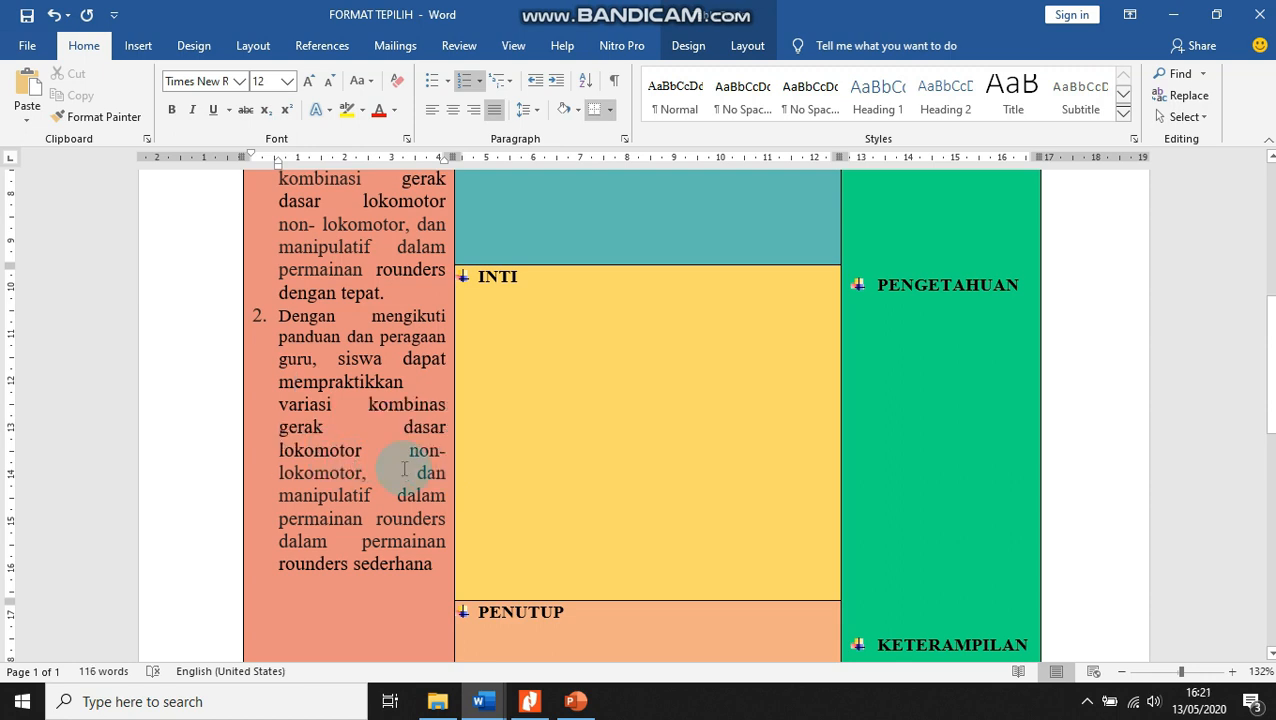
Step: Replace the ending "dalam permainan rounders sederhana" of objective 2 with "dengan percaya diri."
{"action": "left_click", "coordinate": [430, 563]}
{"action": "key", "text": "BackSpace"}
{"action": "key", "text": "BackSpace"}
{"action": "key", "text": "BackSpace"}
{"action": "key", "text": "BackSpace"}
{"action": "key", "text": "BackSpace"}
{"action": "key", "text": "BackSpace"}
{"action": "key", "text": "BackSpace"}
{"action": "key", "text": "BackSpace"}
{"action": "key", "text": "BackSpace"}
{"action": "key", "text": "BackSpace"}
{"action": "key", "text": "BackSpace"}
{"action": "key", "text": "BackSpace"}
{"action": "key", "text": "BackSpace"}
{"action": "key", "text": "BackSpace"}
{"action": "key", "text": "BackSpace"}
{"action": "key", "text": "BackSpace"}
{"action": "key", "text": "BackSpace"}
{"action": "key", "text": "BackSpace"}
{"action": "key", "text": "BackSpace"}
{"action": "key", "text": "BackSpace"}
{"action": "key", "text": "BackSpace"}
{"action": "key", "text": "BackSpace"}
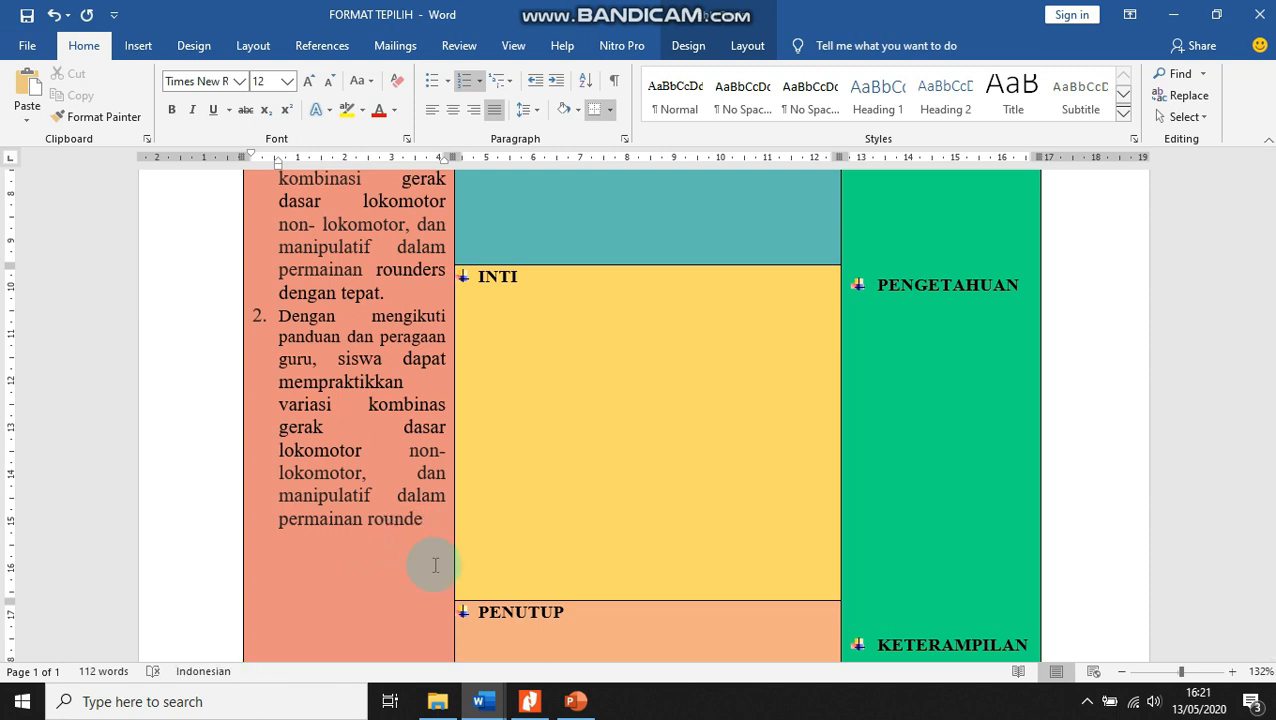
{"action": "type", "text": "rs"}
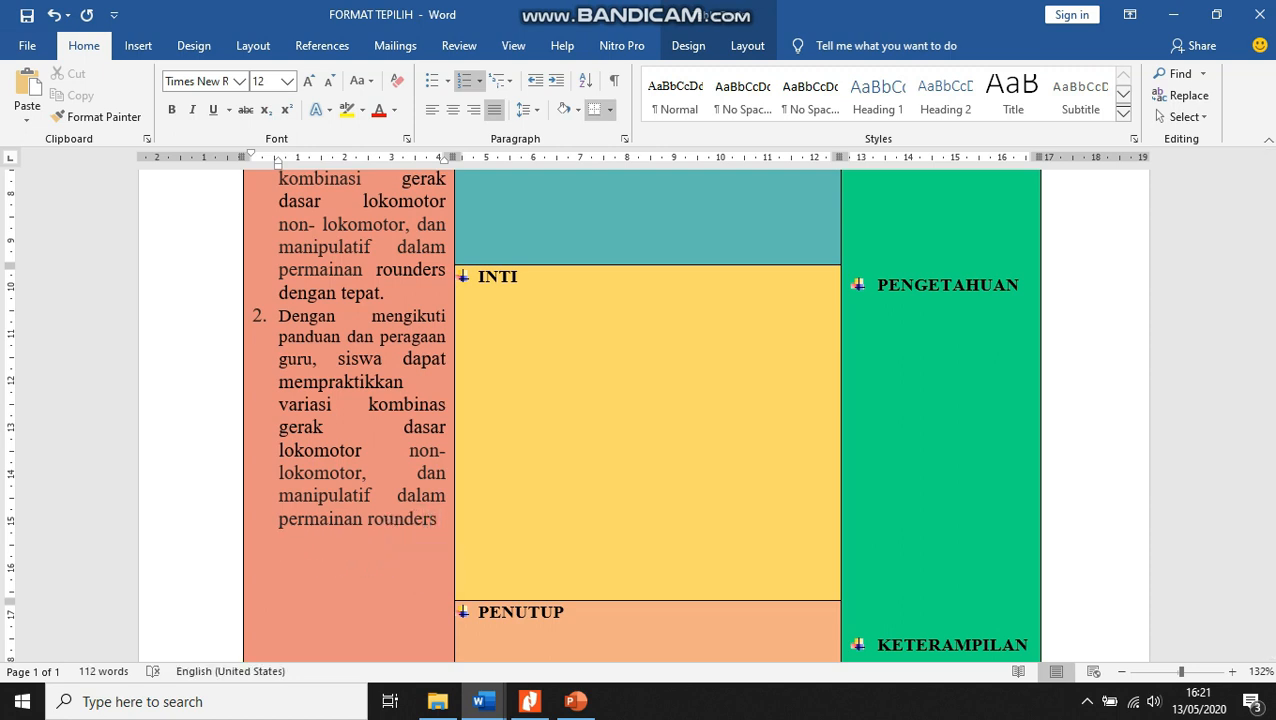
{"action": "type", "text": " dengan percaya dir"}
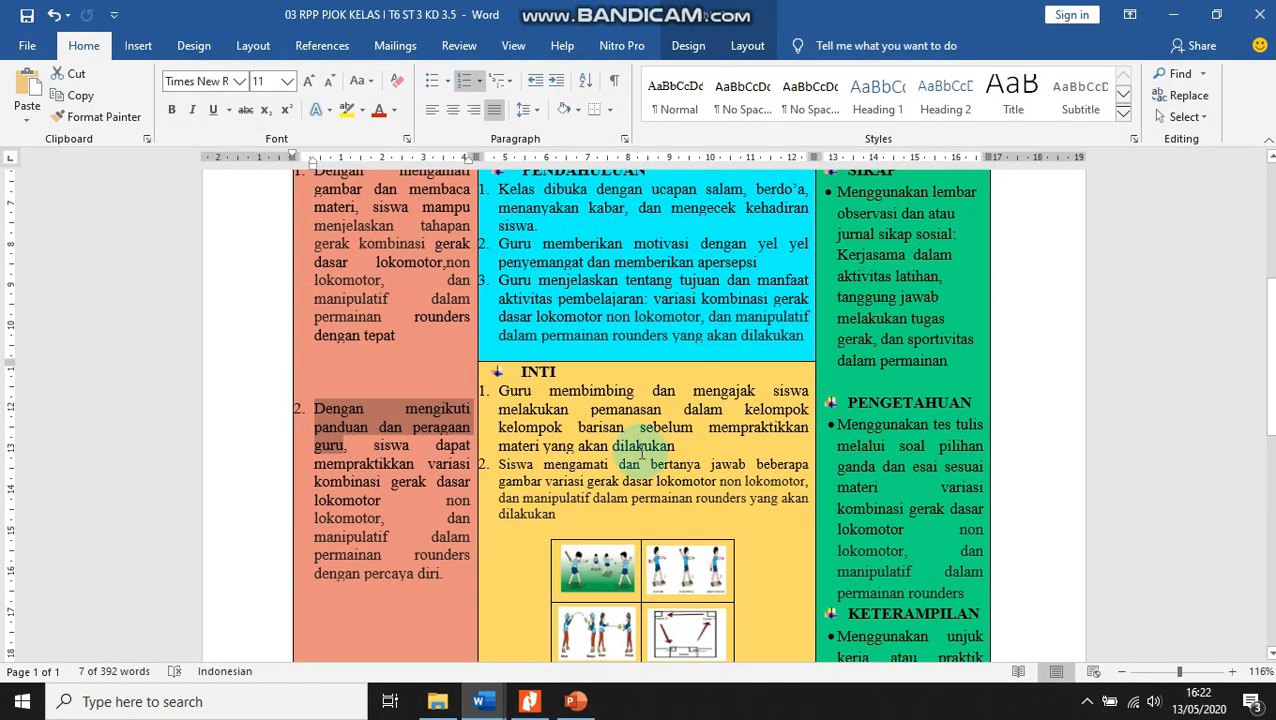
Step: Examine the first PENDAHULUAN activity in the 03 RPP PJOK document against the empty PENDAHULUAN section in FORMAT TEPILIH
{"action": "scroll", "coordinate": [641, 455], "scroll_direction": "up", "scroll_amount": 5}
{"action": "scroll", "coordinate": [641, 455], "scroll_direction": "up", "scroll_amount": 3}
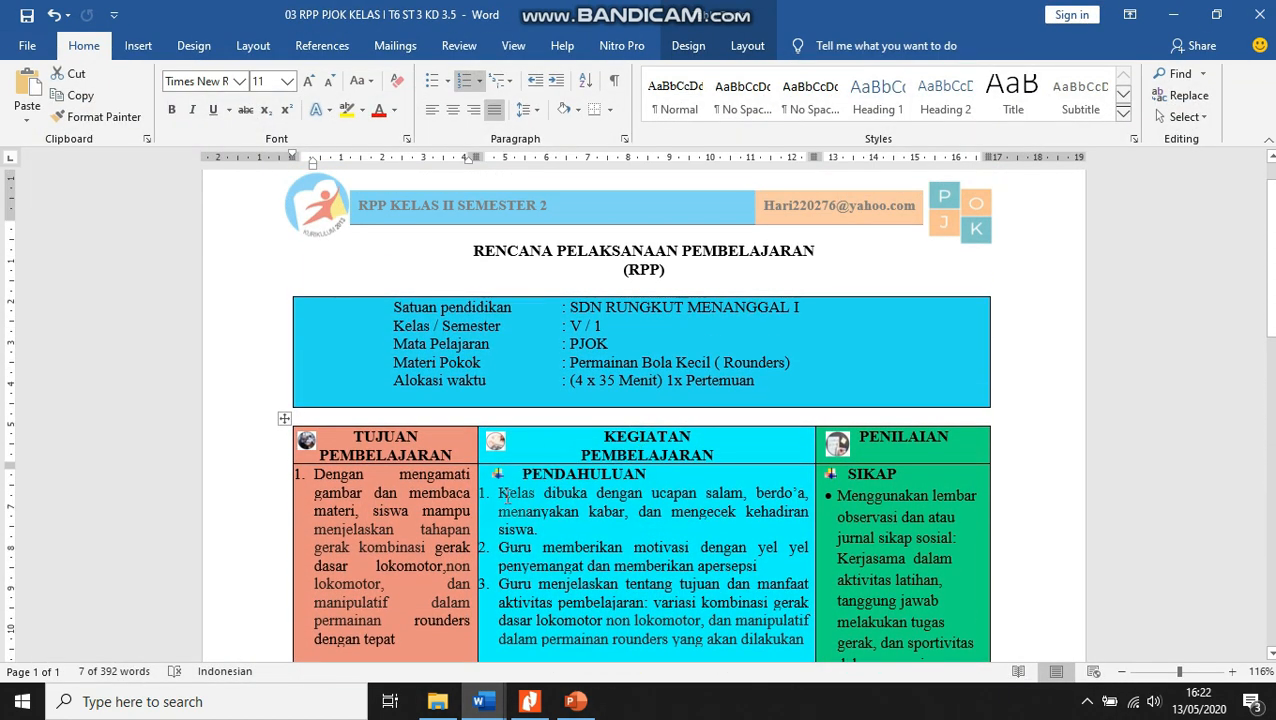
{"action": "left_click_drag", "start_coordinate": [500, 494], "coordinate": [562, 537]}
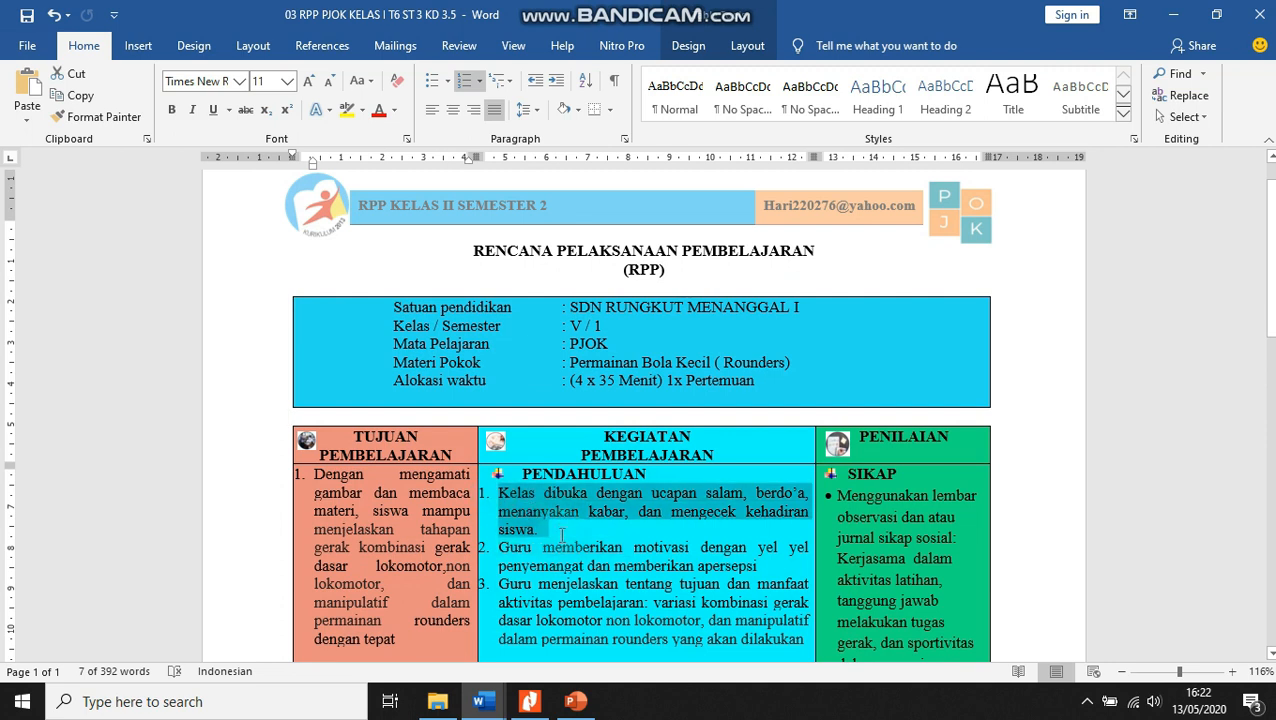
{"action": "left_click", "coordinate": [512, 522]}
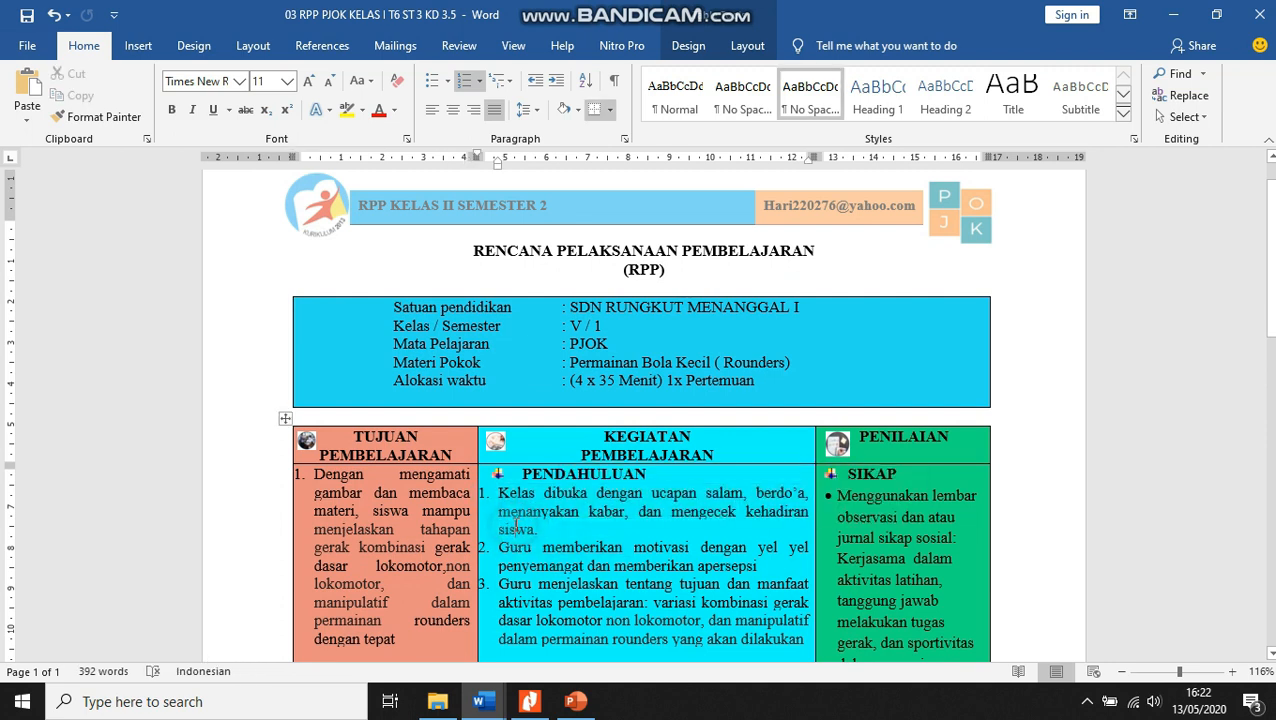
{"action": "key", "text": "alt+Tab"}
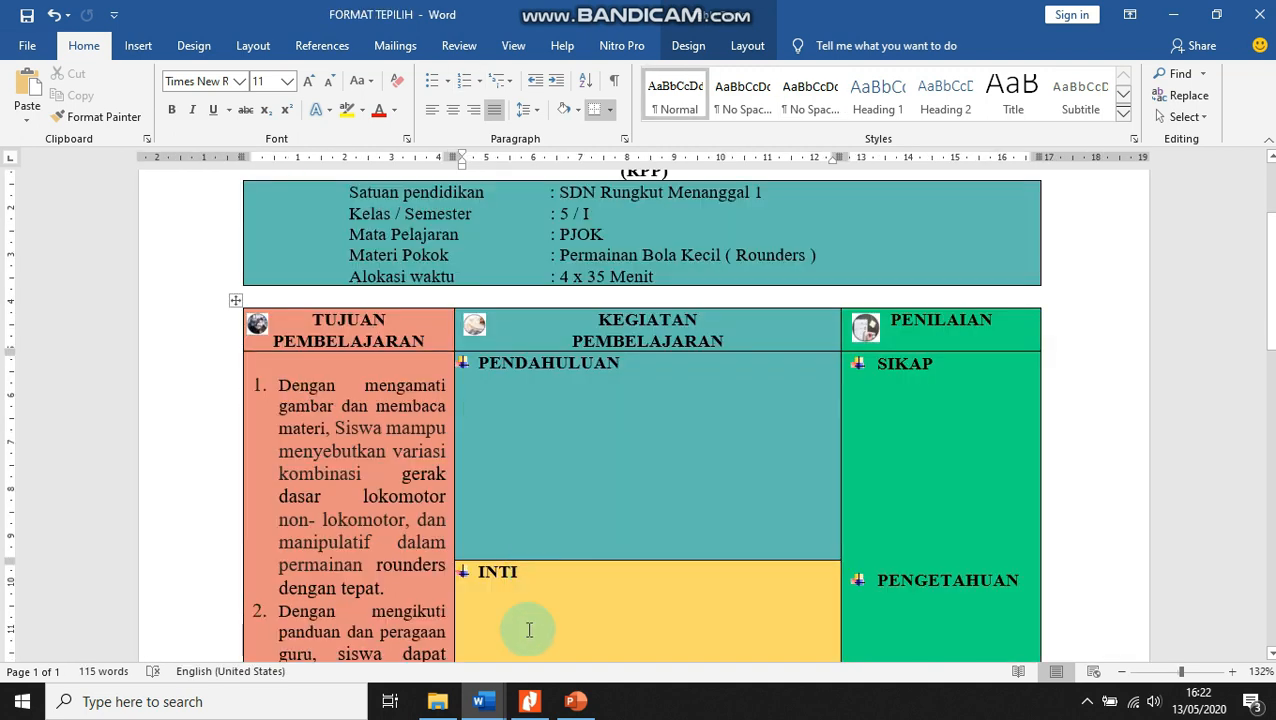
{"action": "mouse_move", "coordinate": [490, 692]}
{"action": "left_click", "coordinate": [484, 625]}
{"action": "scroll", "coordinate": [641, 455], "scroll_direction": "up", "scroll_amount": 3}
{"action": "scroll", "coordinate": [641, 452], "scroll_direction": "up", "scroll_amount": 3}
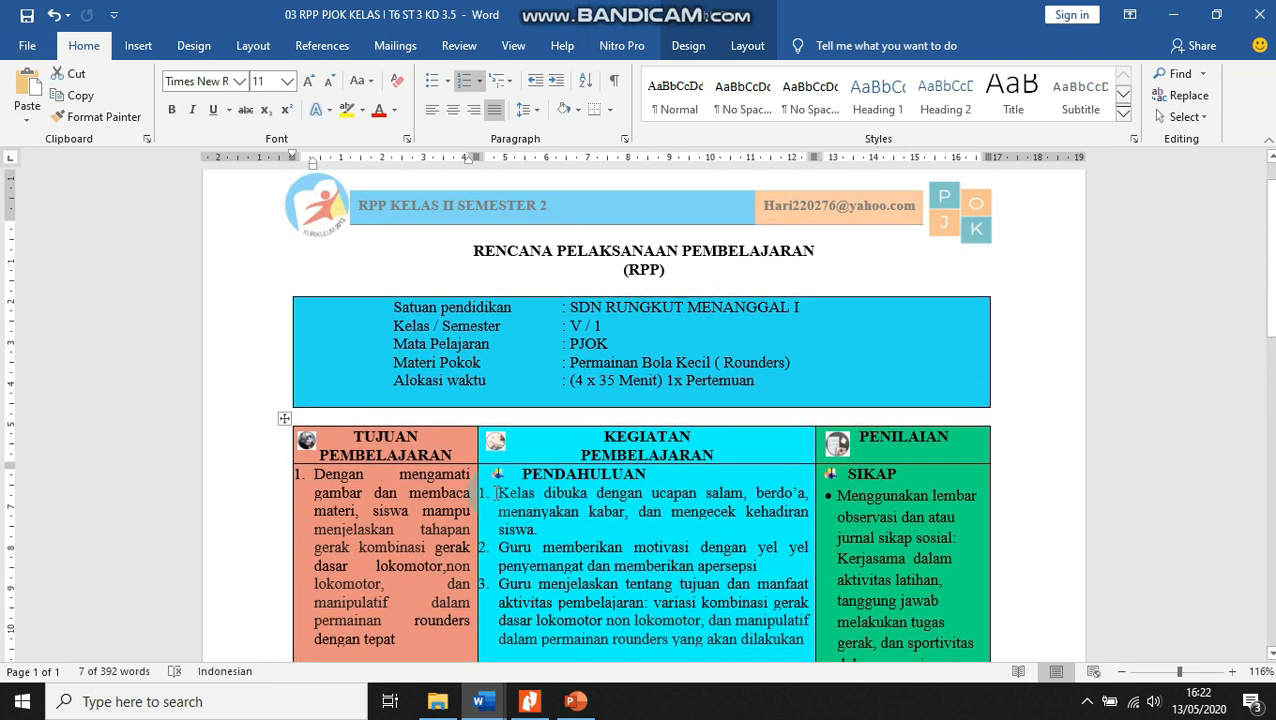
{"action": "left_click_drag", "start_coordinate": [497, 493], "coordinate": [558, 540]}
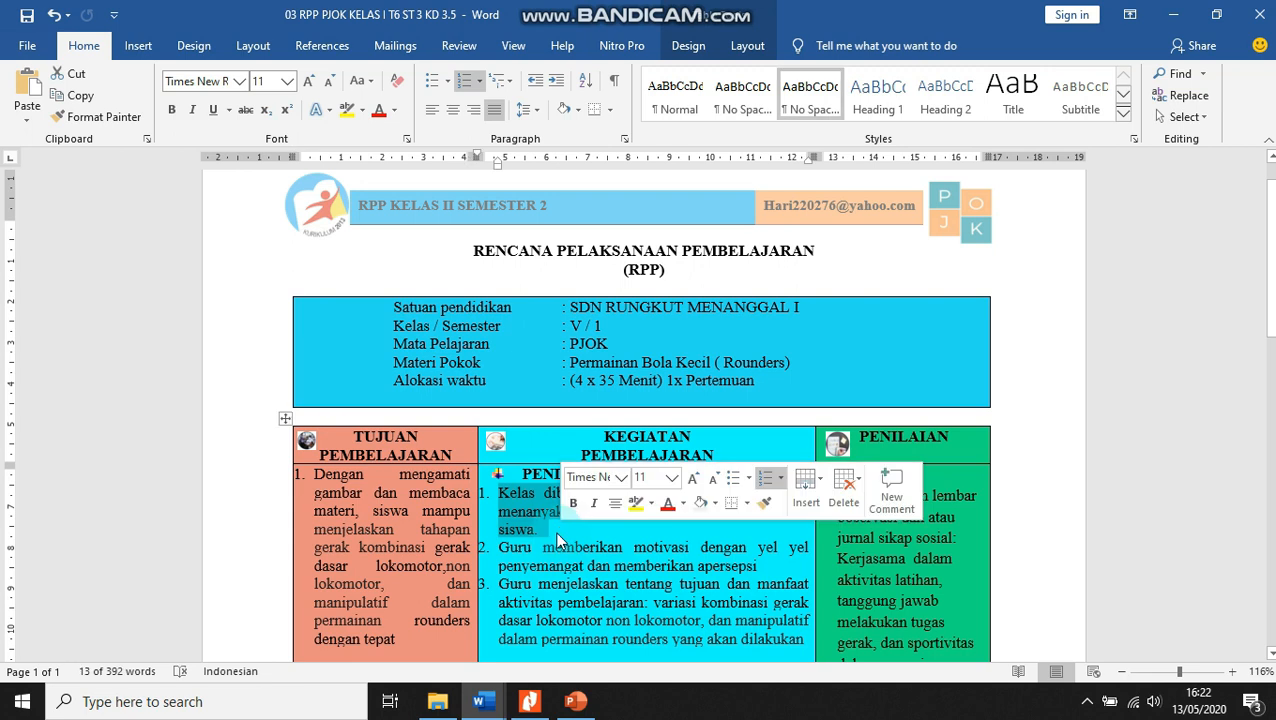
{"action": "left_click", "coordinate": [516, 528]}
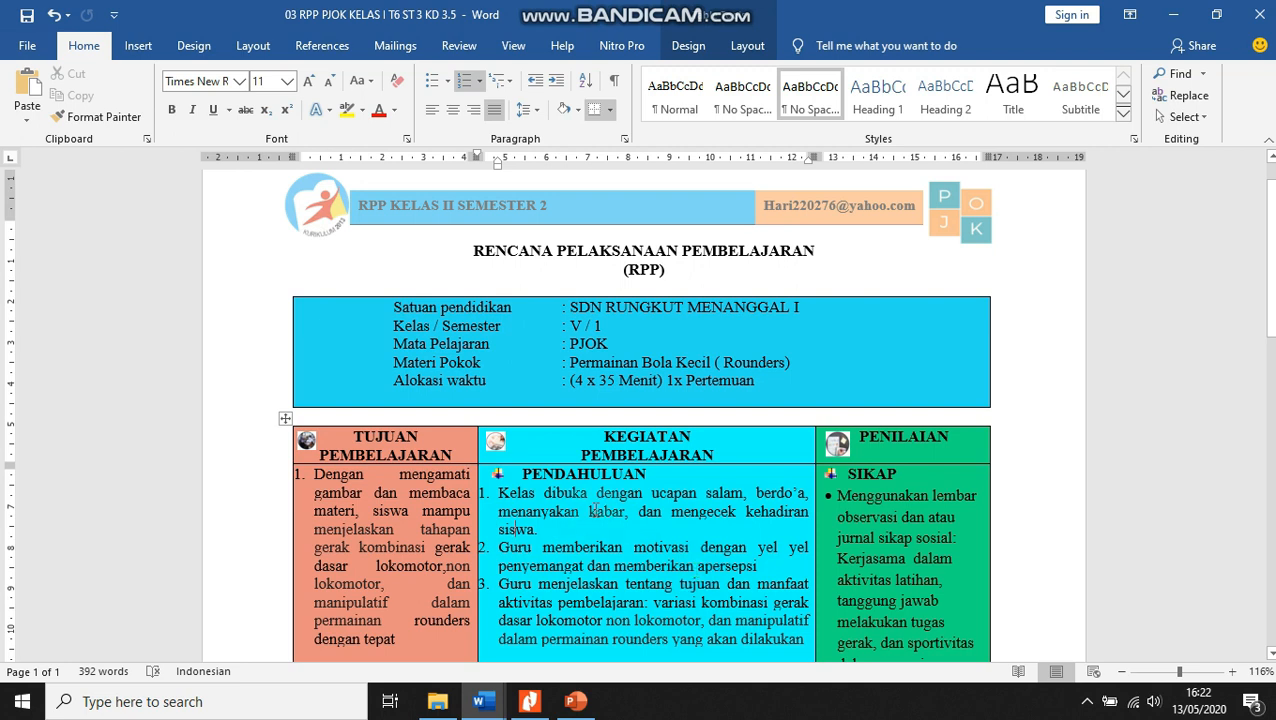
Step: Copy the first two PENDAHULUAN activities from the 03 RPP PJOK document into the PENDAHULUAN section of FORMAT TEPILIH, redoing the paste once
{"action": "left_click_drag", "start_coordinate": [494, 493], "coordinate": [757, 567]}
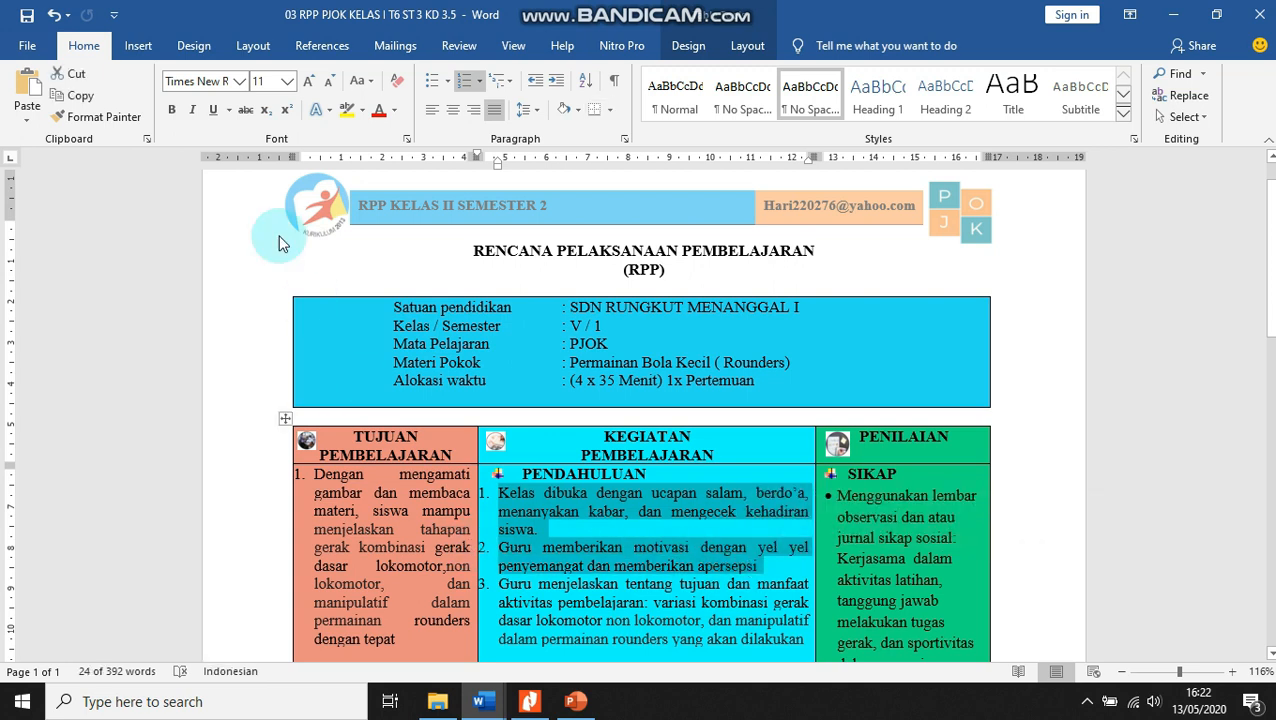
{"action": "left_click", "coordinate": [78, 96]}
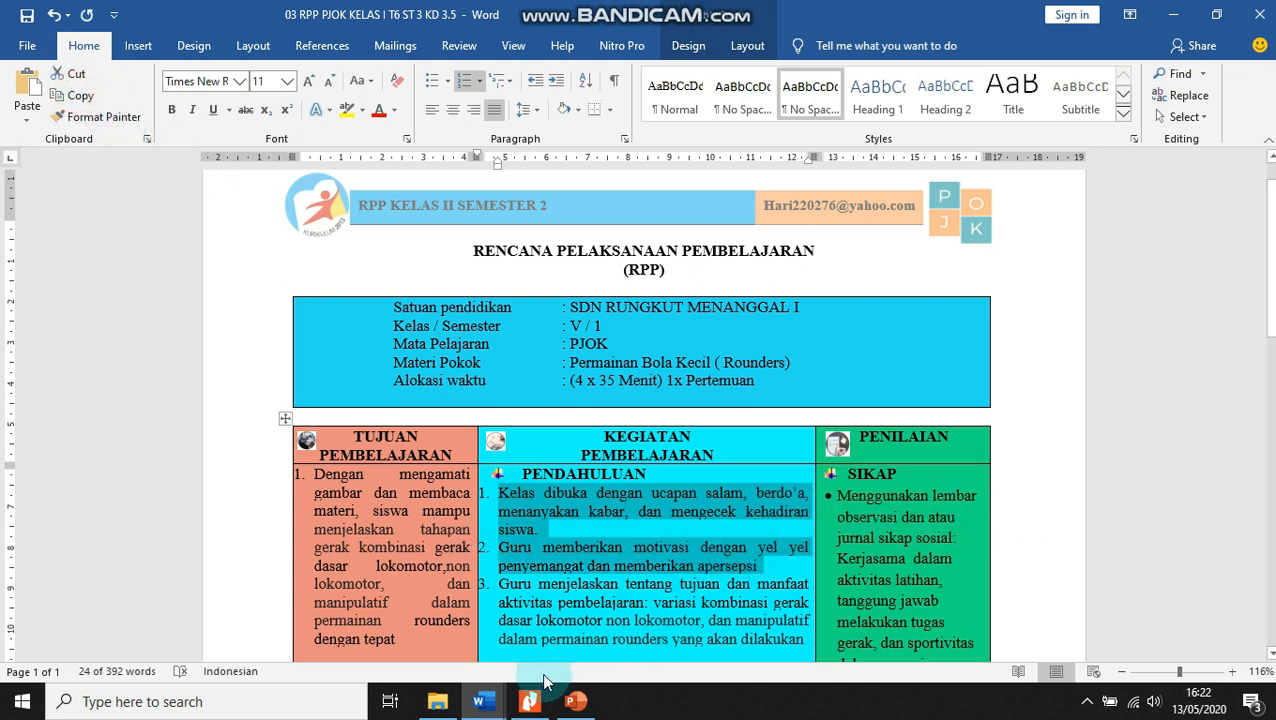
{"action": "left_click", "coordinate": [490, 705]}
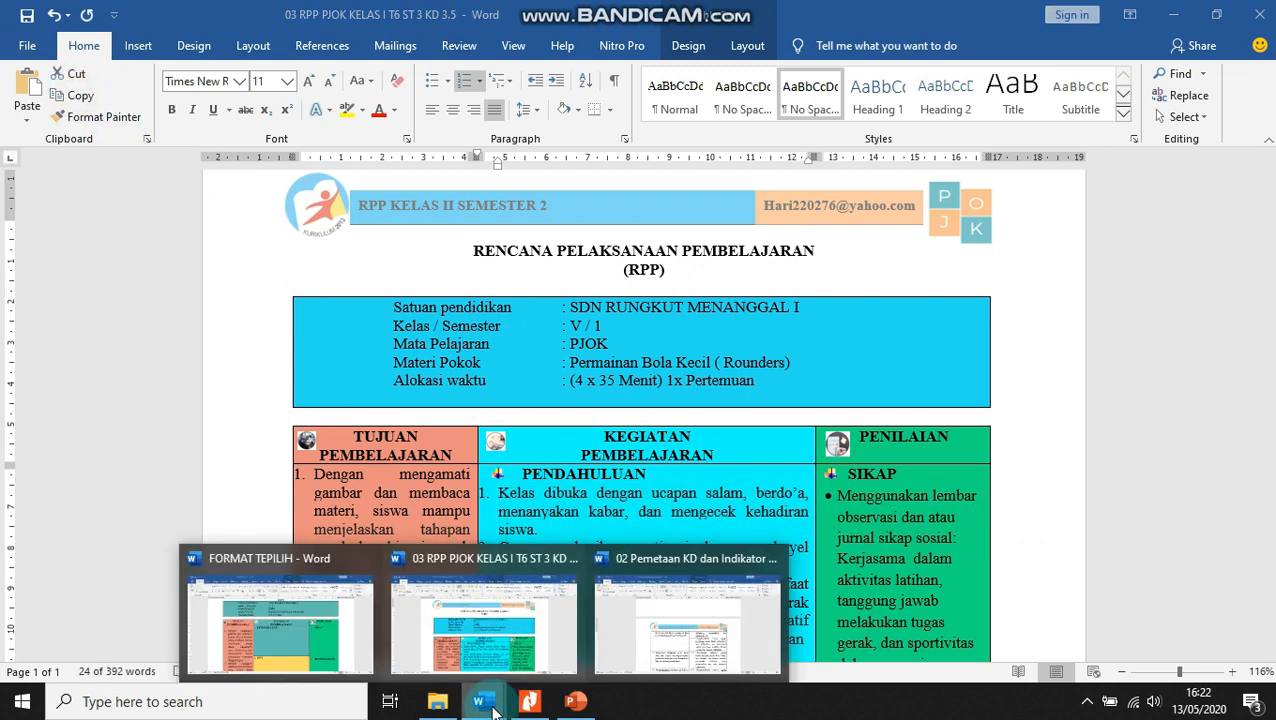
{"action": "left_click", "coordinate": [305, 620]}
{"action": "left_click", "coordinate": [515, 400]}
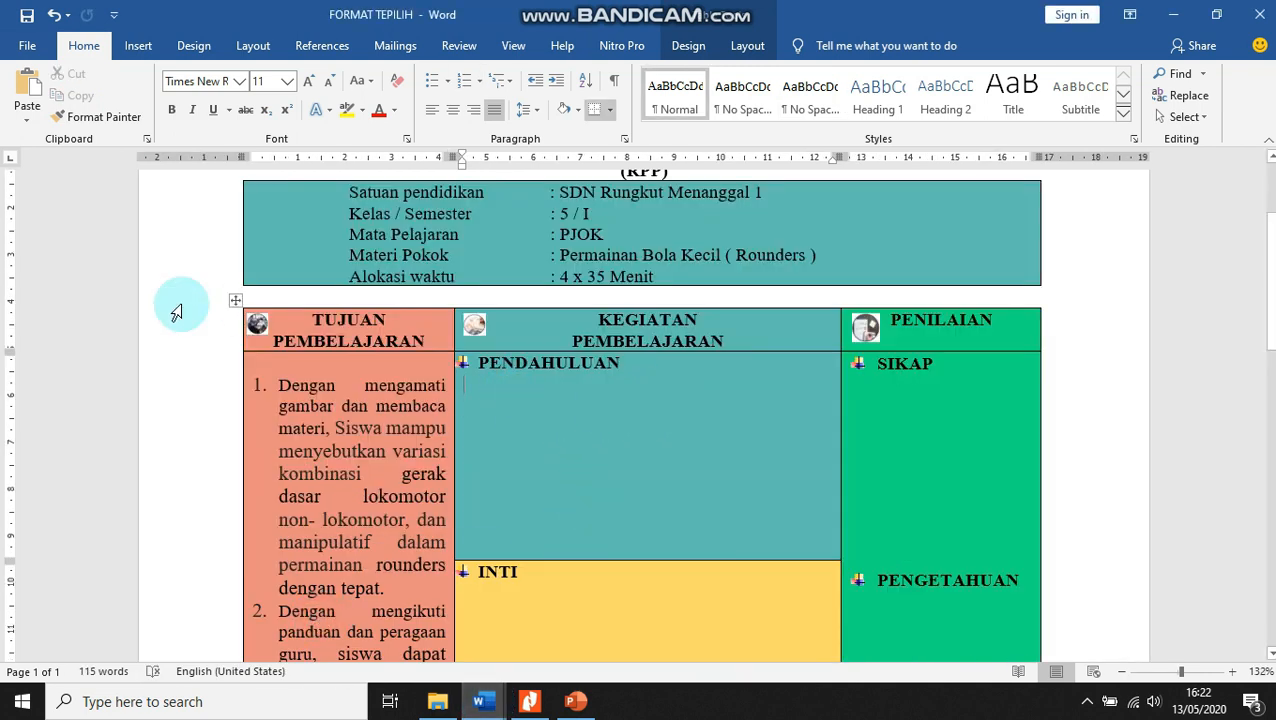
{"action": "left_click", "coordinate": [38, 70]}
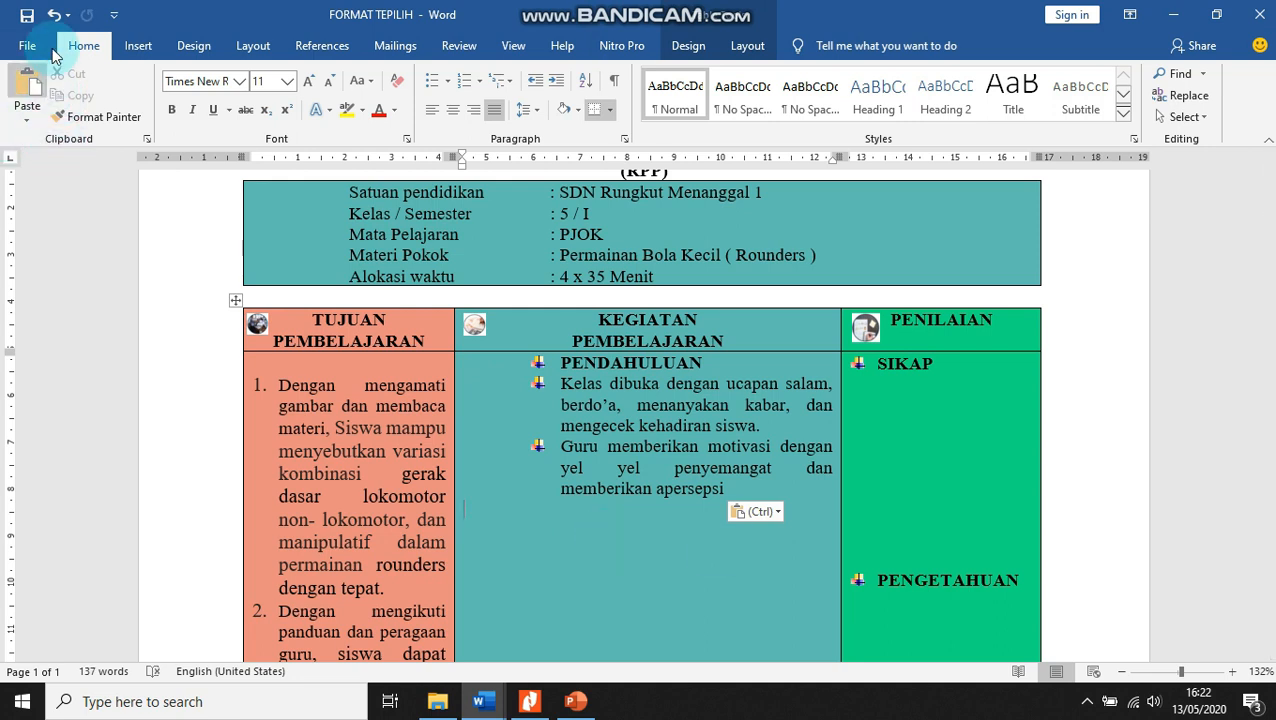
{"action": "left_click", "coordinate": [53, 14]}
{"action": "left_click", "coordinate": [491, 416]}
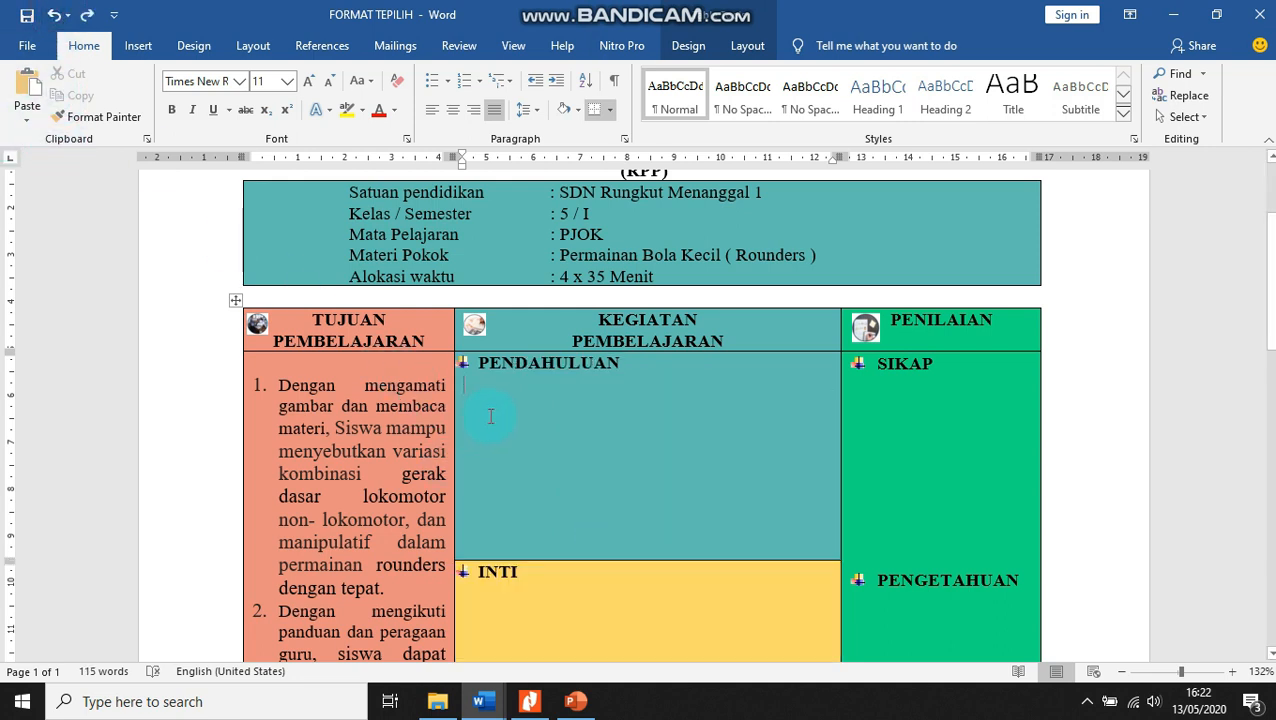
{"action": "left_click", "coordinate": [28, 82]}
Step: Set the font size of both objectives under TUJUAN PEMBELAJARAN to 11
{"action": "left_click", "coordinate": [272, 384]}
{"action": "left_click_drag", "start_coordinate": [272, 384], "coordinate": [366, 377]}
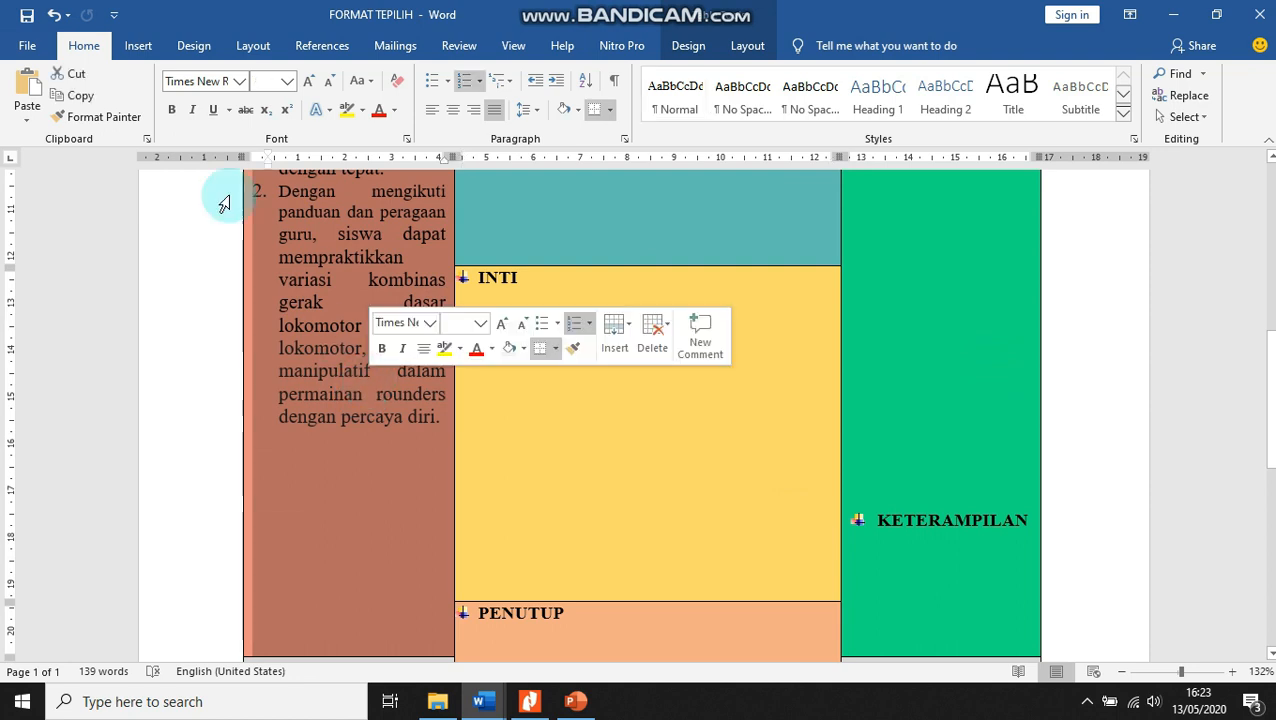
{"action": "left_click", "coordinate": [287, 81]}
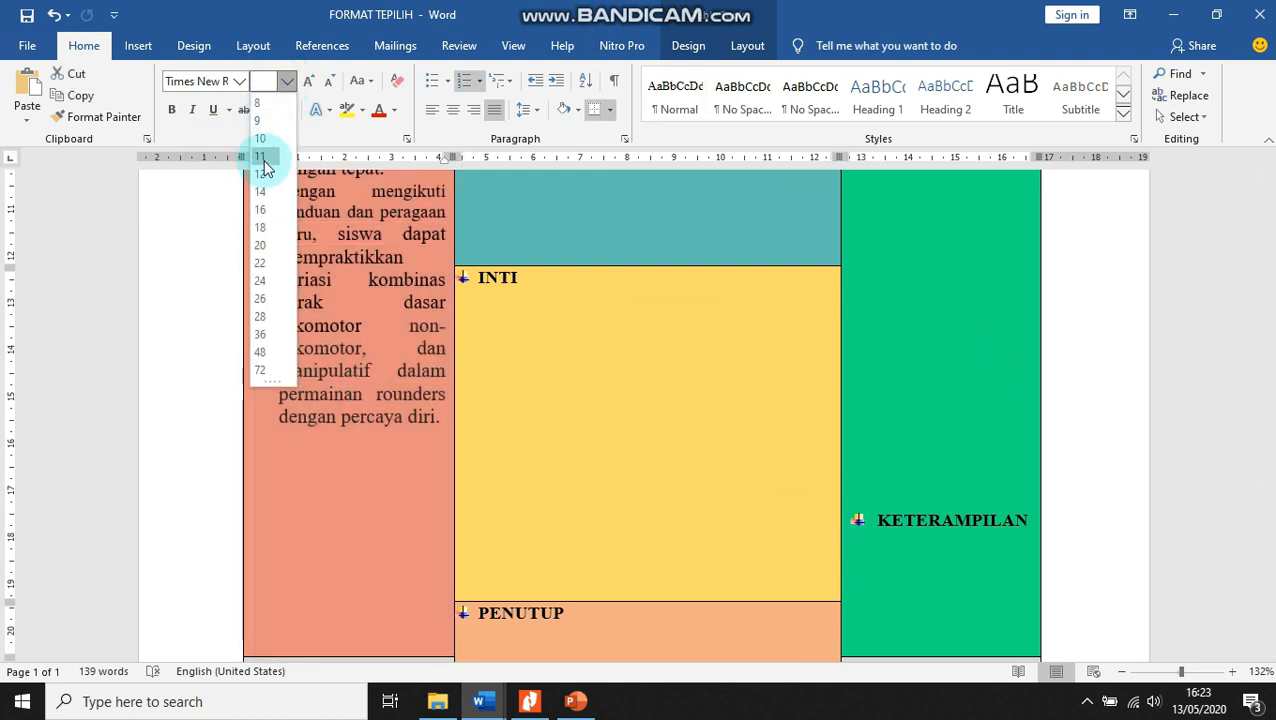
{"action": "left_click", "coordinate": [270, 168]}
{"action": "left_click", "coordinate": [336, 402]}
{"action": "scroll", "coordinate": [675, 476], "scroll_direction": "up", "scroll_amount": 5}
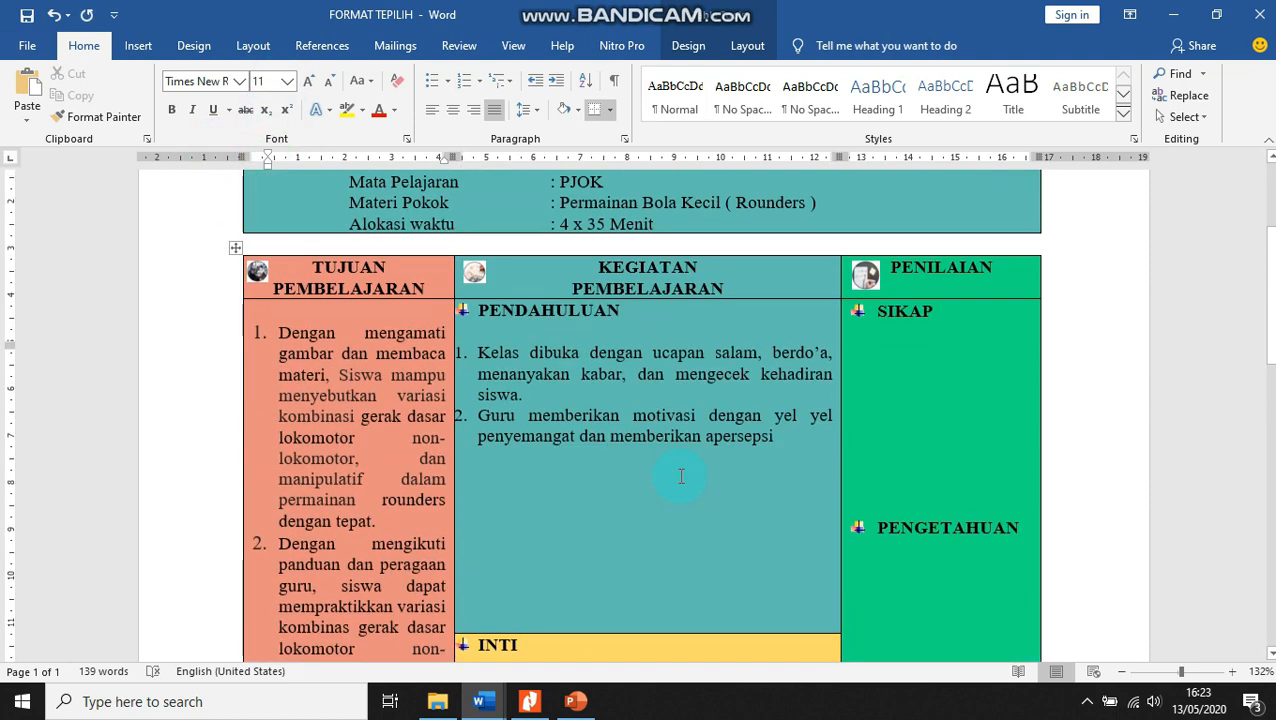
Step: Copy the third PENDAHULUAN activity from the 03 RPP PJOK document into FORMAT TEPILIH as item 3 of the PENDAHULUAN list
{"action": "left_click", "coordinate": [613, 470]}
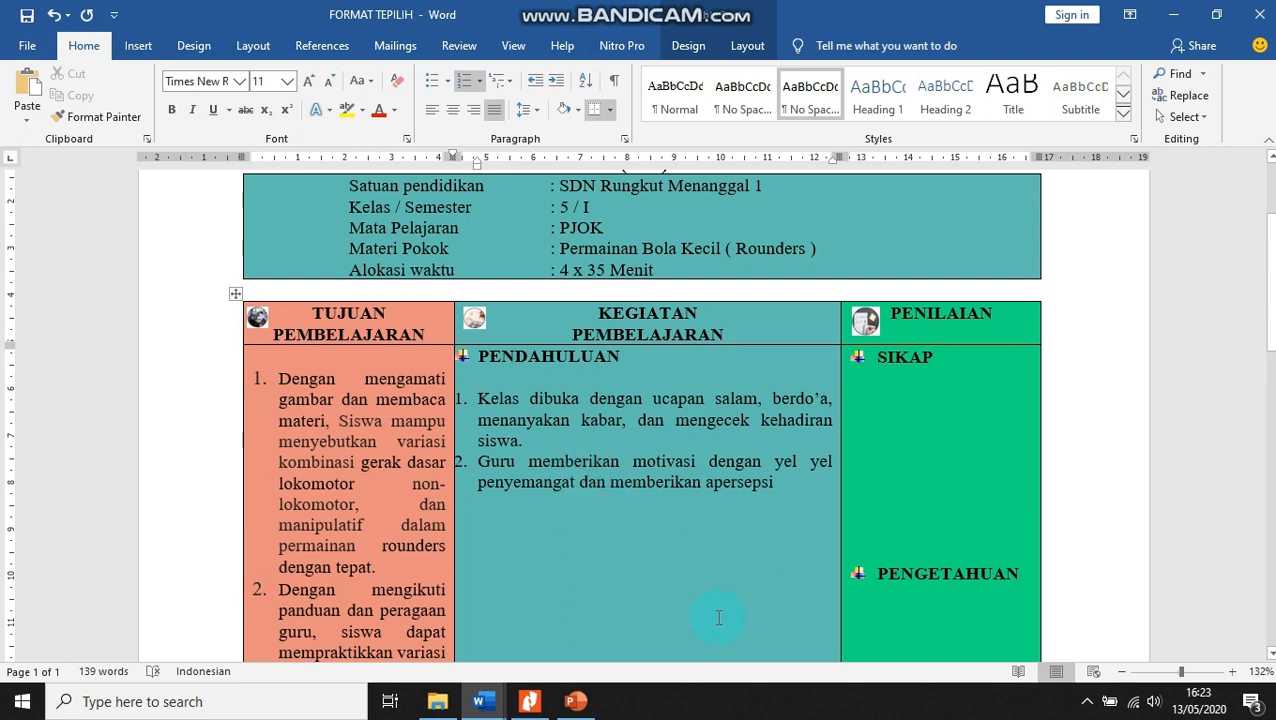
{"action": "left_click", "coordinate": [802, 487]}
{"action": "key", "text": "Return"}
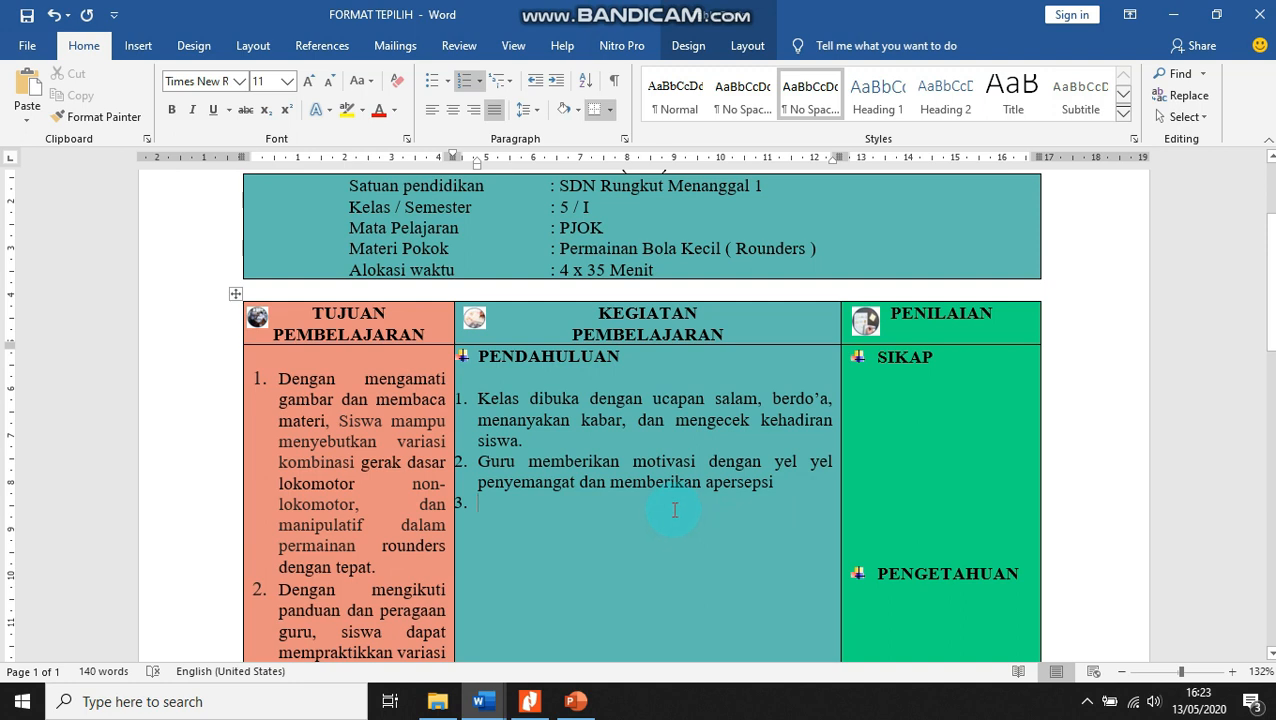
{"action": "scroll", "coordinate": [675, 510], "scroll_direction": "down", "scroll_amount": 3}
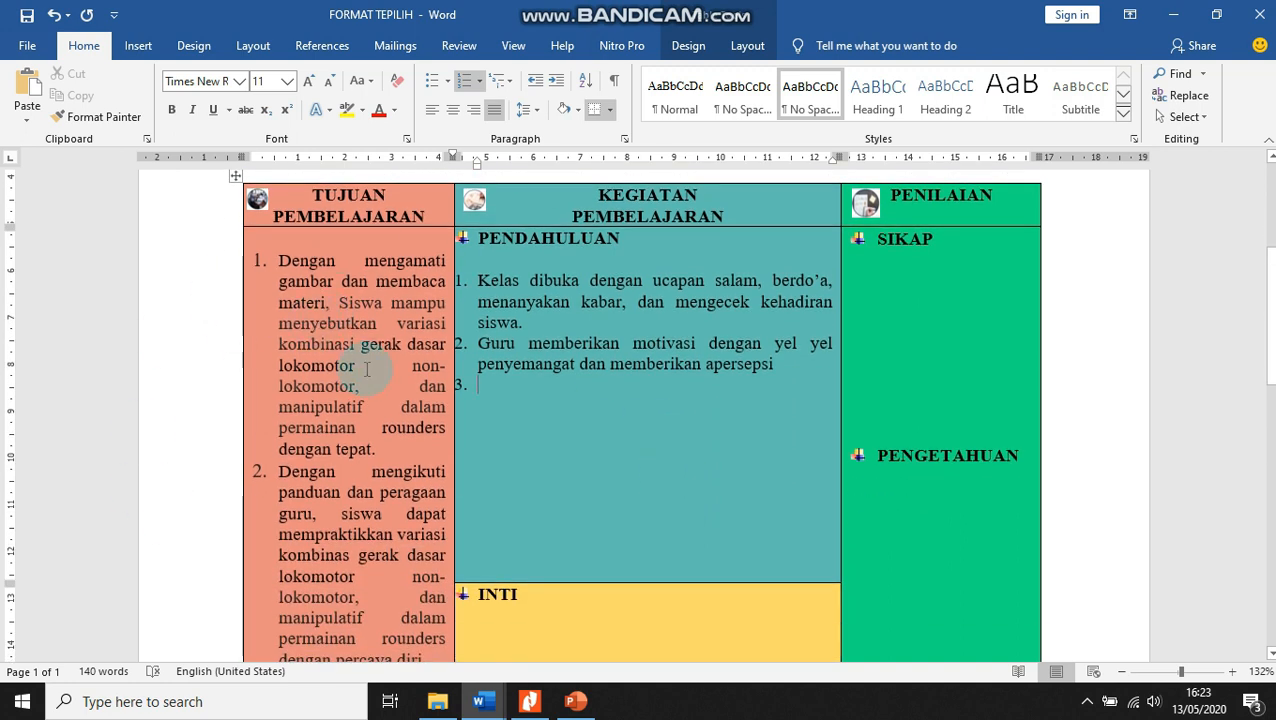
{"action": "scroll", "coordinate": [381, 478], "scroll_direction": "down", "scroll_amount": 1}
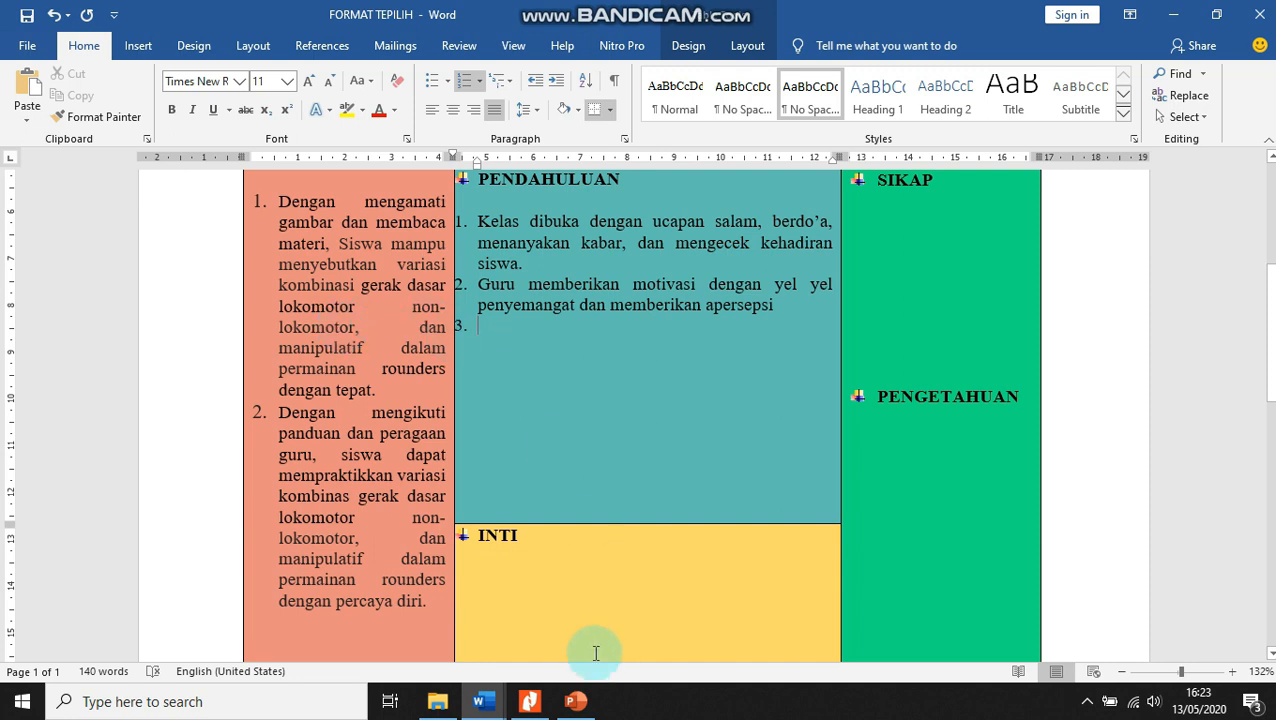
{"action": "mouse_move", "coordinate": [484, 695]}
{"action": "left_click", "coordinate": [490, 615]}
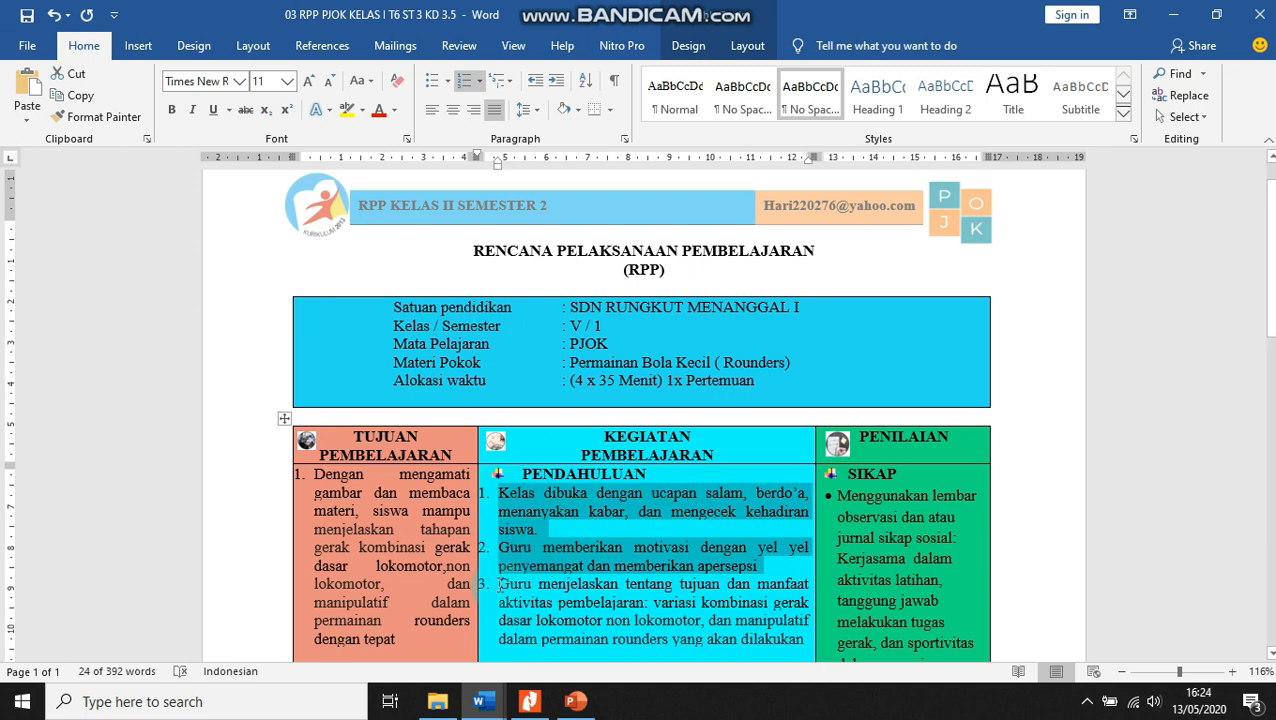
{"action": "left_click", "coordinate": [497, 590]}
{"action": "left_click_drag", "start_coordinate": [497, 590], "coordinate": [810, 638]}
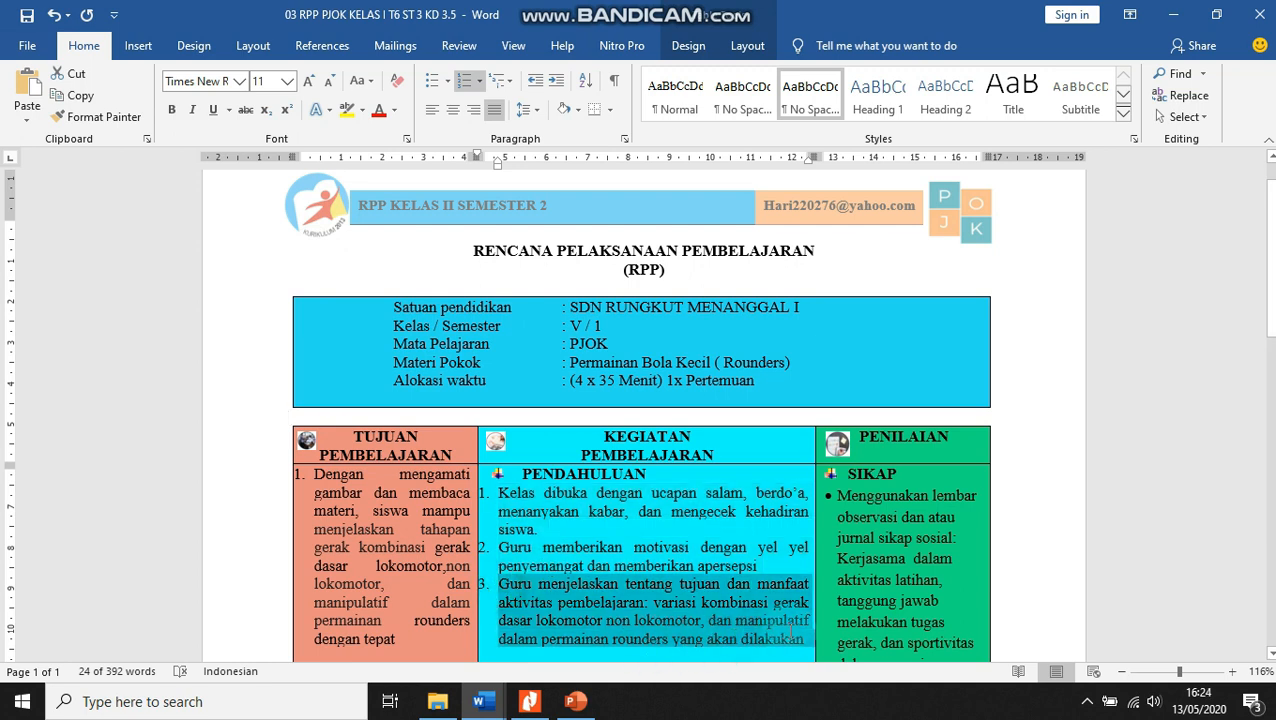
{"action": "left_click", "coordinate": [80, 95]}
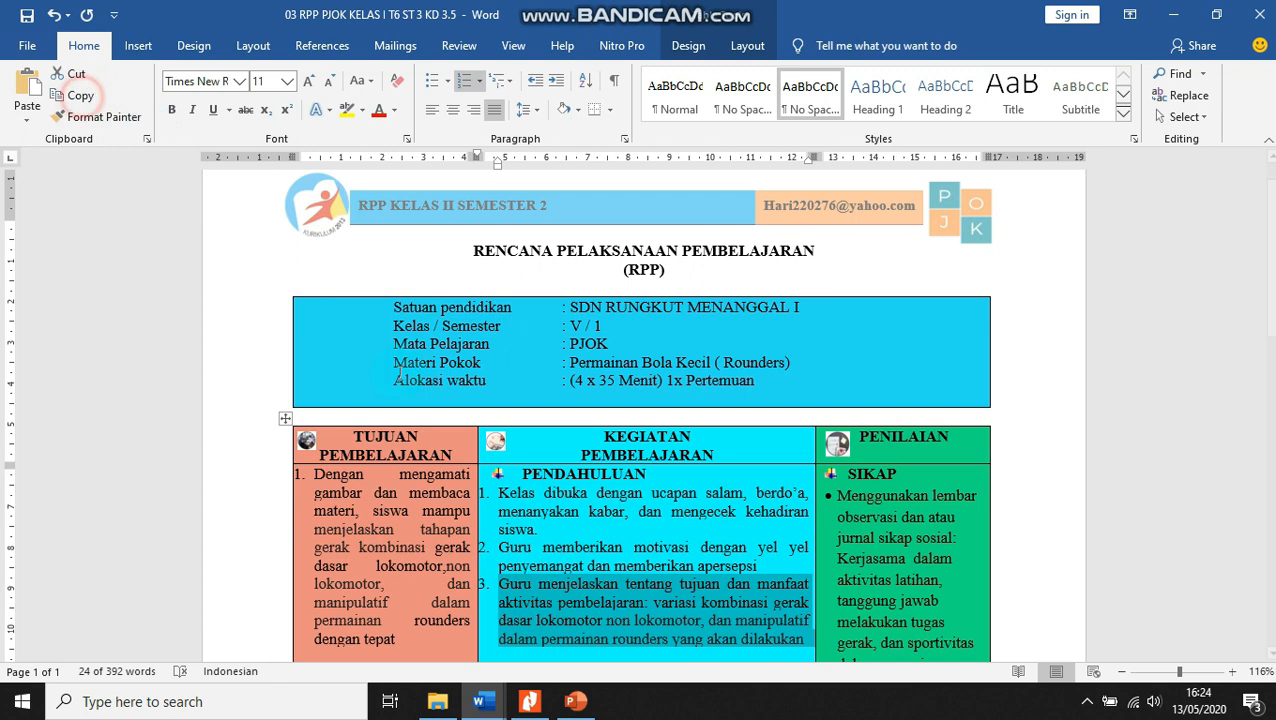
{"action": "mouse_move", "coordinate": [478, 701]}
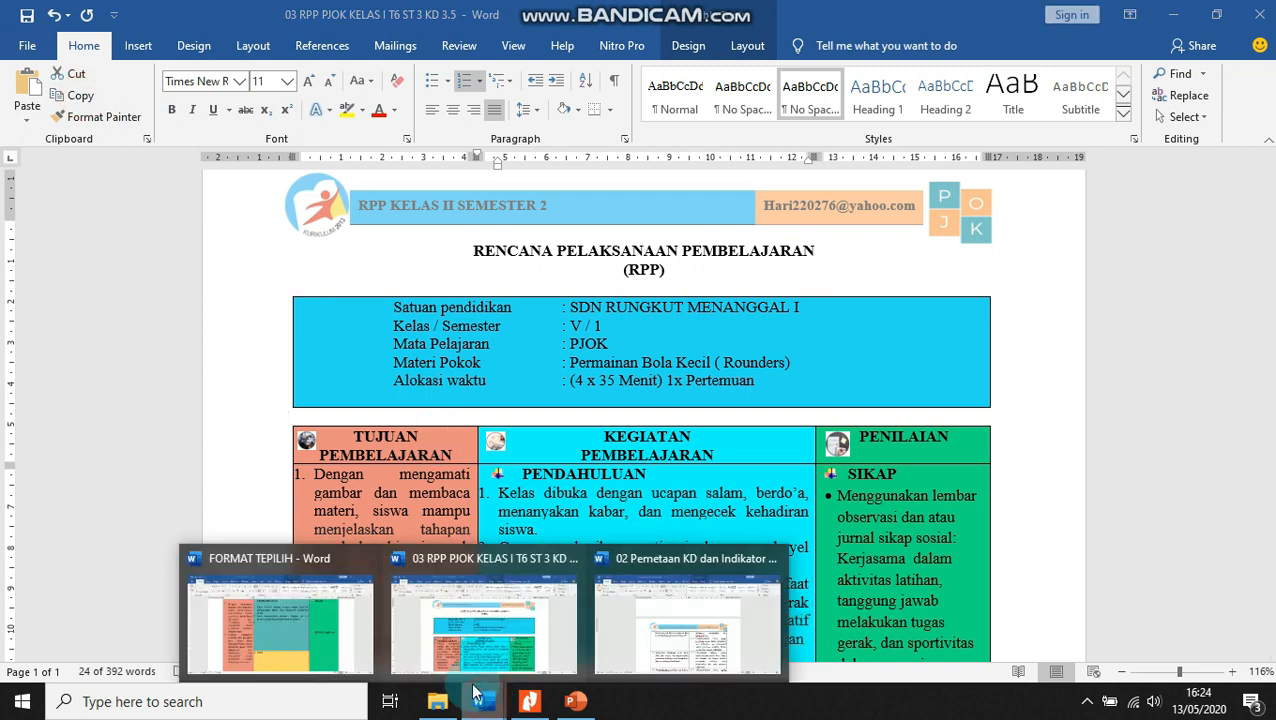
{"action": "left_click", "coordinate": [357, 622]}
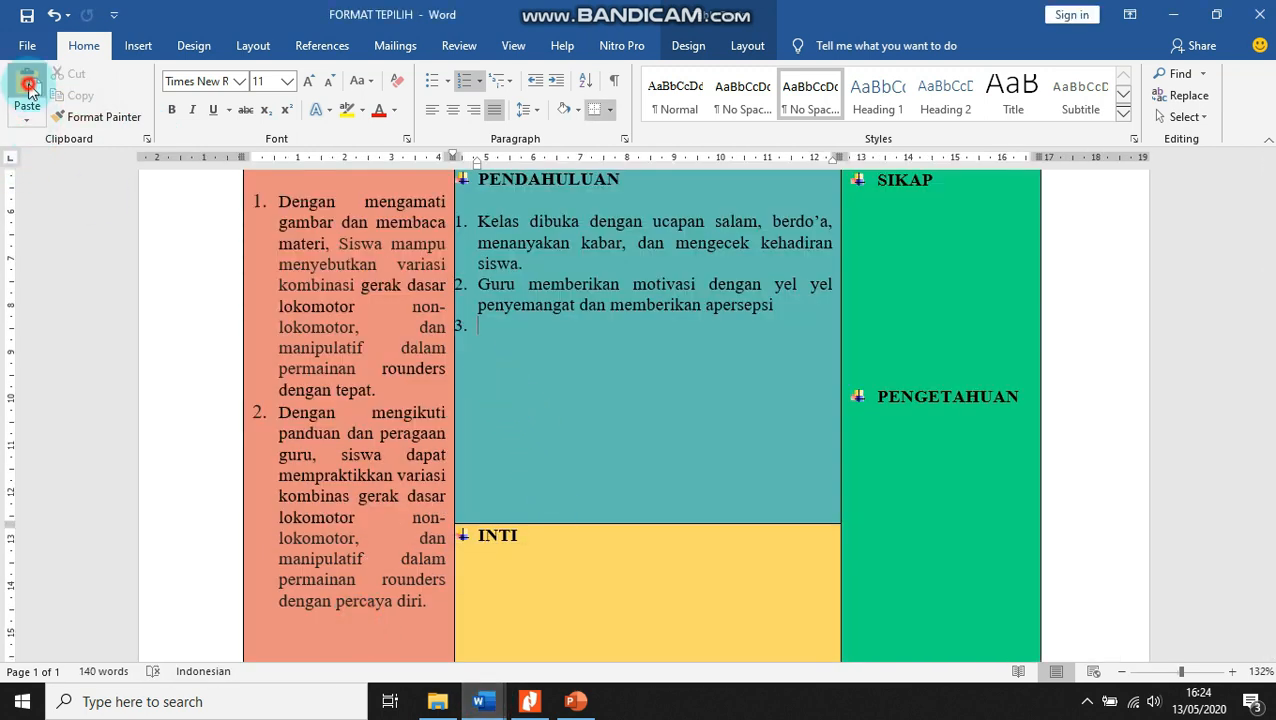
{"action": "left_click", "coordinate": [27, 88]}
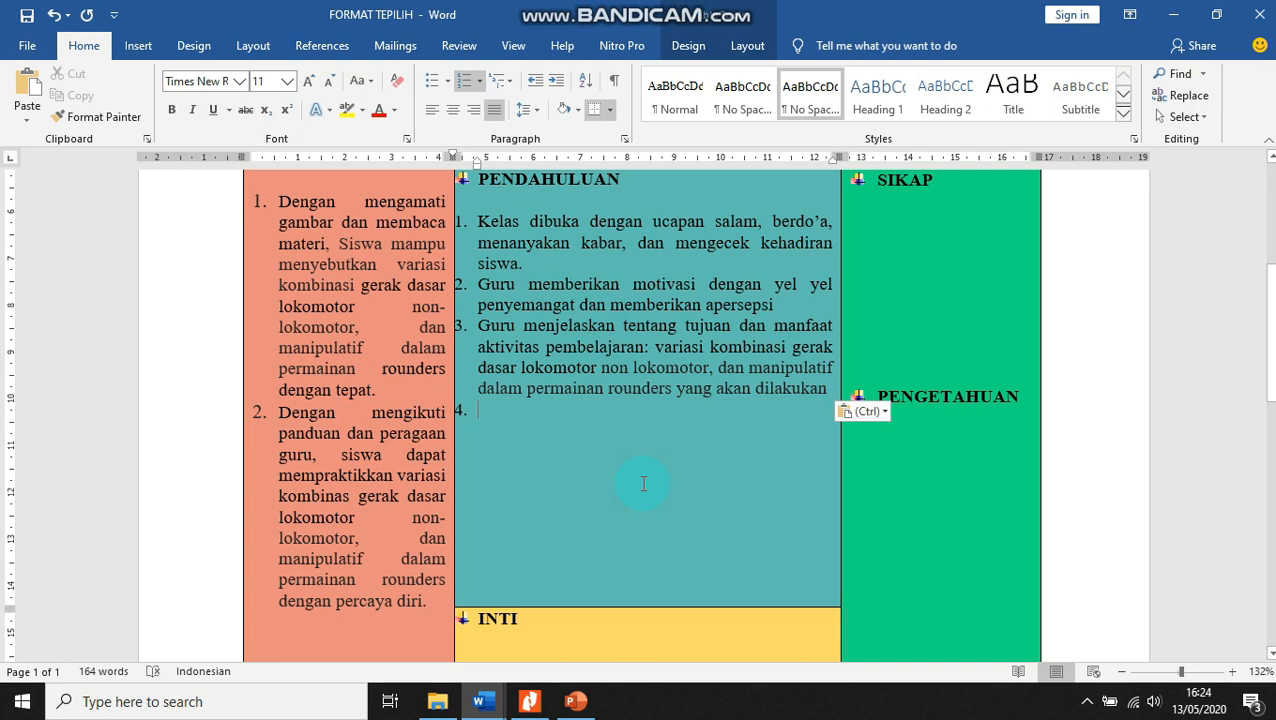
Step: Remove the empty item 4 and the surplus blank lines below the PENDAHULUAN list, keeping one blank line before INTI
{"action": "left_click", "coordinate": [572, 347]}
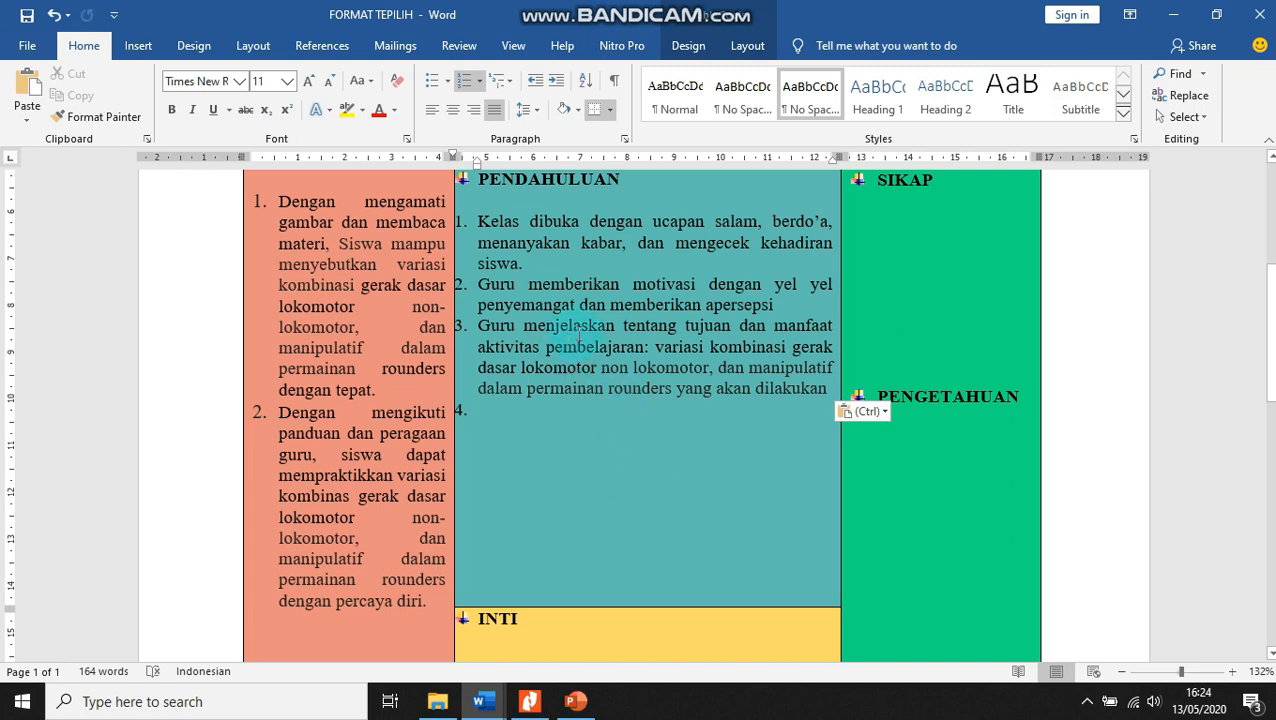
{"action": "left_click", "coordinate": [516, 416]}
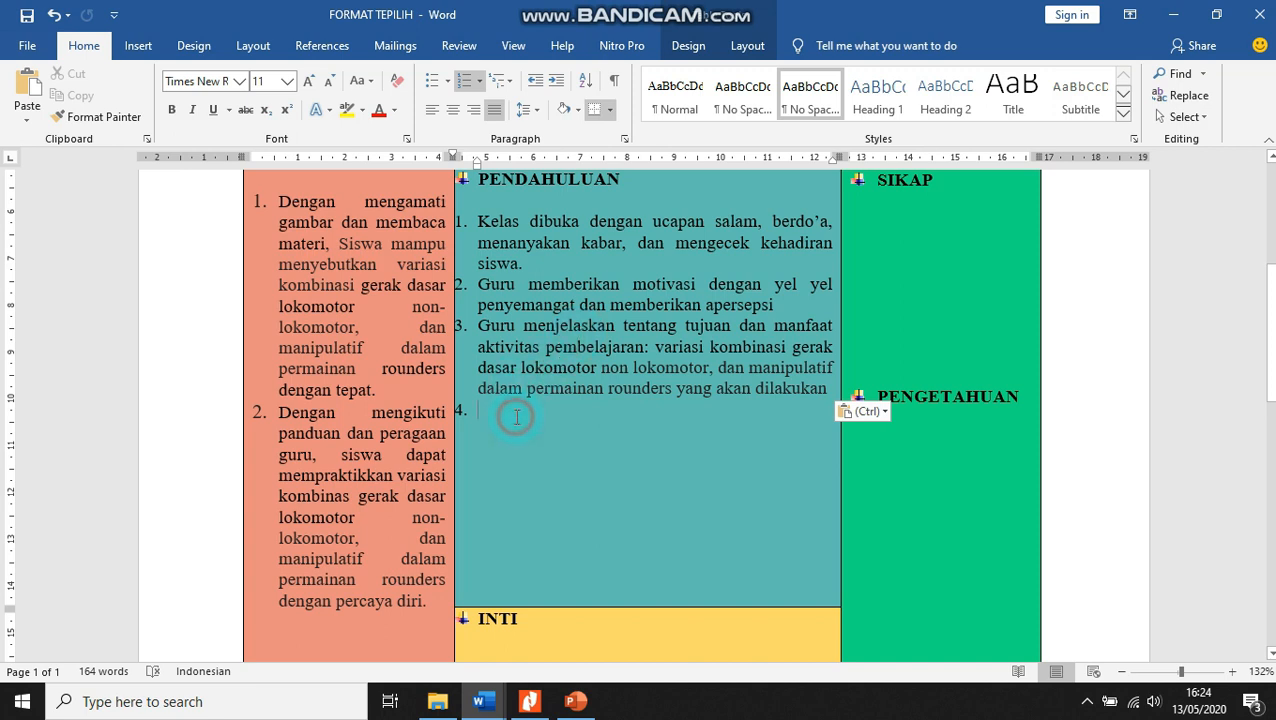
{"action": "key", "text": "BackSpace"}
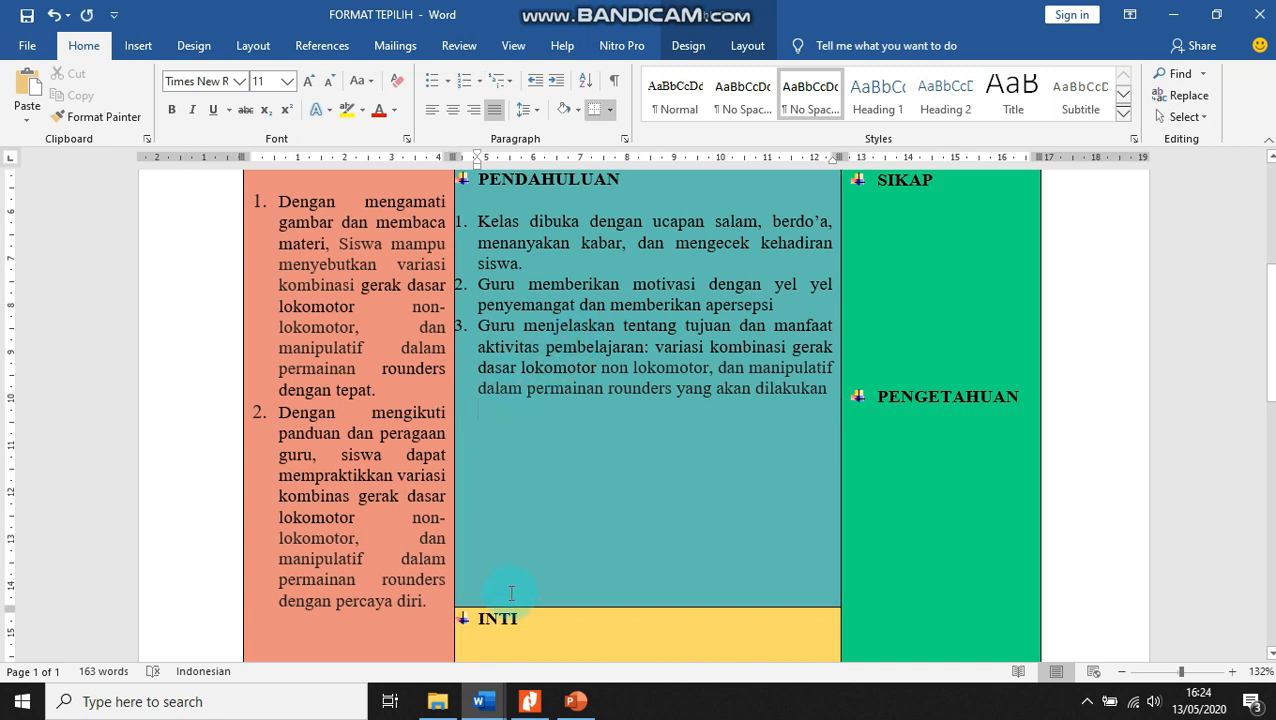
{"action": "key", "text": "BackSpace"}
{"action": "key", "text": "BackSpace"}
{"action": "key", "text": "BackSpace"}
{"action": "key", "text": "BackSpace"}
{"action": "key", "text": "BackSpace"}
{"action": "key", "text": "BackSpace"}
{"action": "key", "text": "BackSpace"}
{"action": "key", "text": "BackSpace"}
{"action": "key", "text": "BackSpace"}
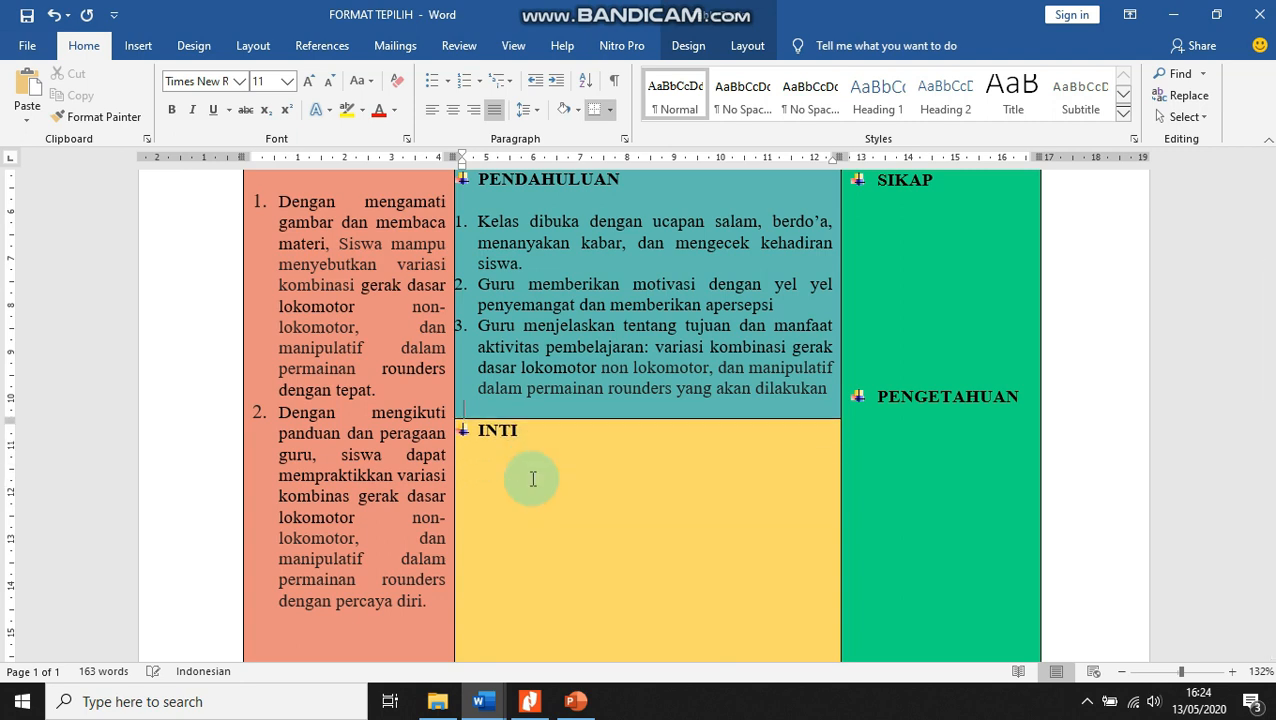
{"action": "key", "text": "BackSpace"}
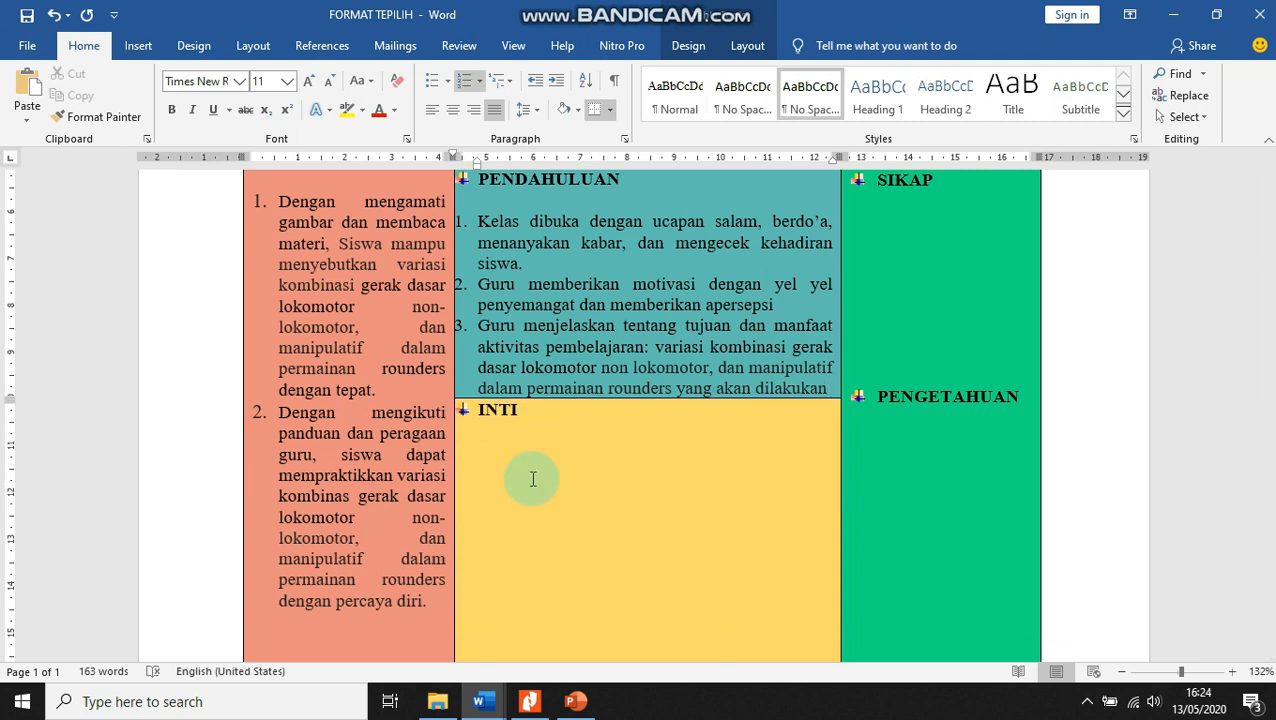
{"action": "key", "text": "Return"}
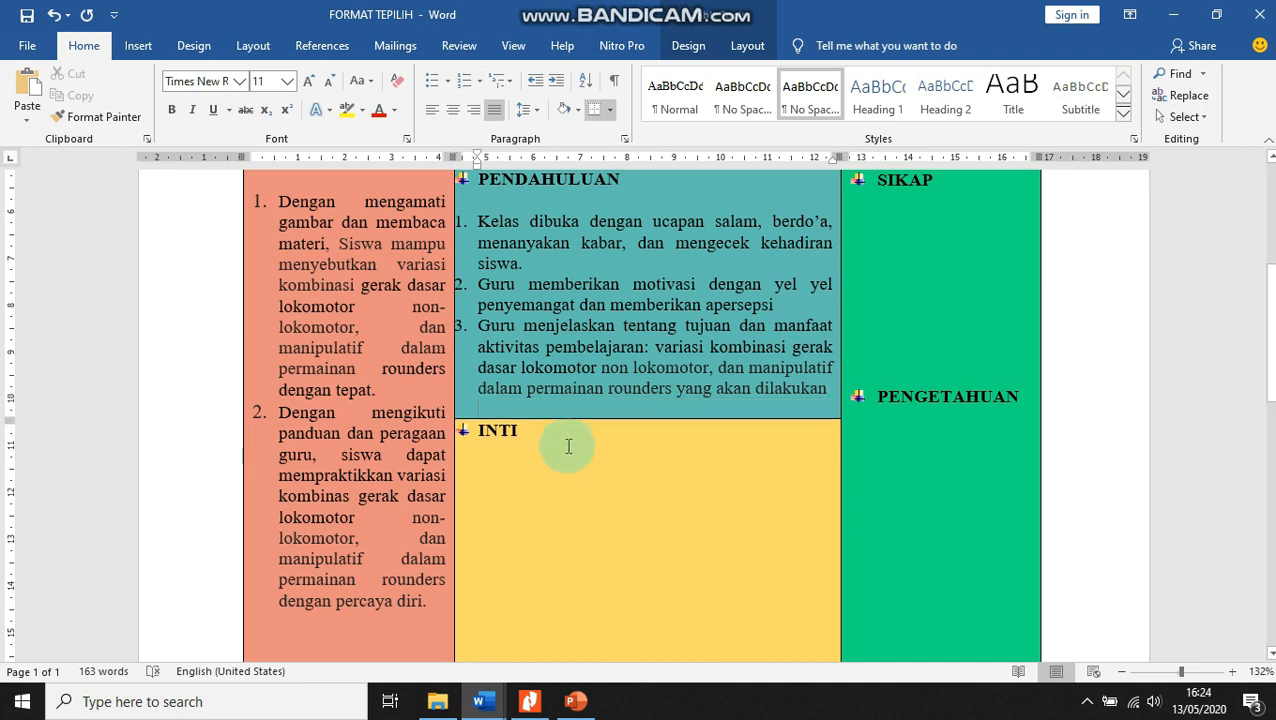
Step: Copy the first INTI activity, "Guru membimbing dan mengajak siswa melakukan pemanasan" through "yang akan dilakukan", from the 03 RPP PJOK document
{"action": "scroll", "coordinate": [566, 450], "scroll_direction": "up", "scroll_amount": 3}
{"action": "scroll", "coordinate": [568, 446], "scroll_direction": "down", "scroll_amount": 12}
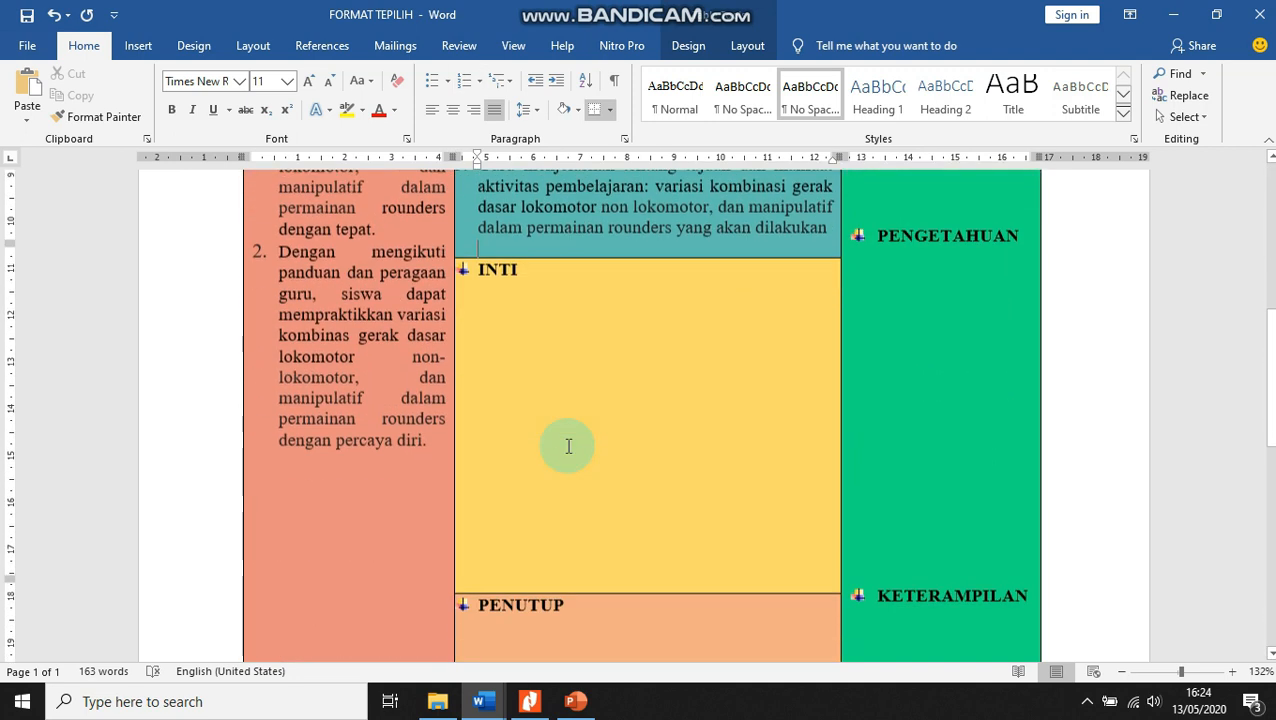
{"action": "scroll", "coordinate": [568, 446], "scroll_direction": "up", "scroll_amount": 4}
{"action": "scroll", "coordinate": [568, 446], "scroll_direction": "up", "scroll_amount": 4}
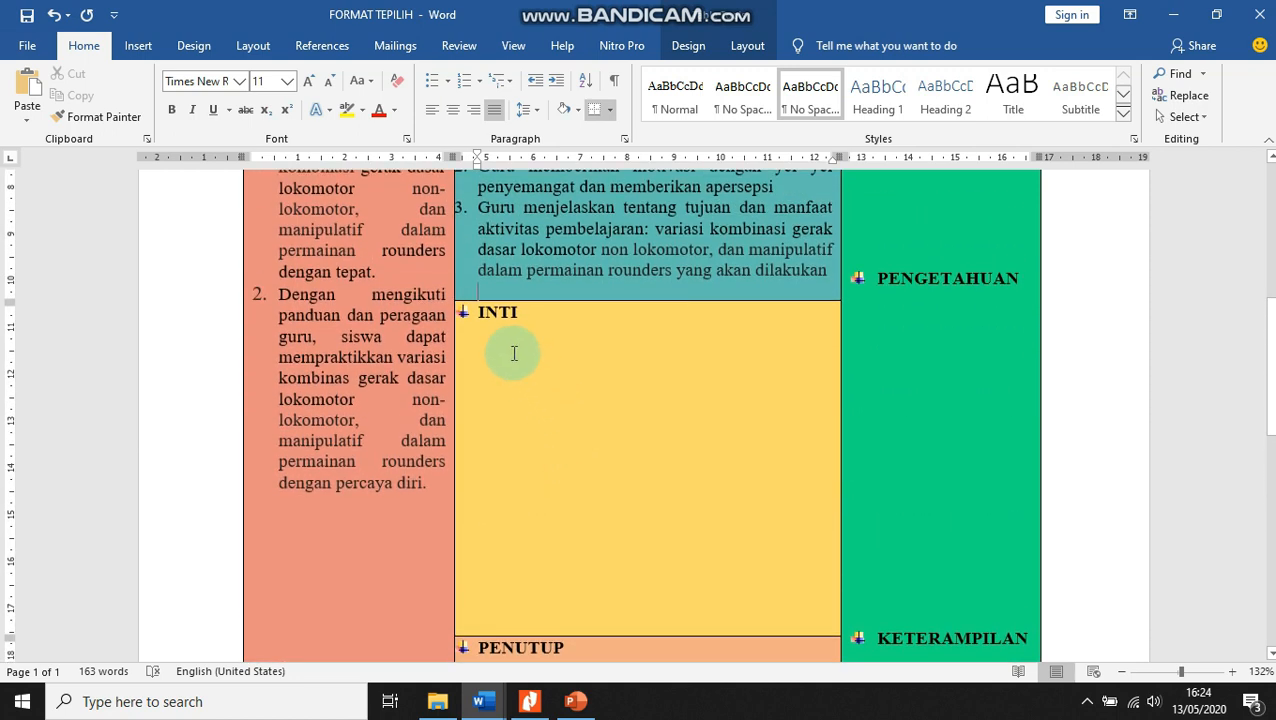
{"action": "left_click", "coordinate": [537, 324]}
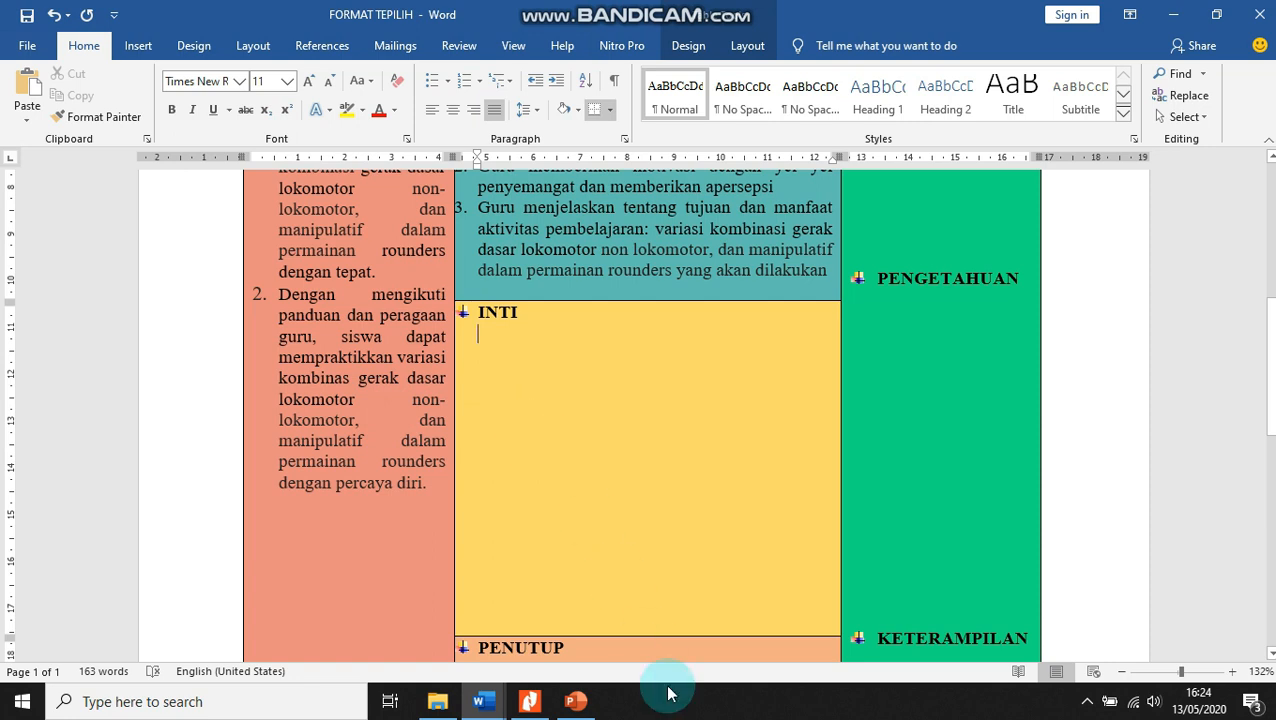
{"action": "left_click", "coordinate": [486, 697]}
{"action": "left_click", "coordinate": [510, 677]}
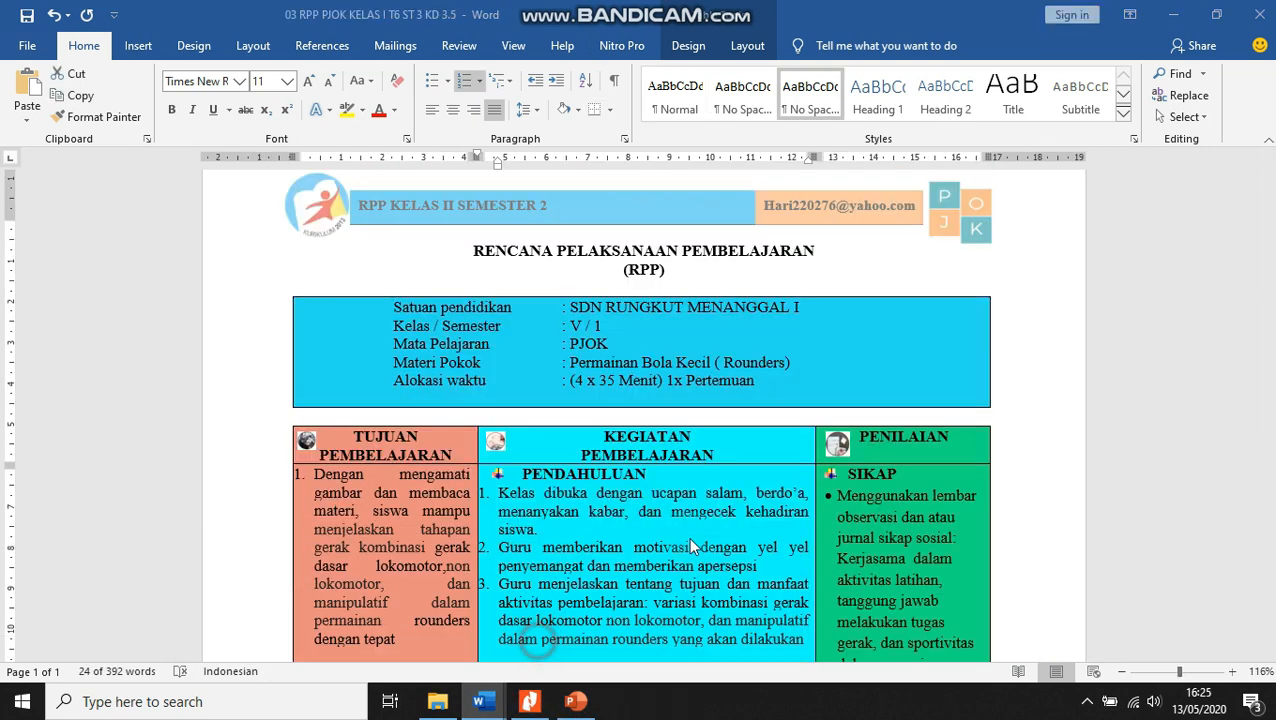
{"action": "scroll", "coordinate": [686, 485], "scroll_direction": "down", "scroll_amount": 5}
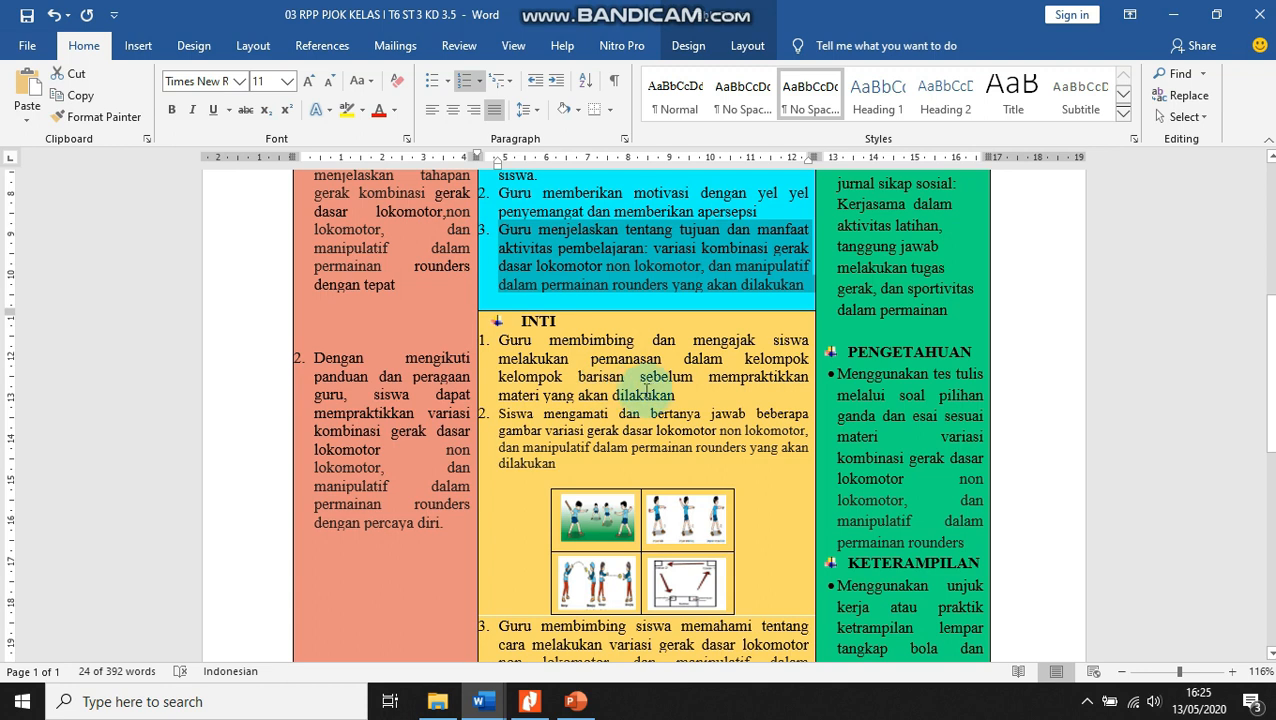
{"action": "left_click_drag", "start_coordinate": [498, 340], "coordinate": [676, 395]}
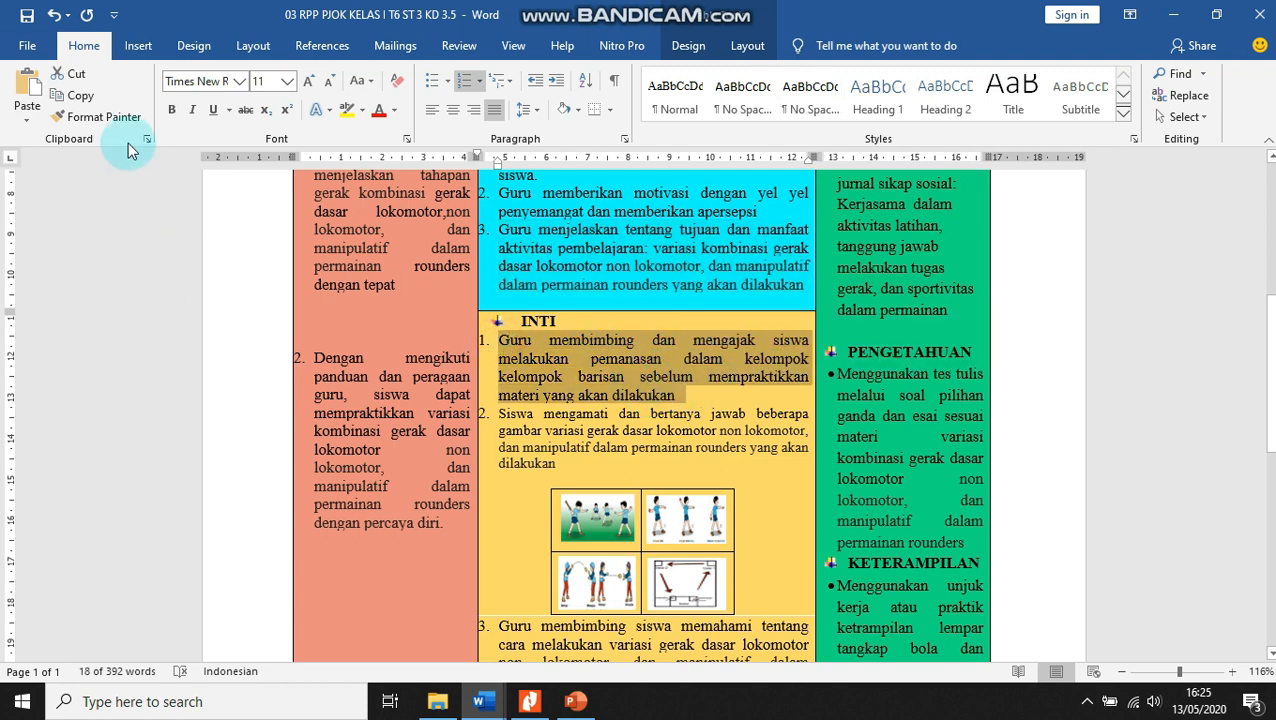
{"action": "left_click", "coordinate": [78, 95]}
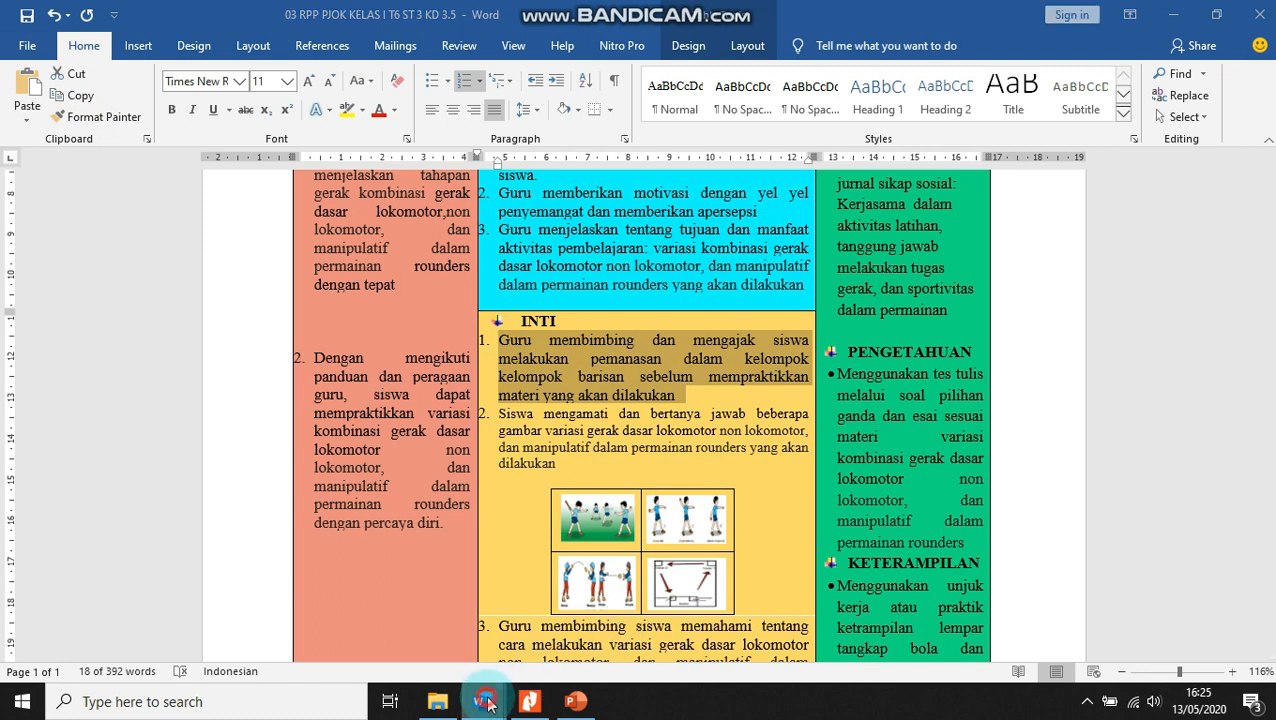
Step: Paste the copied activity into the INTI section of FORMAT TEPILIH and delete the blank line between it and the heading
{"action": "mouse_move", "coordinate": [482, 700]}
{"action": "left_click", "coordinate": [350, 656]}
{"action": "left_click", "coordinate": [513, 376]}
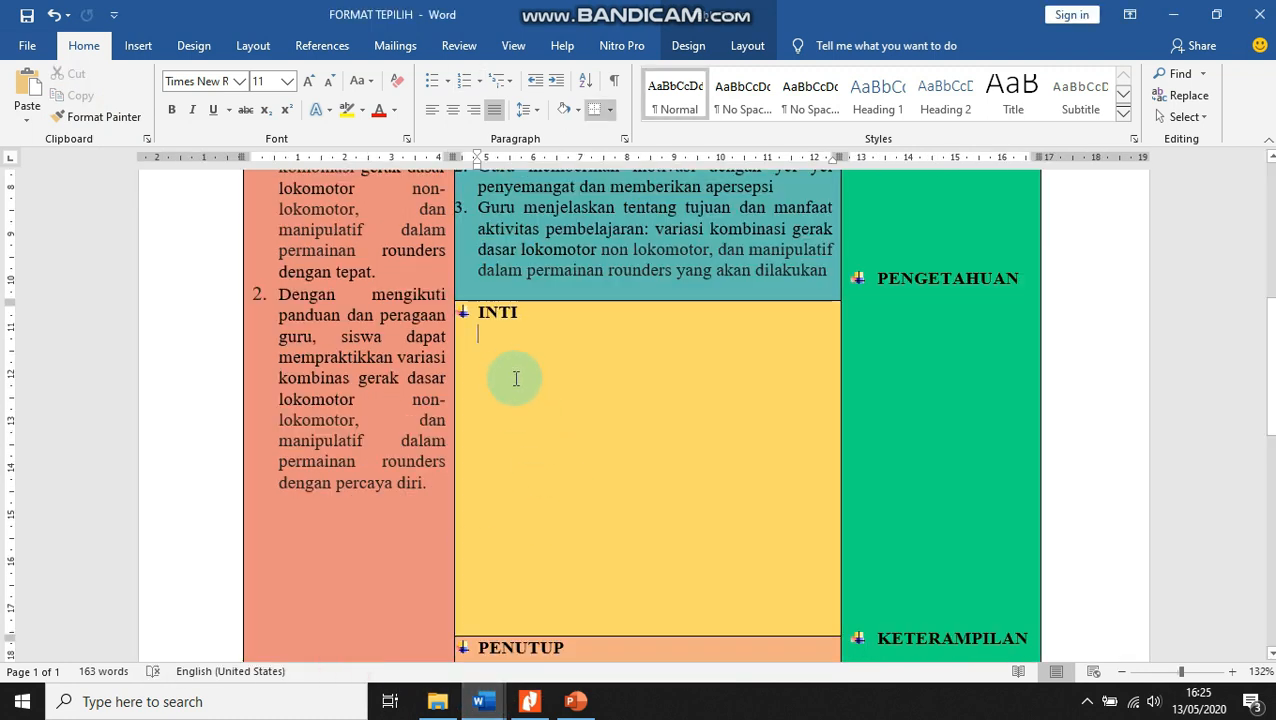
{"action": "key", "text": "Return"}
{"action": "left_click", "coordinate": [28, 88]}
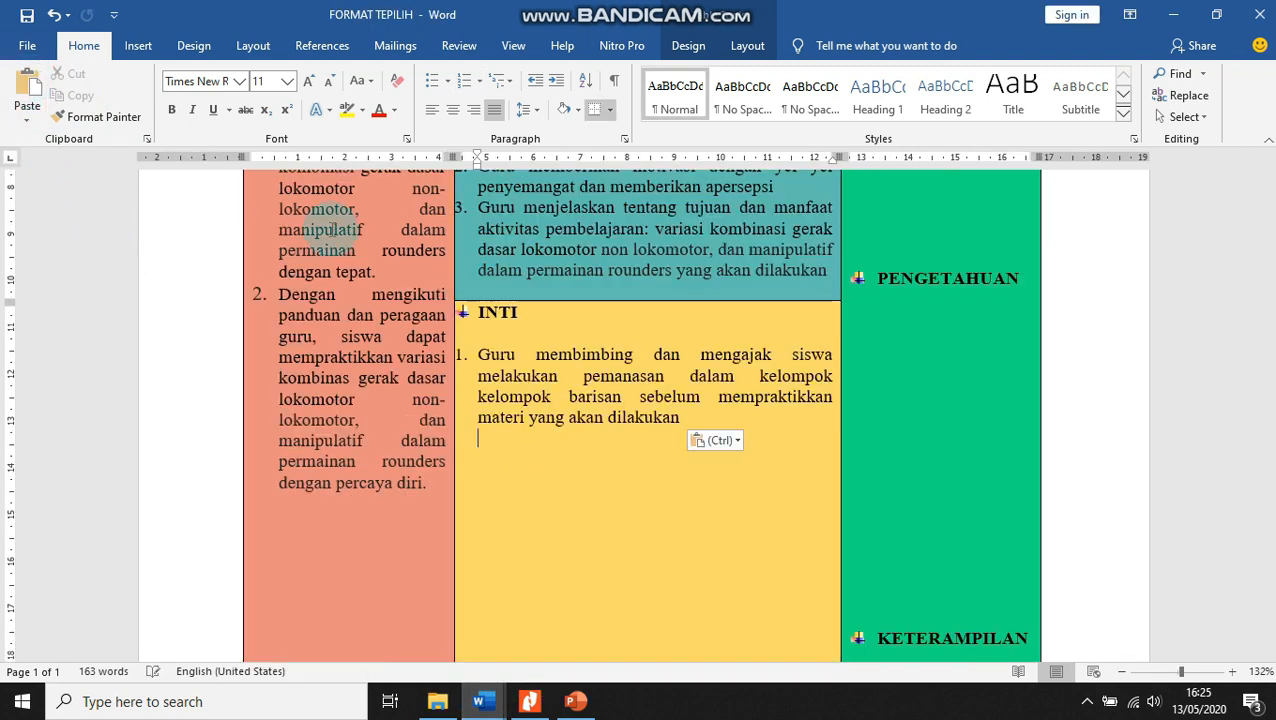
{"action": "left_click", "coordinate": [498, 334]}
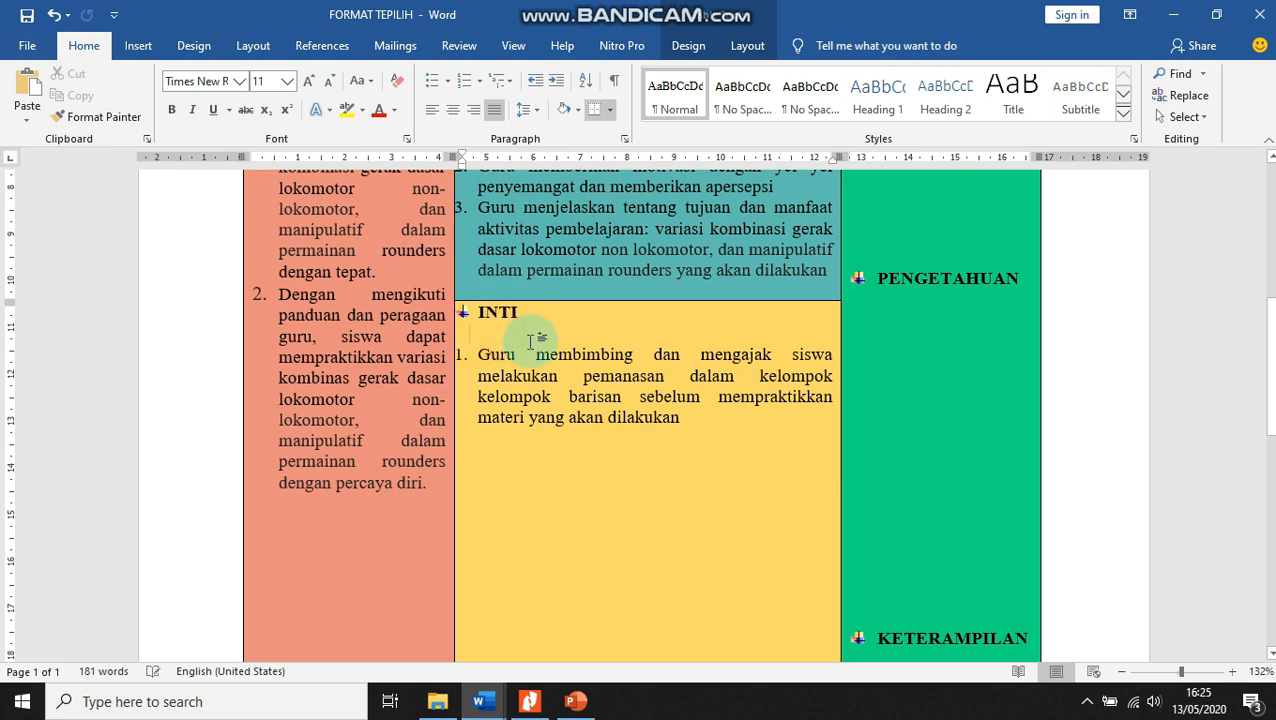
{"action": "key", "text": "Delete"}
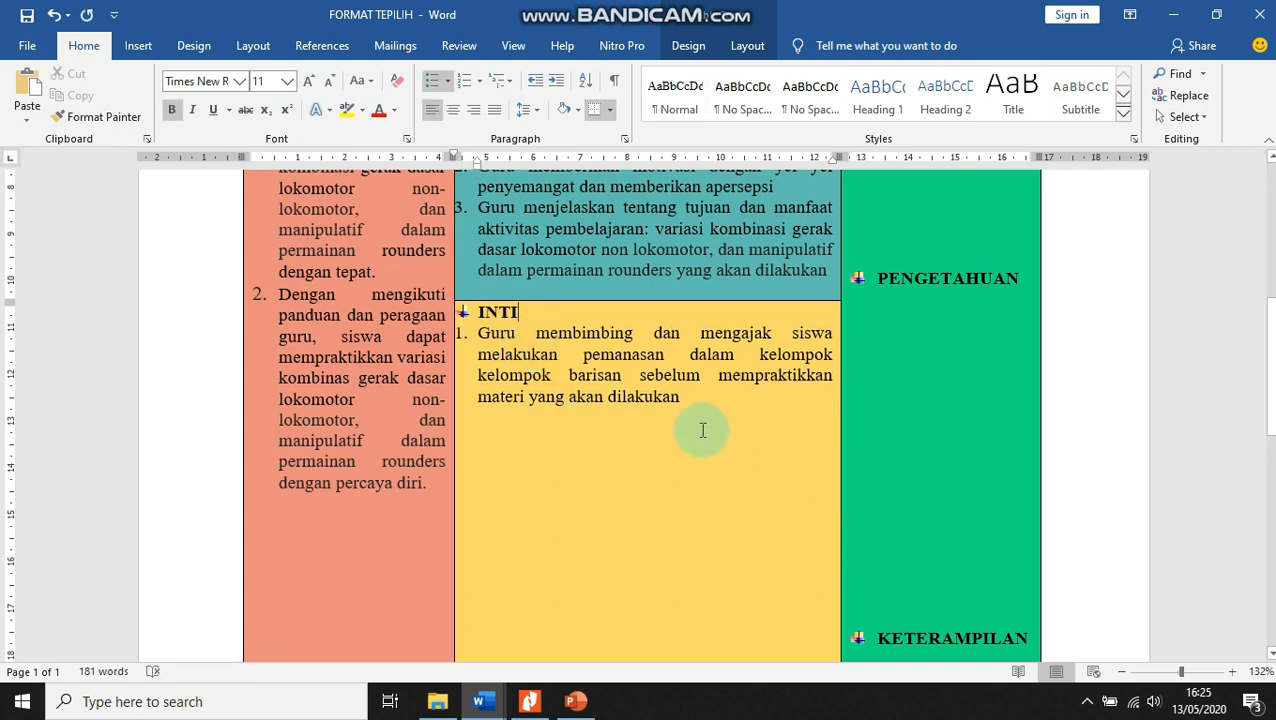
Step: Copy the second INTI activity from the 03 RPP PJOK document into FORMAT TEPILIH as item 2, removing the surplus number below it
{"action": "left_click", "coordinate": [680, 398]}
{"action": "key", "text": "Return"}
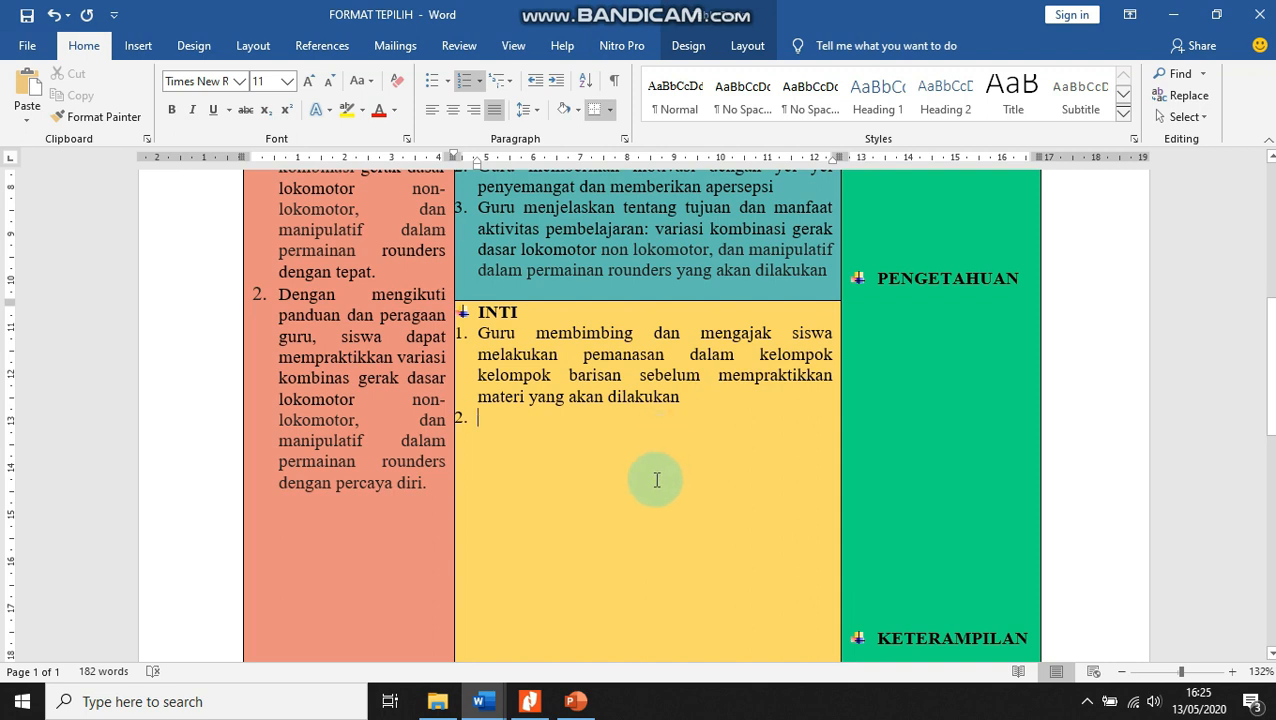
{"action": "left_click", "coordinate": [480, 701]}
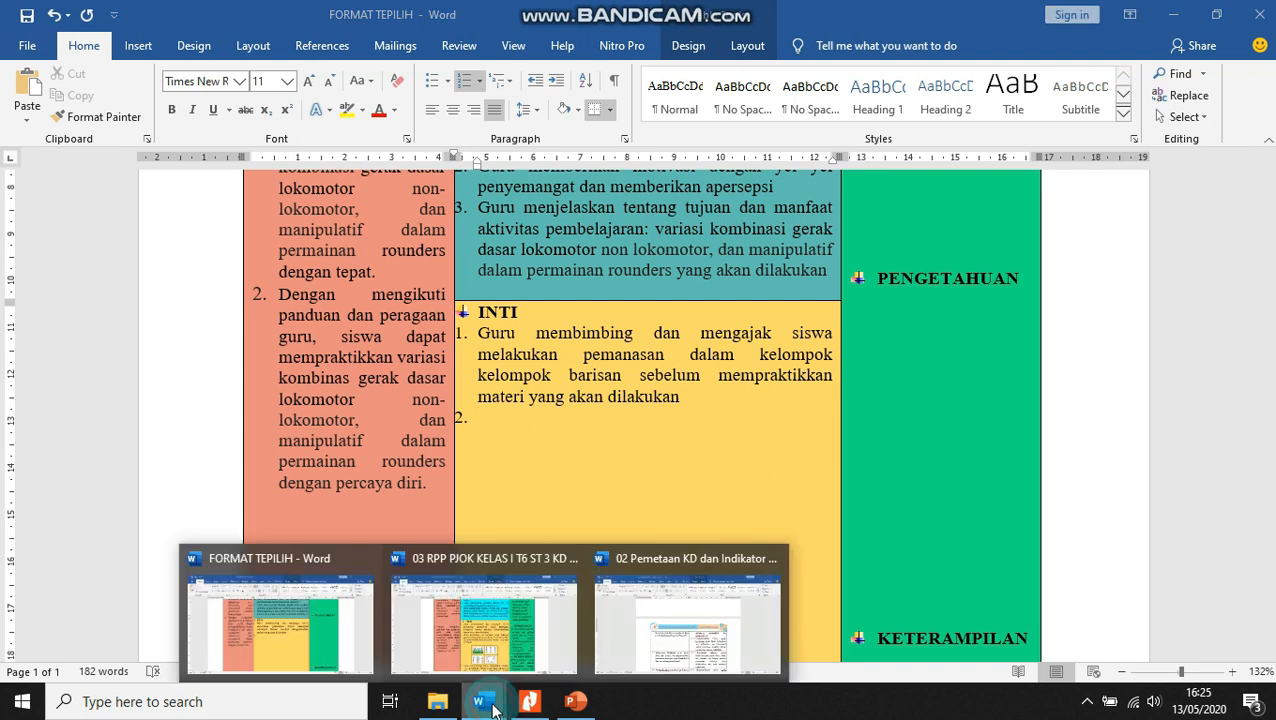
{"action": "left_click", "coordinate": [510, 655]}
{"action": "left_click_drag", "start_coordinate": [502, 416], "coordinate": [575, 467]}
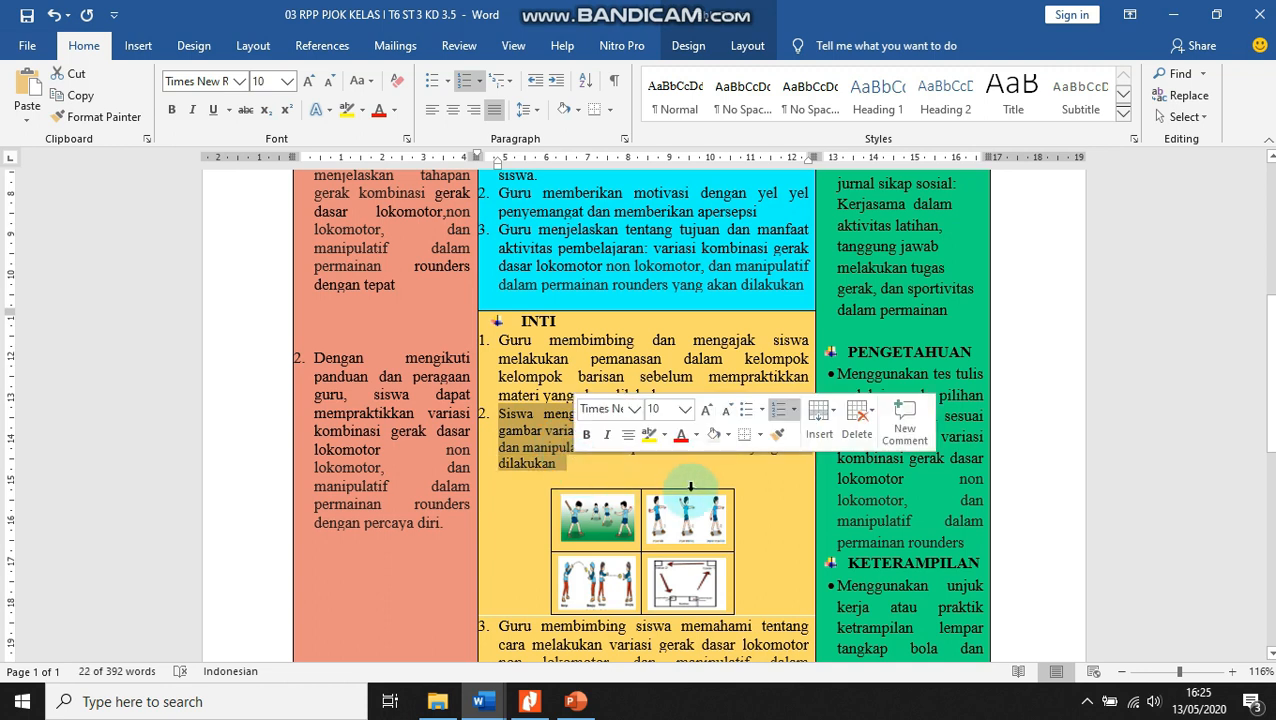
{"action": "left_click", "coordinate": [78, 96]}
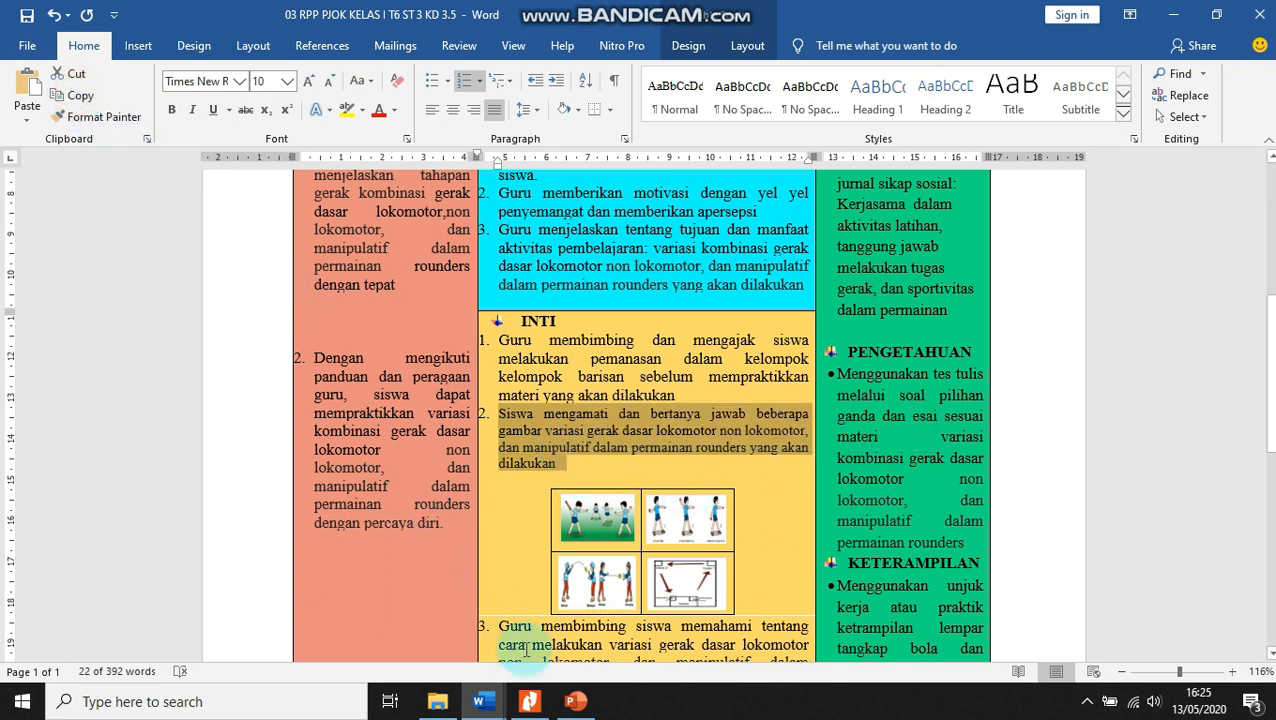
{"action": "left_click", "coordinate": [481, 703]}
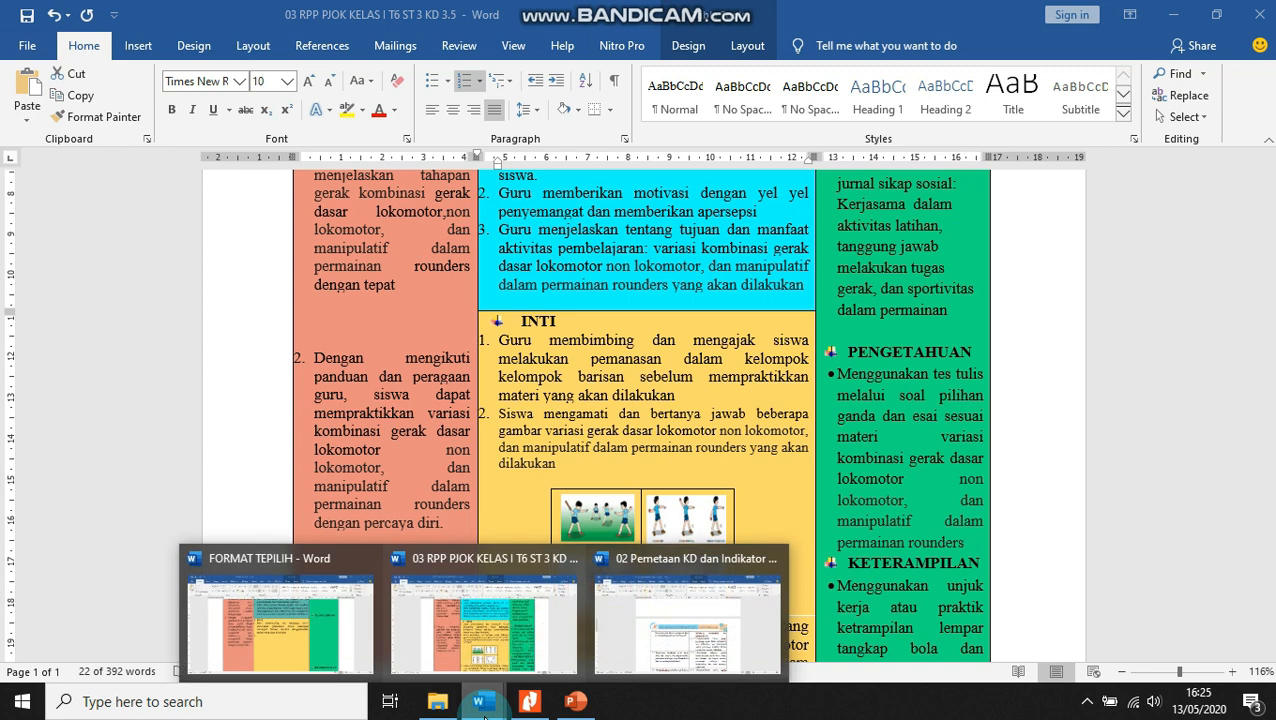
{"action": "left_click", "coordinate": [330, 638]}
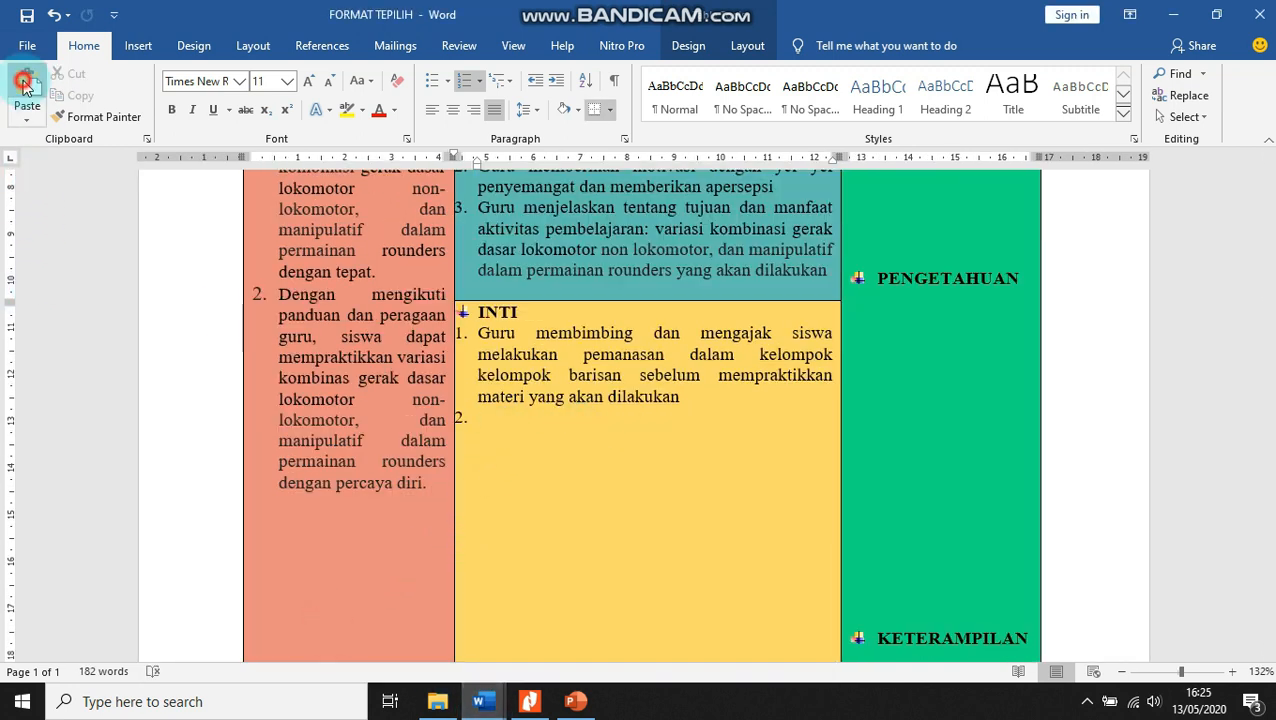
{"action": "left_click", "coordinate": [27, 90]}
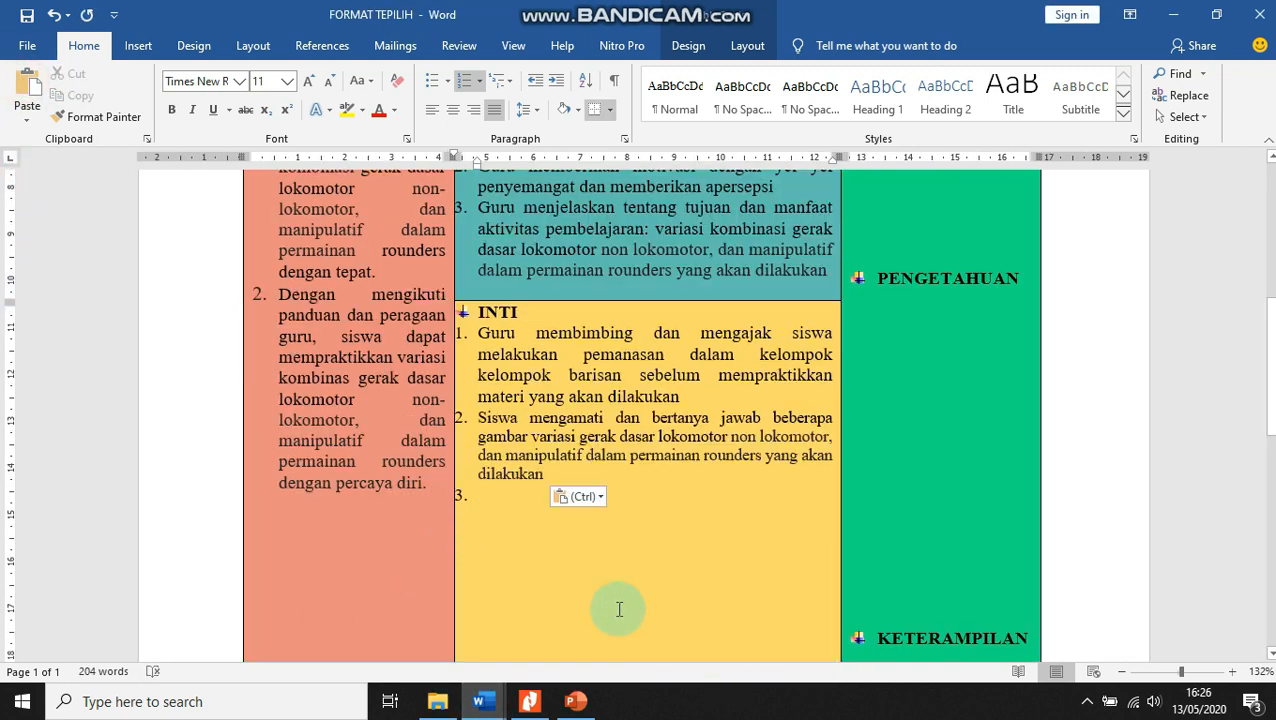
{"action": "key", "text": "BackSpace"}
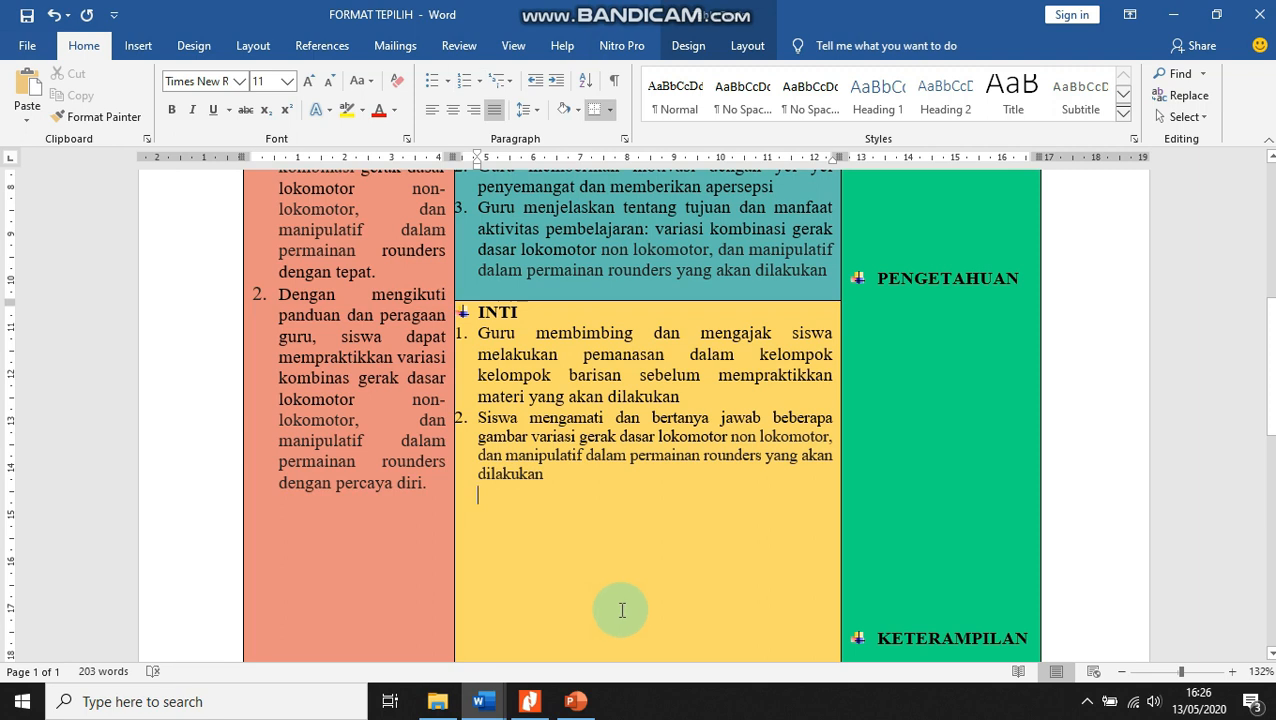
Step: Copy the four-picture table from the INTI section of the 03 RPP PJOK document and paste it below item 2 in FORMAT TEPILIH
{"action": "scroll", "coordinate": [641, 572], "scroll_direction": "down", "scroll_amount": 3}
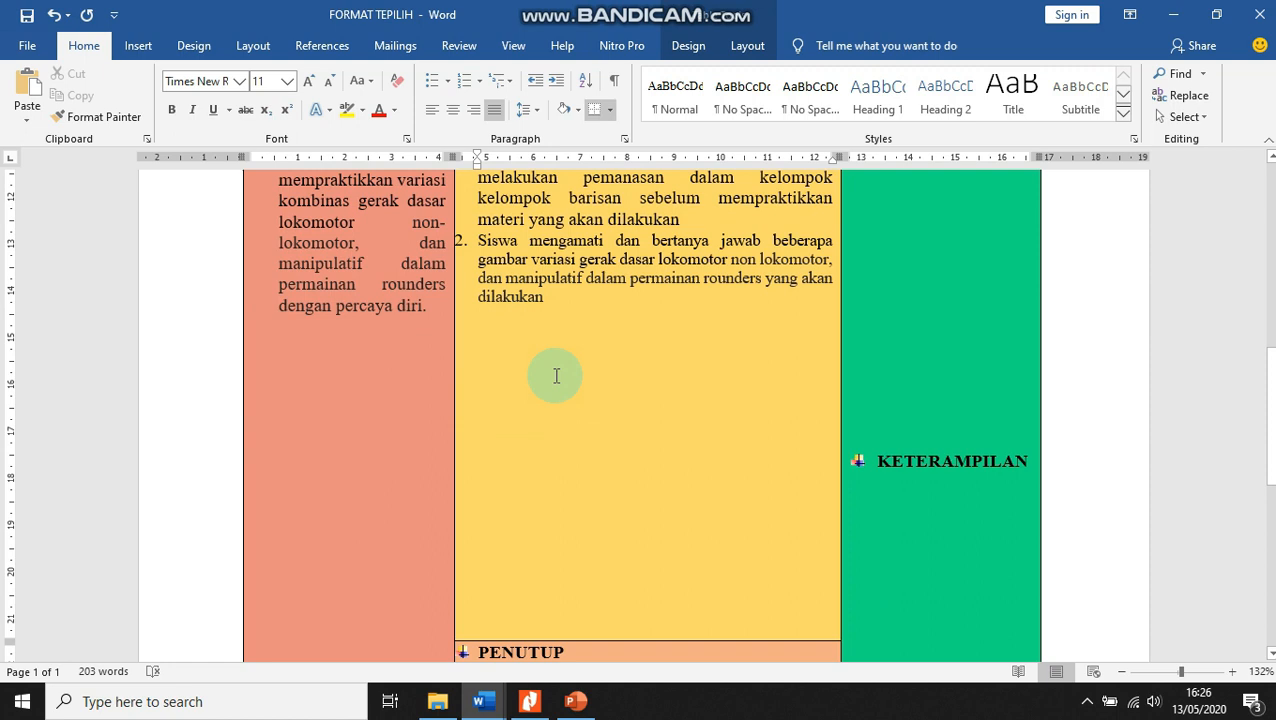
{"action": "mouse_move", "coordinate": [490, 703]}
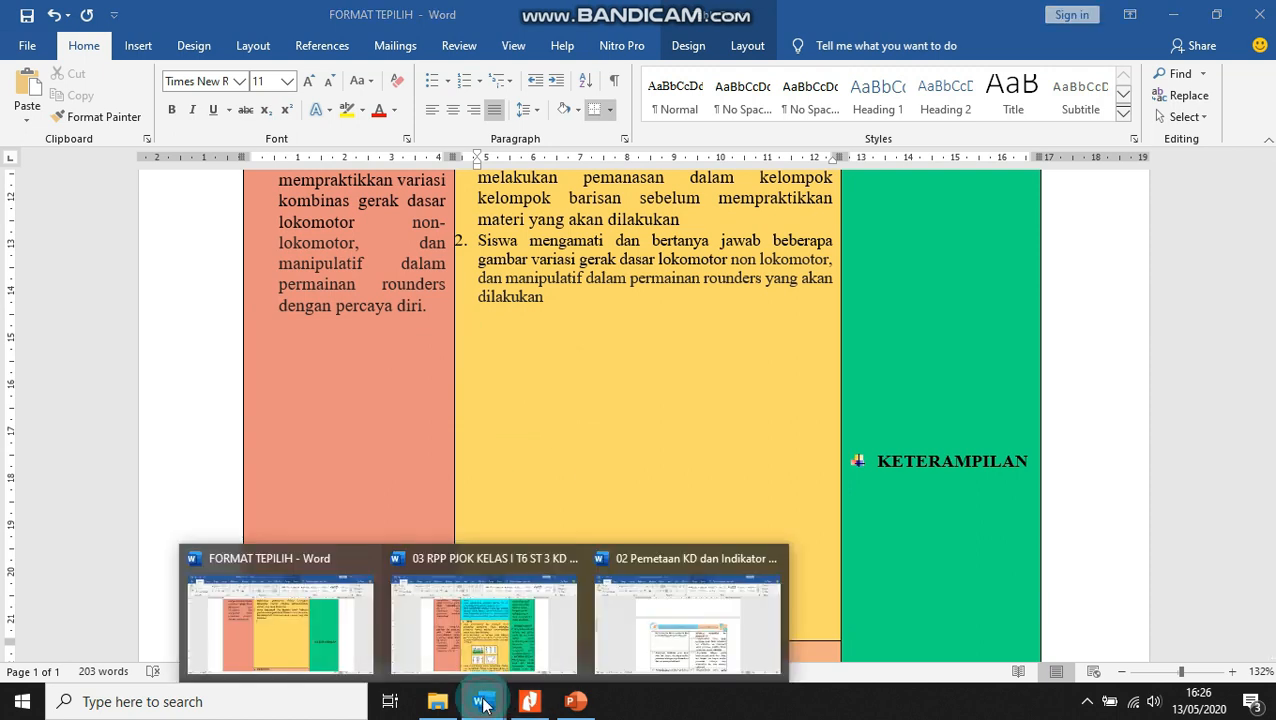
{"action": "left_click", "coordinate": [488, 648]}
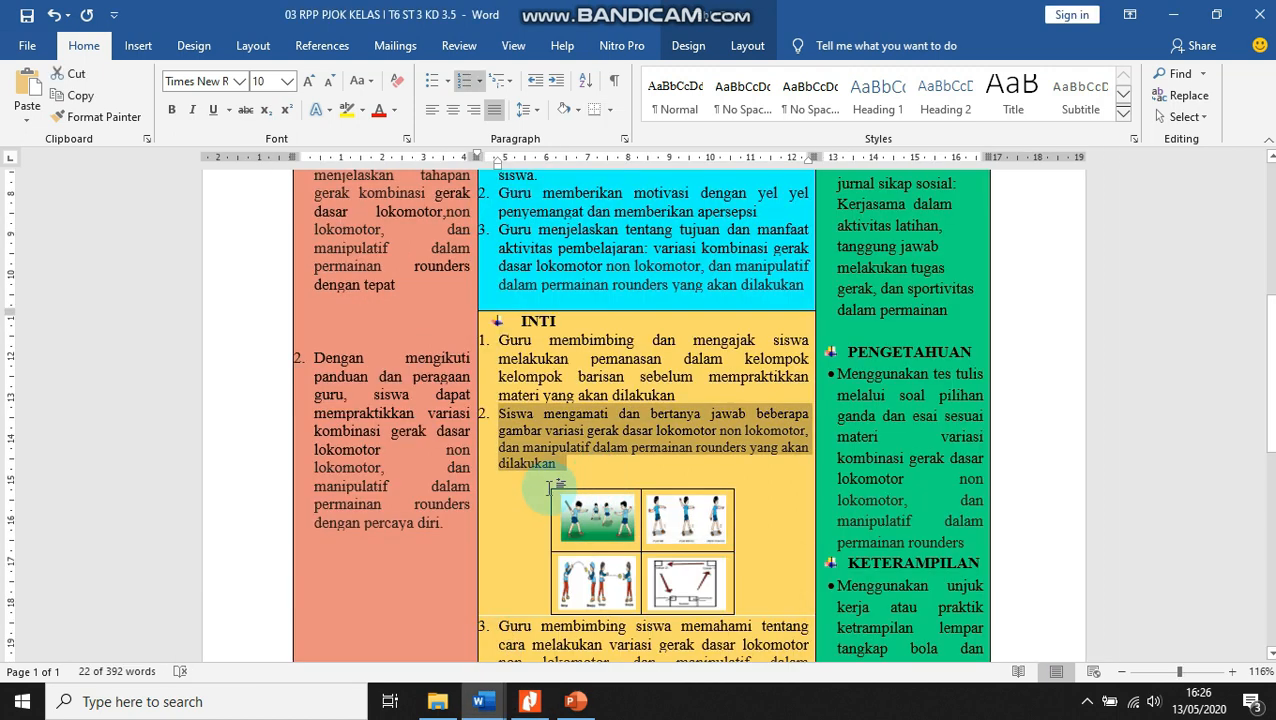
{"action": "left_click", "coordinate": [558, 496]}
{"action": "left_click", "coordinate": [775, 558]}
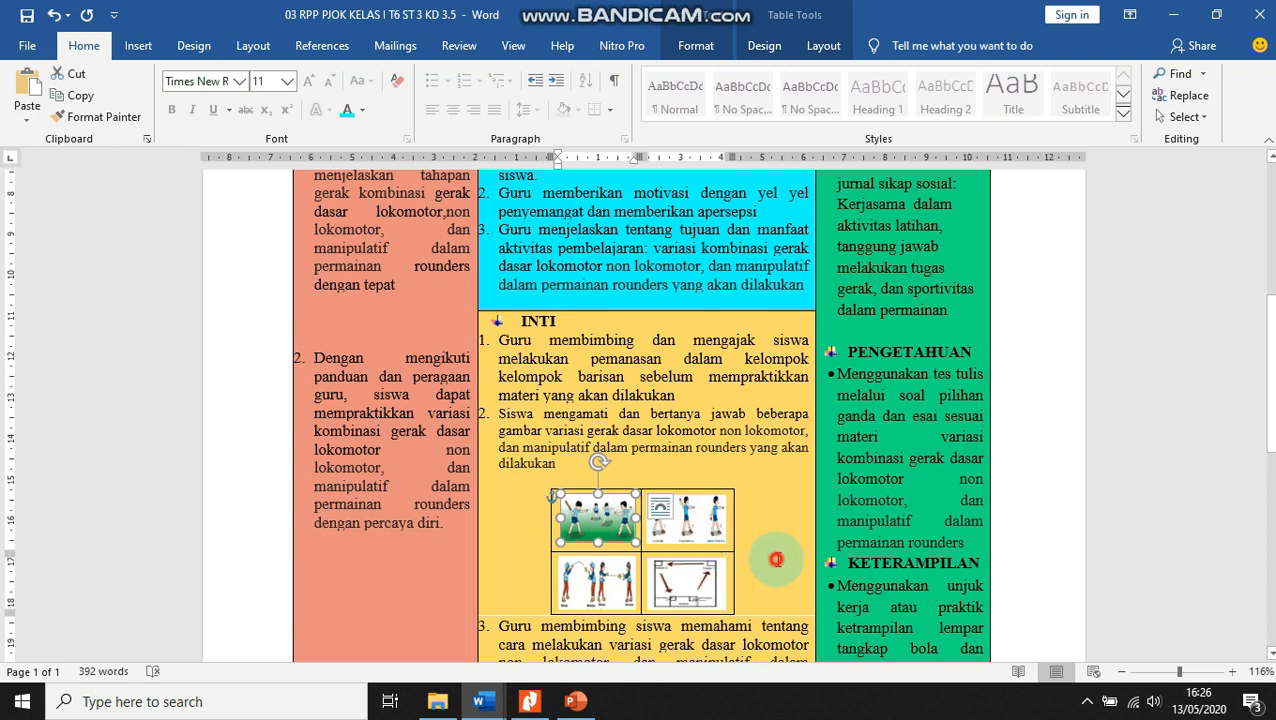
{"action": "left_click", "coordinate": [544, 482]}
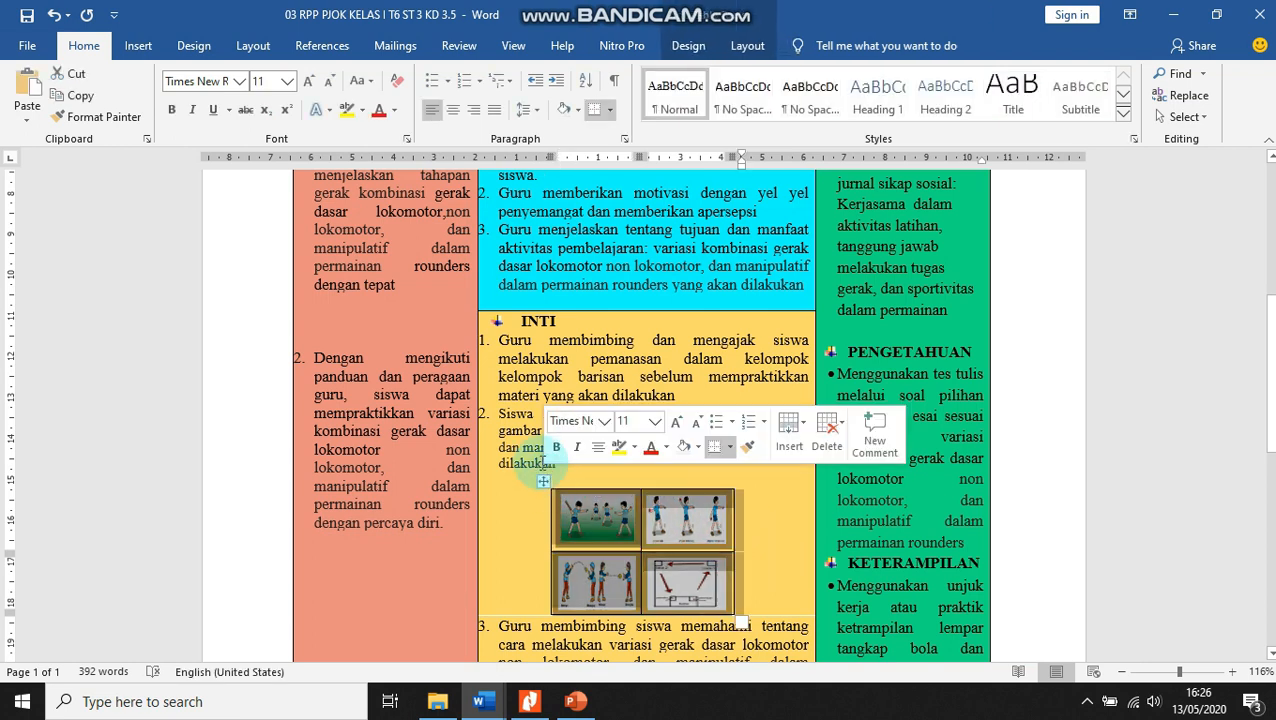
{"action": "left_click", "coordinate": [80, 97]}
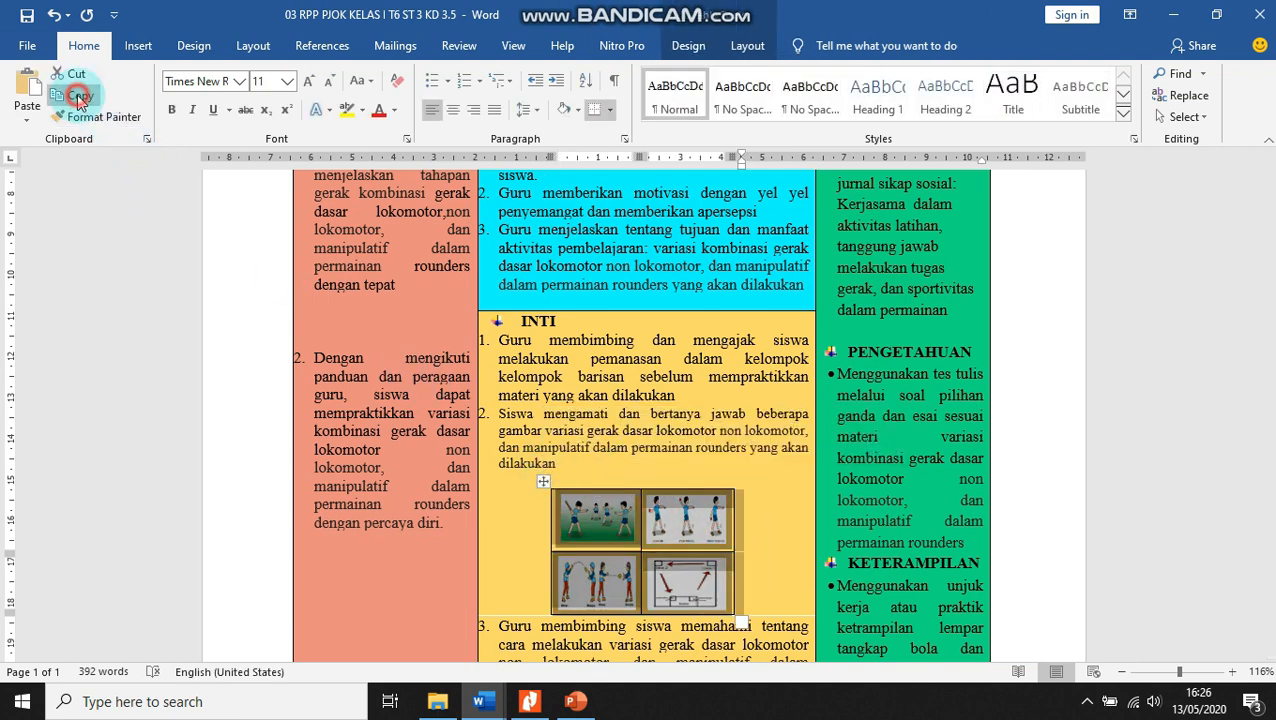
{"action": "left_click", "coordinate": [484, 703]}
{"action": "left_click", "coordinate": [308, 618]}
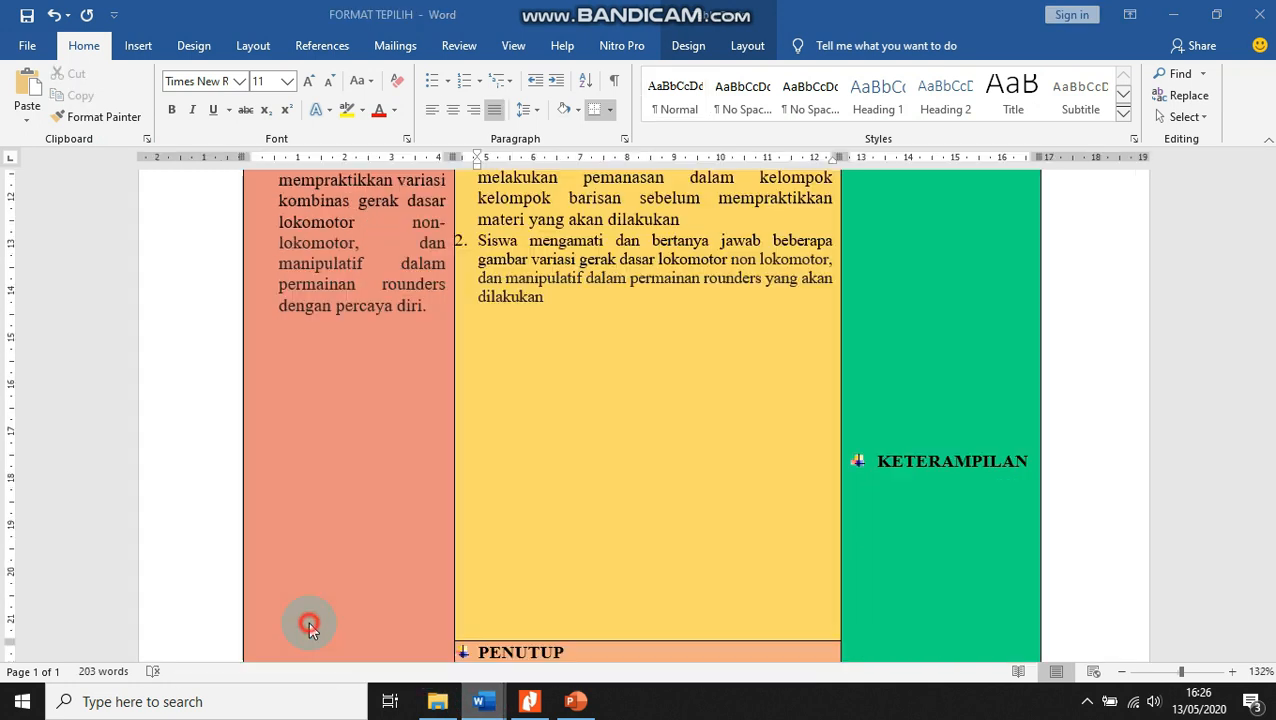
{"action": "left_click", "coordinate": [27, 90]}
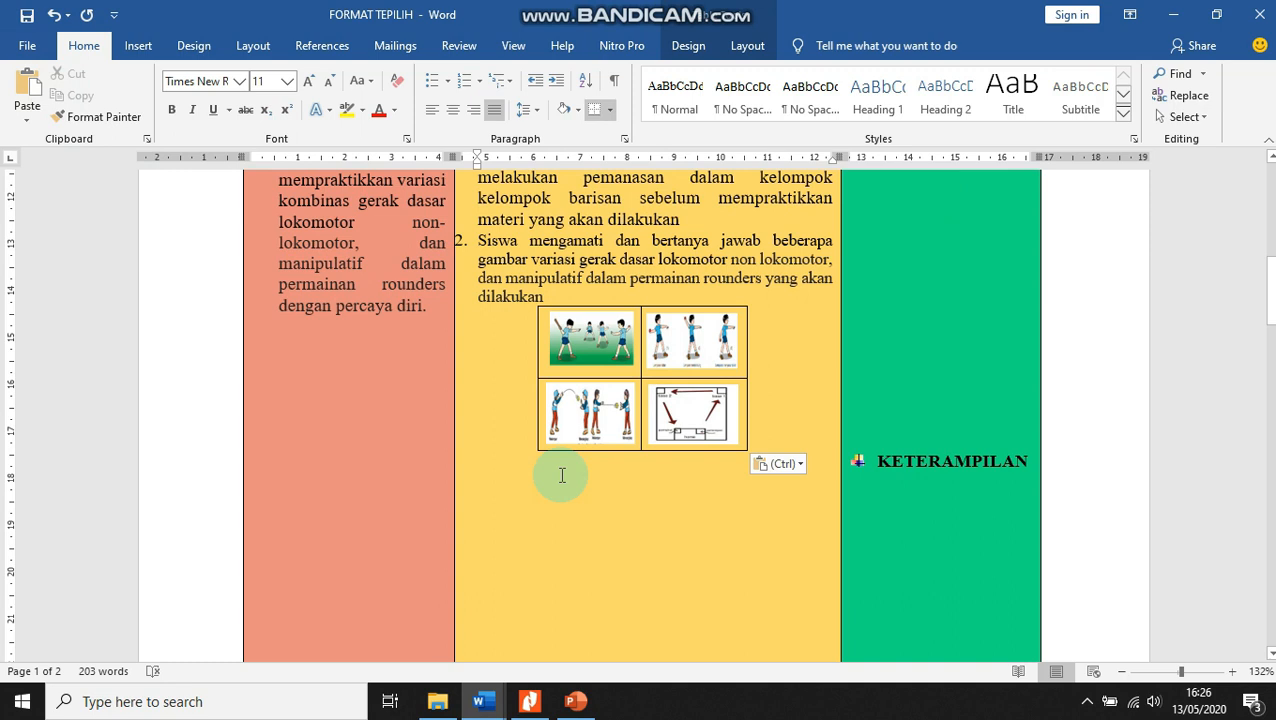
Step: Start numbered item 3 below the picture table and align its number and text indents with the items above
{"action": "type", "text": "3"}
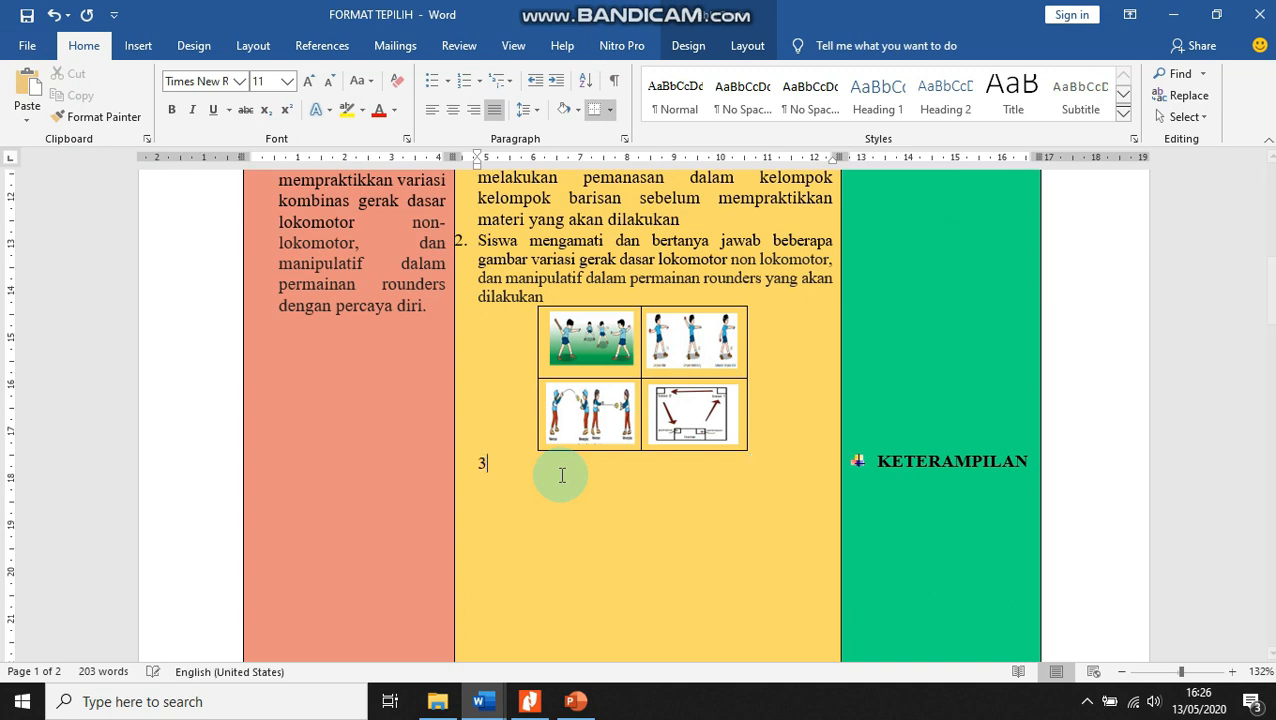
{"action": "type", "text": "."}
{"action": "left_click_drag", "start_coordinate": [609, 152], "coordinate": [455, 160]}
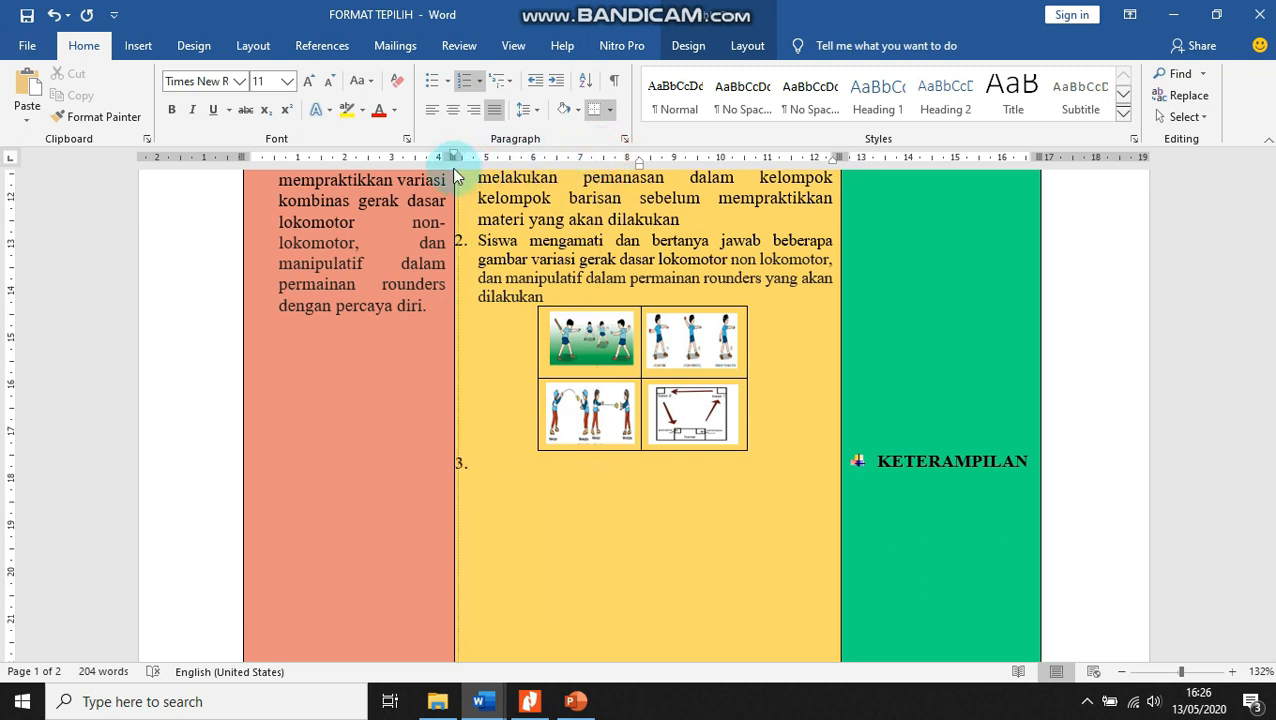
{"action": "mouse_move", "coordinate": [642, 165]}
{"action": "left_mouse_down"}
{"action": "mouse_move", "coordinate": [502, 186]}
{"action": "mouse_move", "coordinate": [478, 203]}
{"action": "left_mouse_up"}
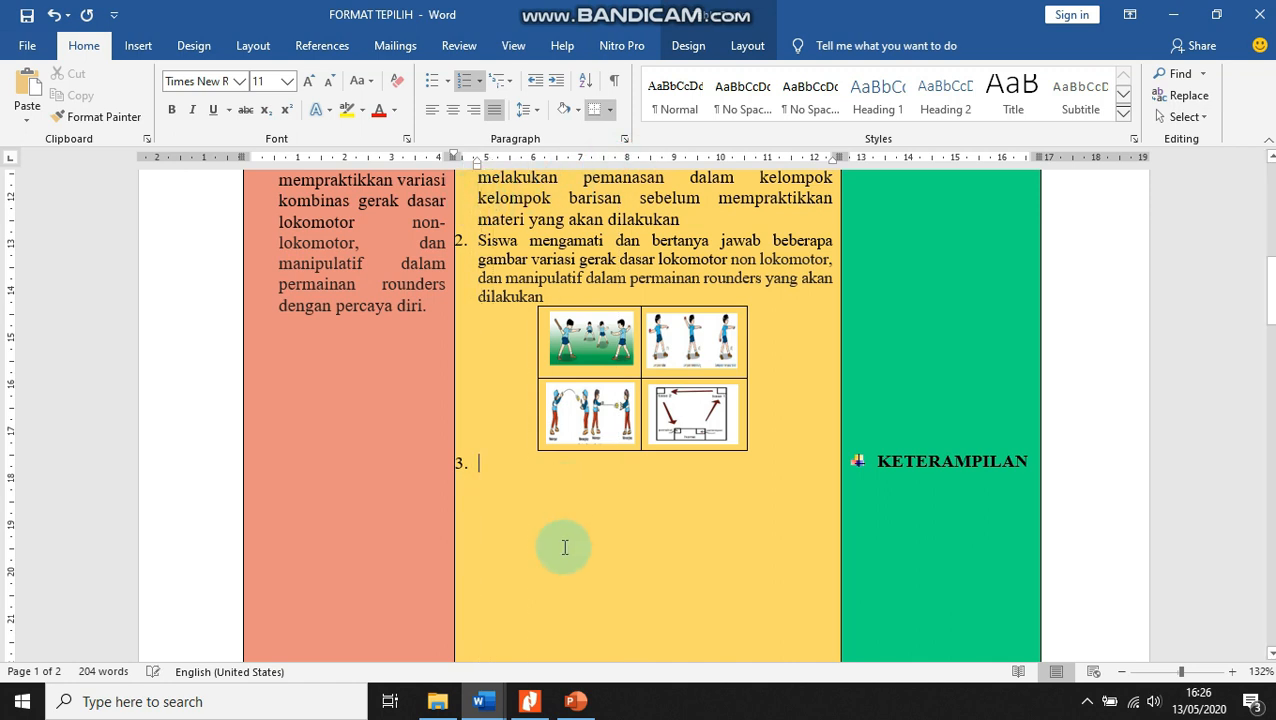
Step: Copy "Guru membimbing siswa memahami tentang cara melakukan variasi" from the 03 RPP PJOK document into item 3 of INTI in FORMAT TEPILIH
{"action": "left_click", "coordinate": [528, 702]}
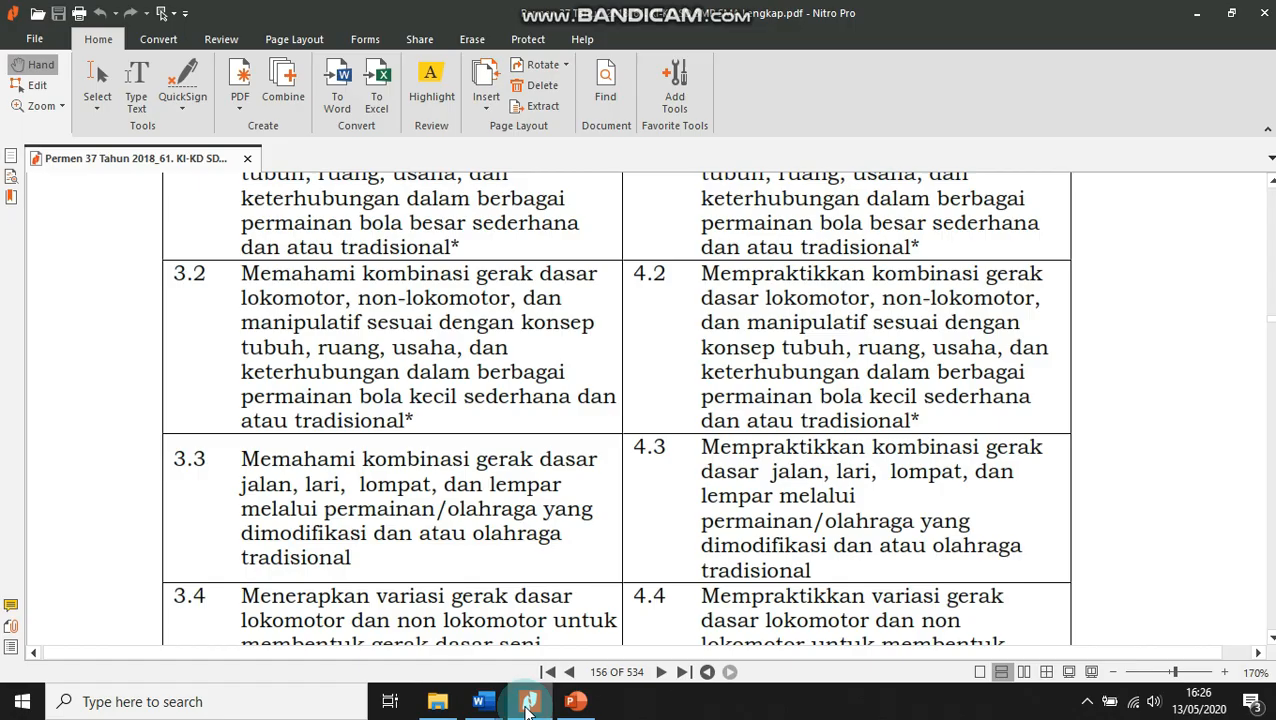
{"action": "mouse_move", "coordinate": [483, 702]}
{"action": "left_click", "coordinate": [443, 652]}
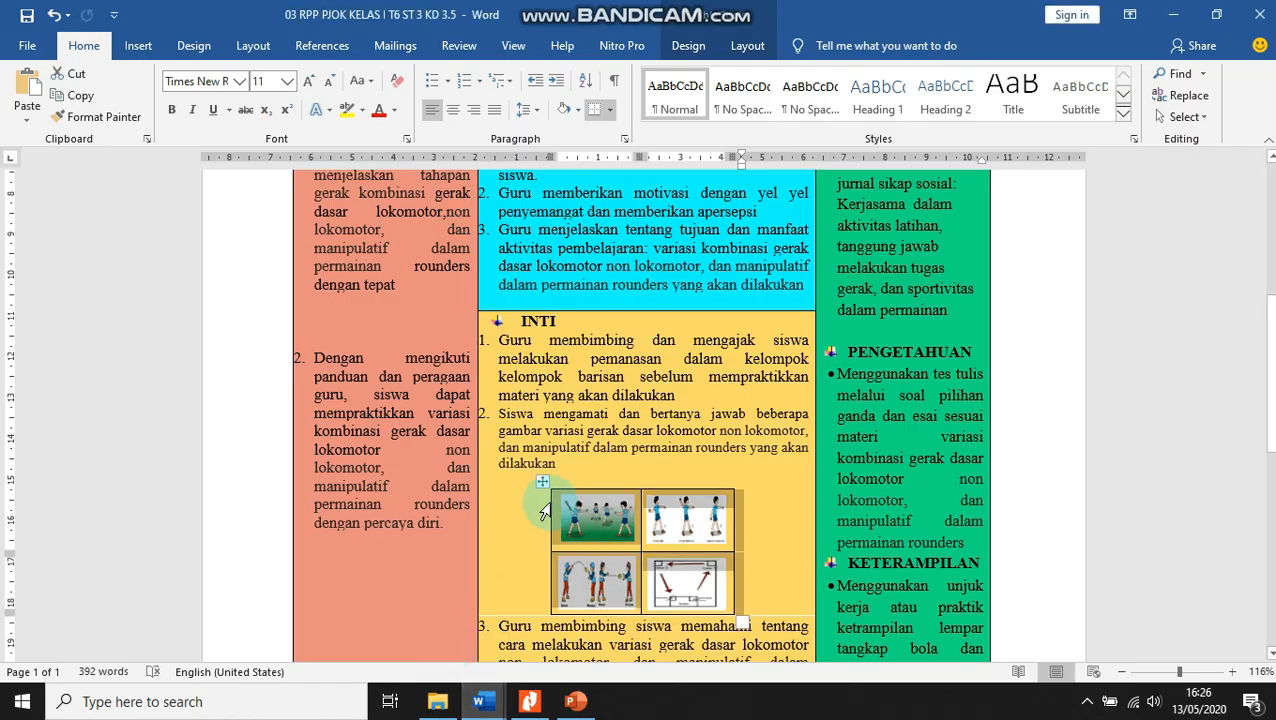
{"action": "scroll", "coordinate": [553, 503], "scroll_direction": "down", "scroll_amount": 3}
{"action": "scroll", "coordinate": [553, 503], "scroll_direction": "down", "scroll_amount": 3}
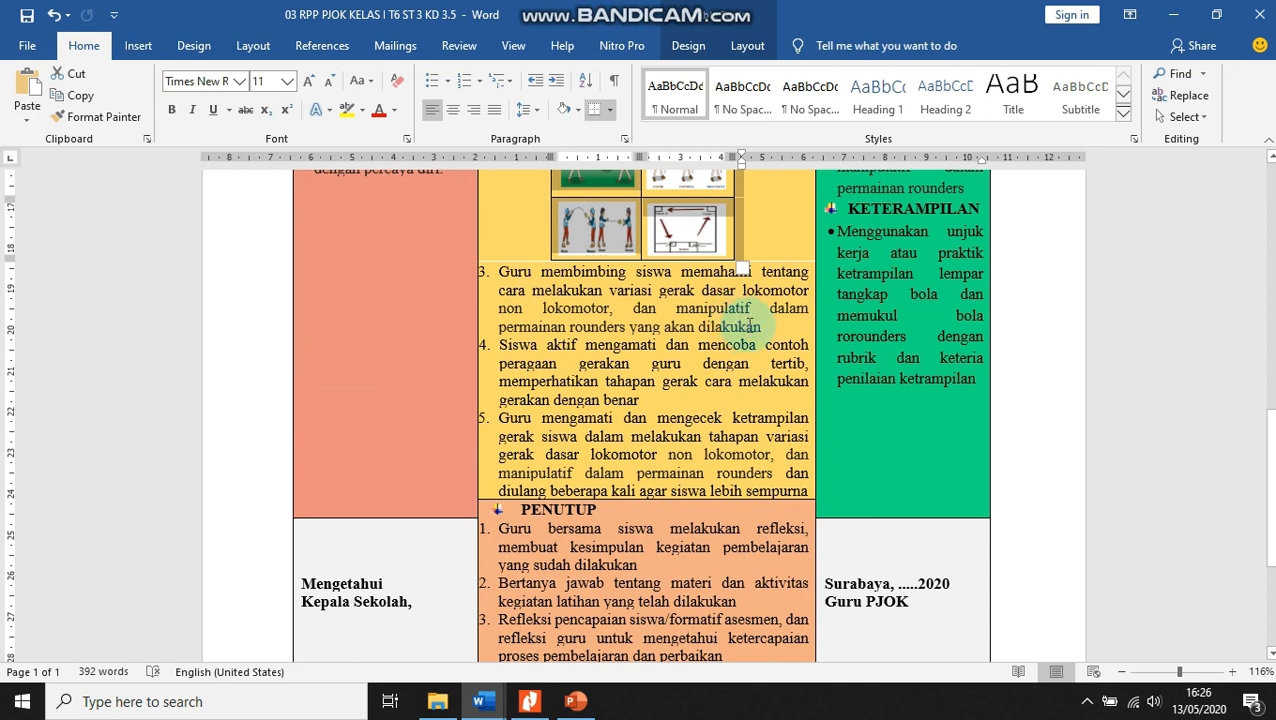
{"action": "left_click_drag", "start_coordinate": [503, 272], "coordinate": [652, 291]}
{"action": "left_click", "coordinate": [76, 95]}
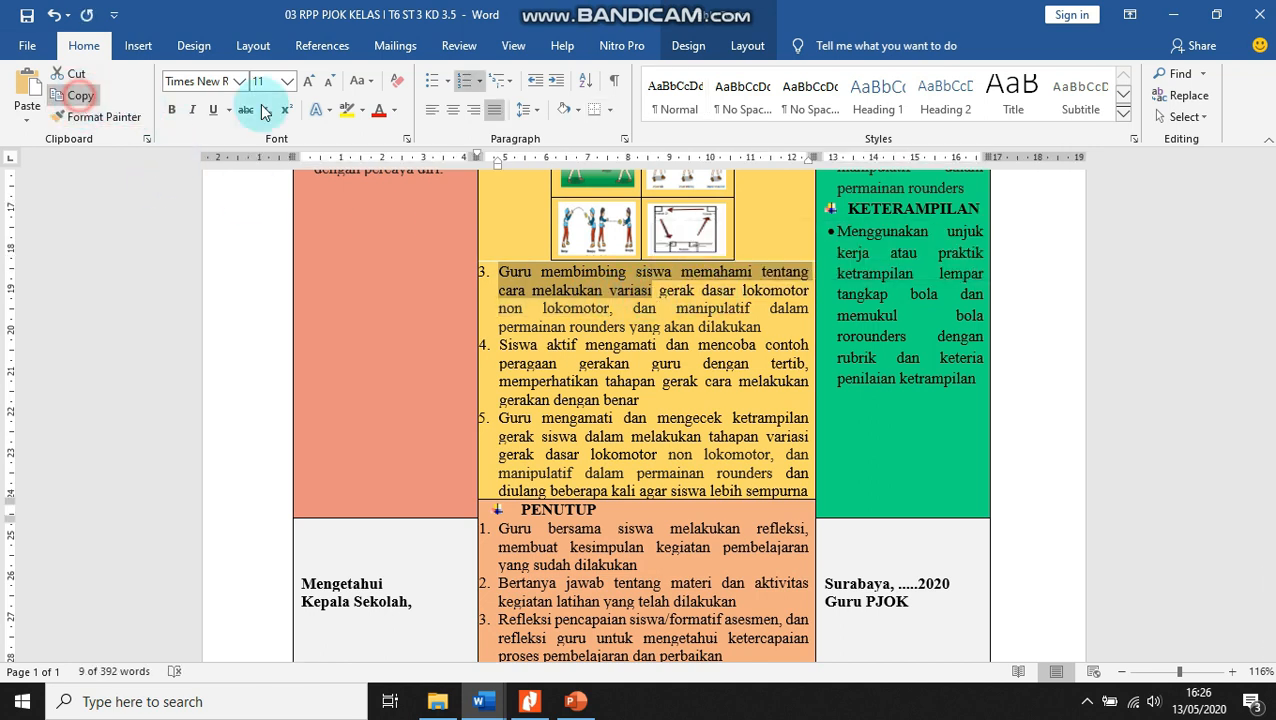
{"action": "left_click", "coordinate": [480, 701]}
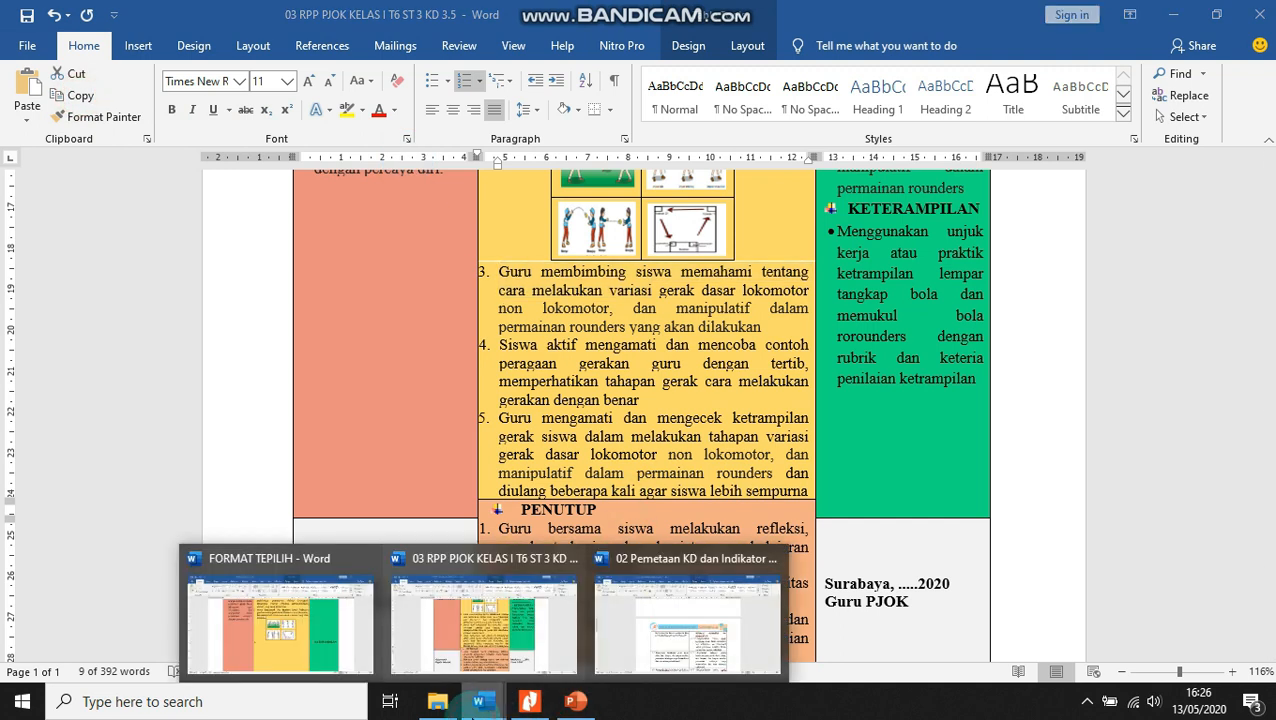
{"action": "left_click", "coordinate": [328, 614]}
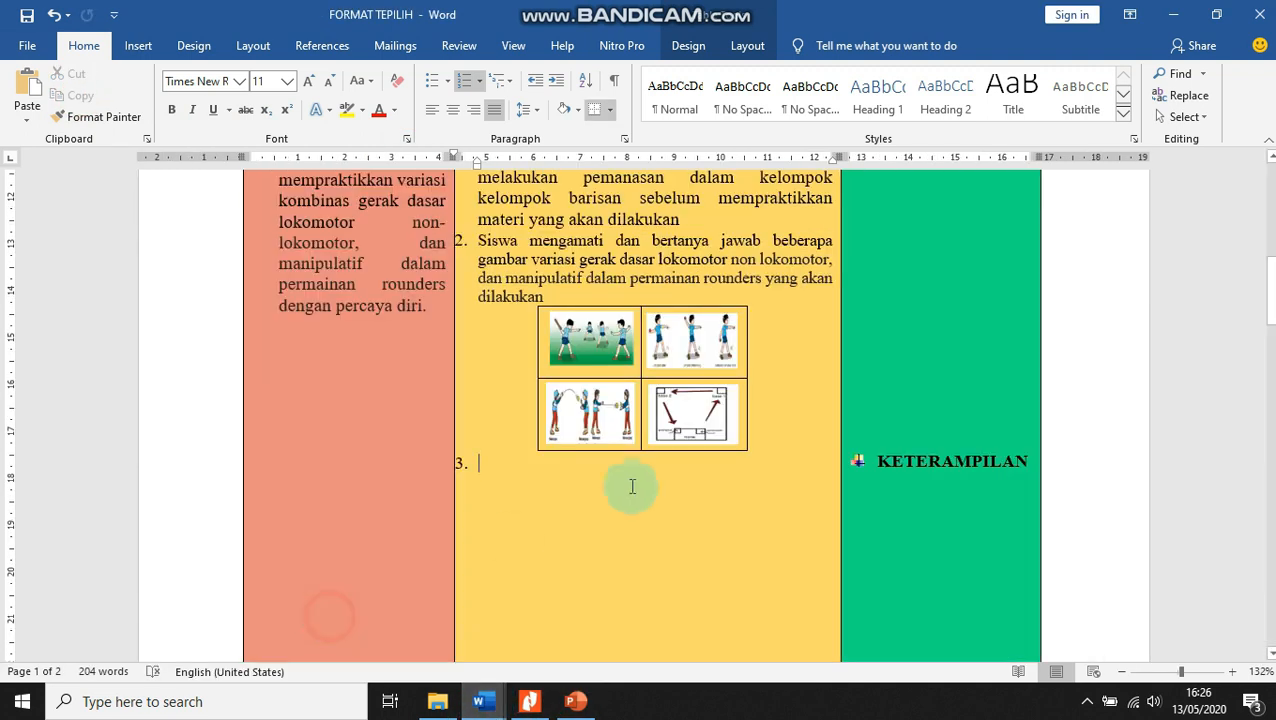
{"action": "left_click", "coordinate": [27, 92]}
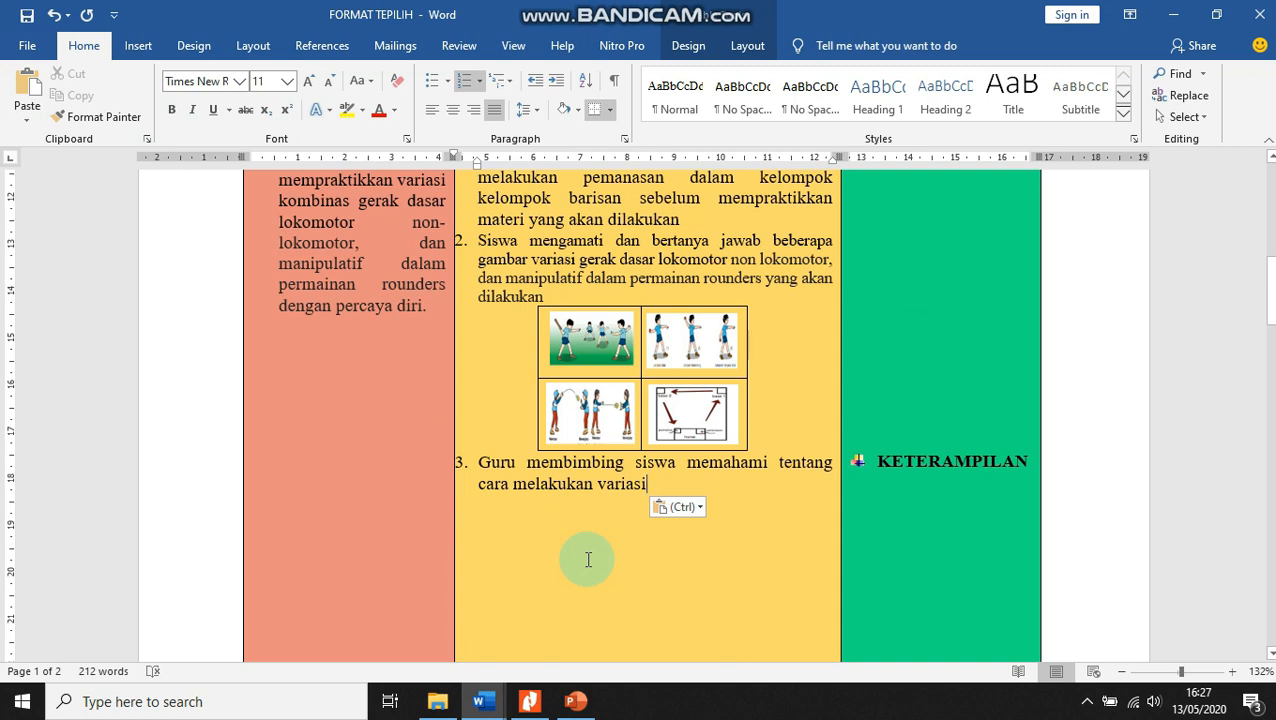
Step: Complete item 3 with a copy of item 2's ending, "gerak dasar lokomotor" through "yang akan dilakukan", joined onto the same paragraph
{"action": "left_click", "coordinate": [588, 559]}
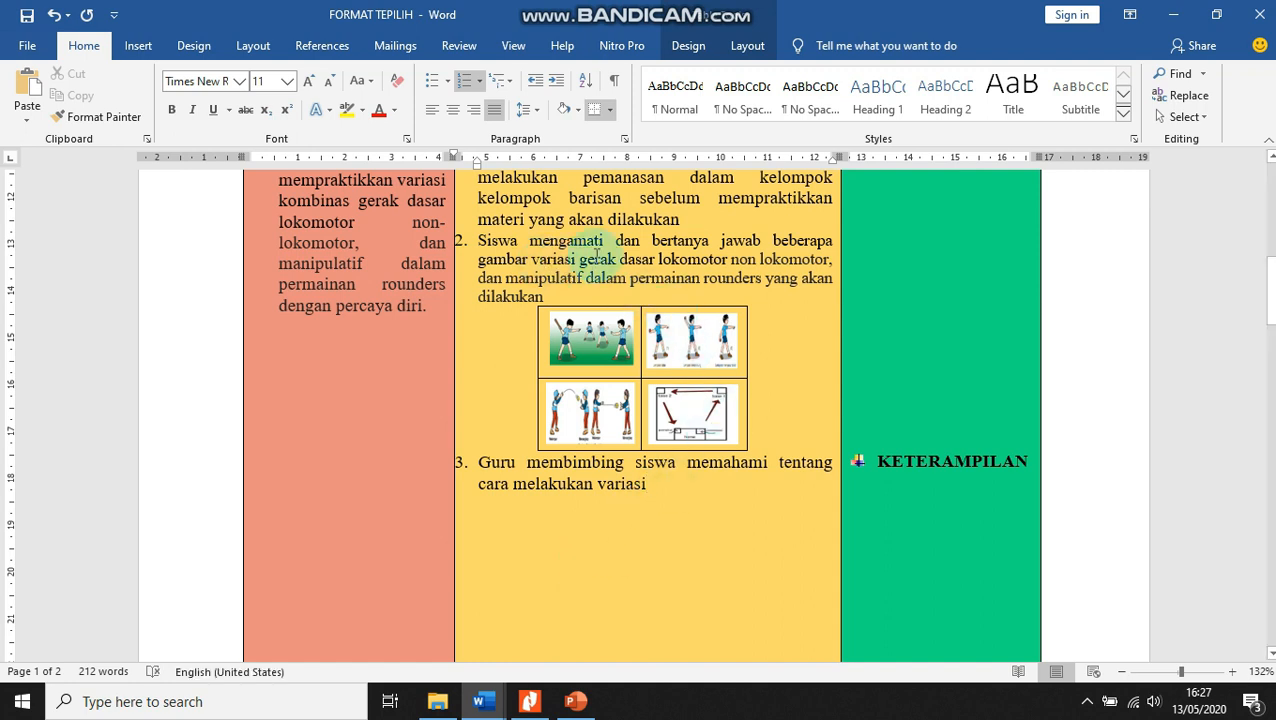
{"action": "left_click_drag", "start_coordinate": [581, 258], "coordinate": [556, 297]}
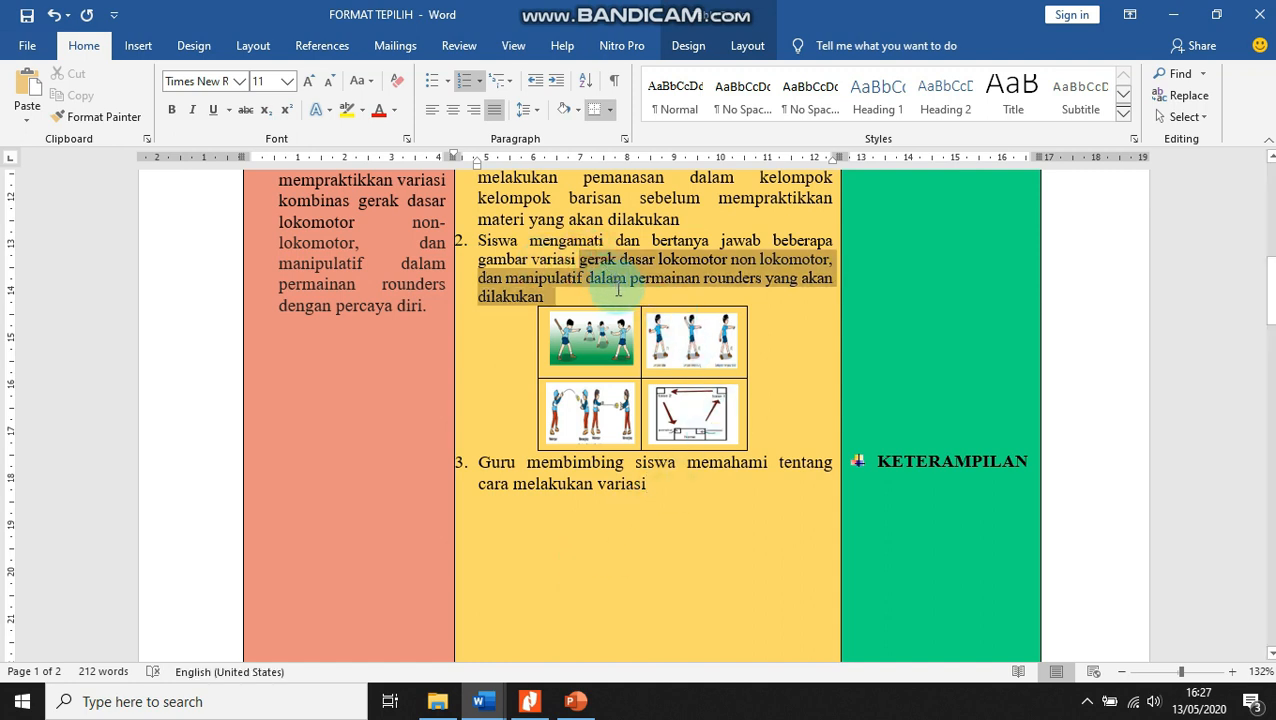
{"action": "left_click", "coordinate": [72, 95]}
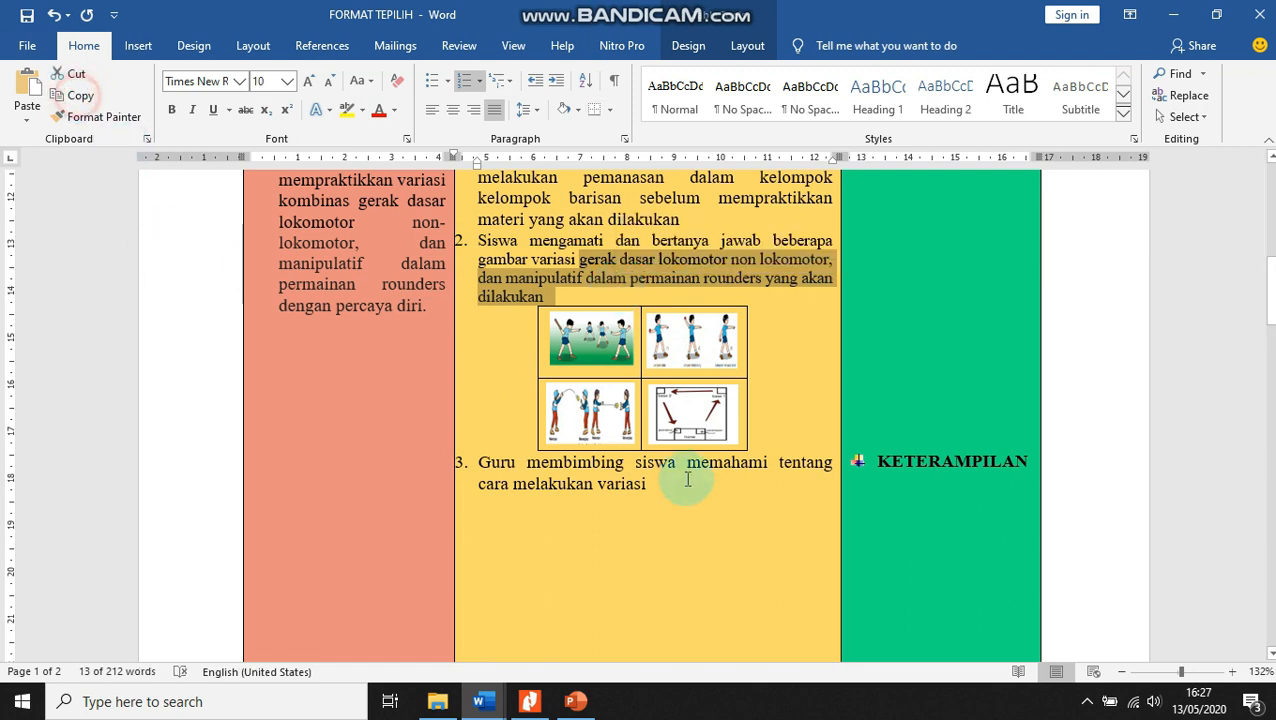
{"action": "left_click", "coordinate": [719, 500]}
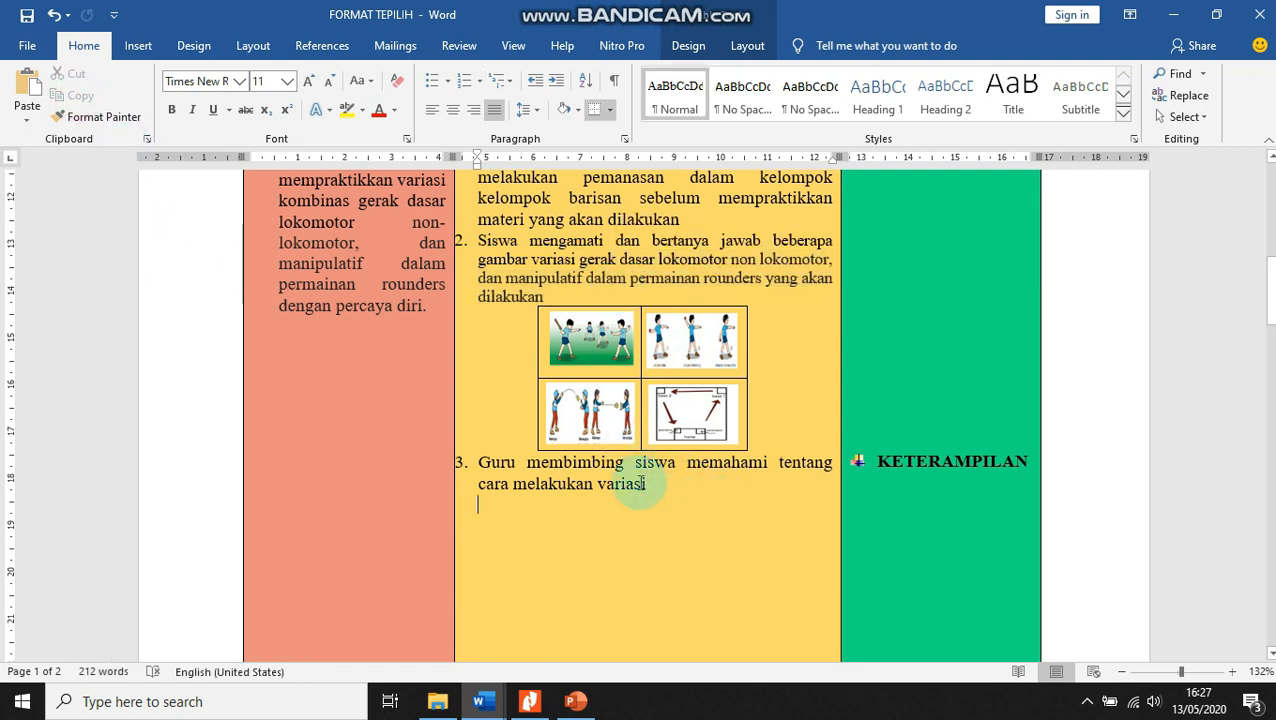
{"action": "left_click", "coordinate": [33, 88]}
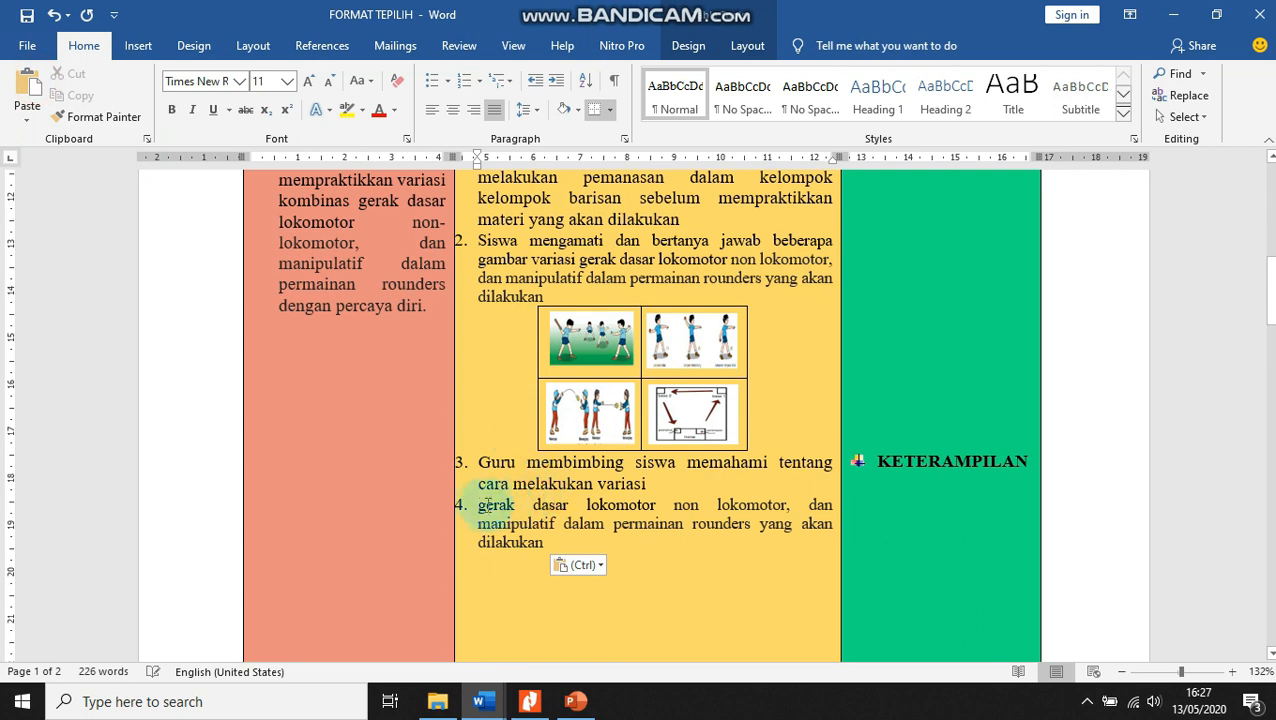
{"action": "left_click", "coordinate": [481, 506]}
{"action": "key", "text": "BackSpace"}
{"action": "key", "text": "BackSpace"}
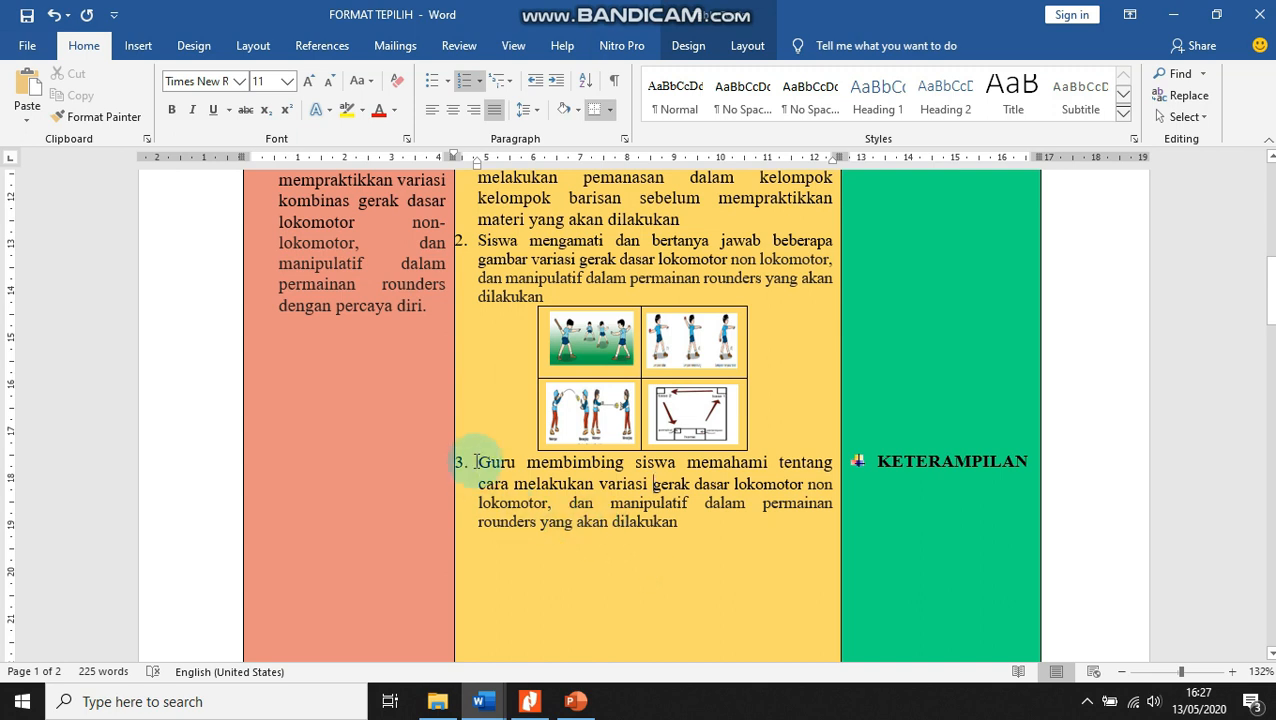
Step: Set the font size of all of item 3 to 11 and add an empty item 4 below it
{"action": "left_click_drag", "start_coordinate": [487, 468], "coordinate": [703, 548]}
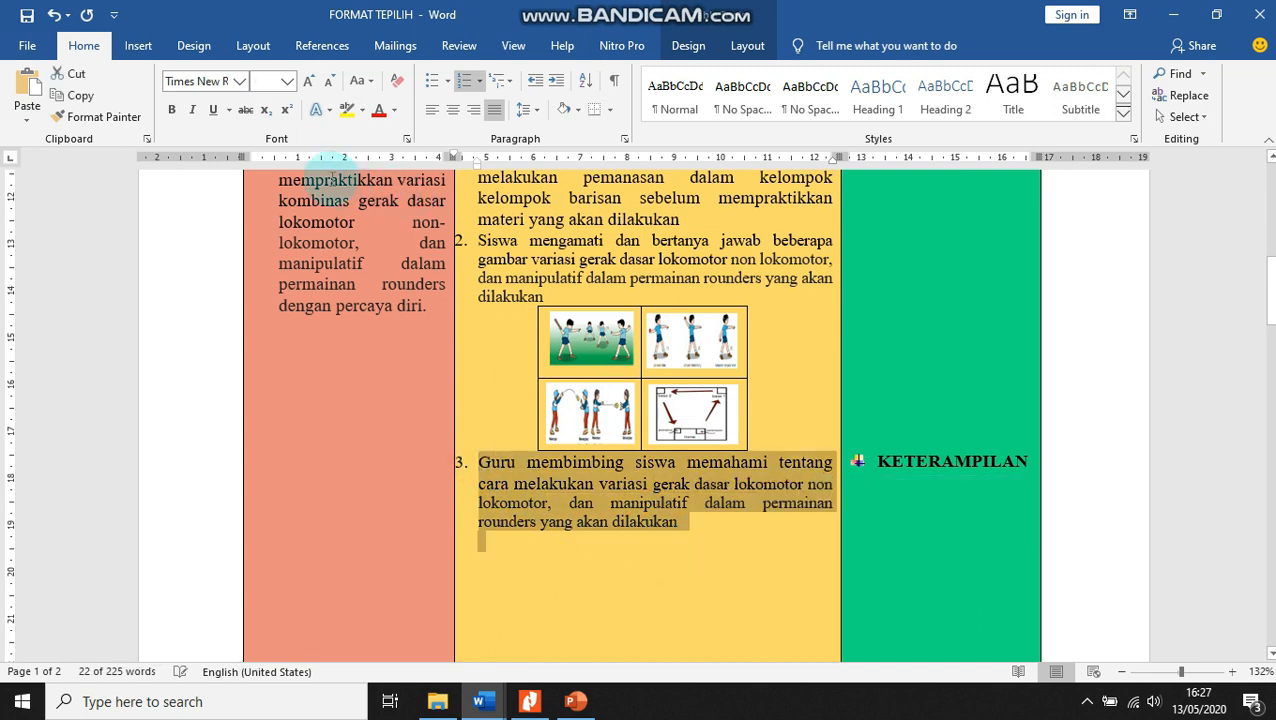
{"action": "left_click", "coordinate": [287, 81]}
{"action": "left_click", "coordinate": [264, 156]}
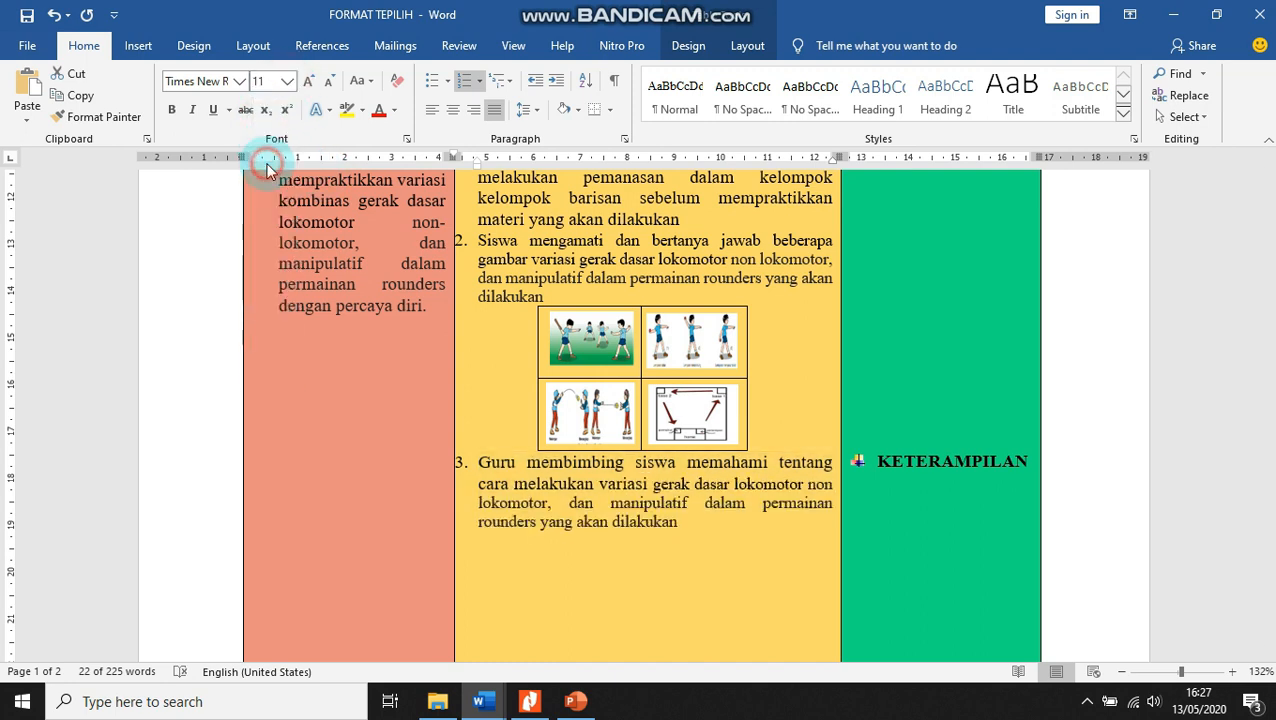
{"action": "left_click", "coordinate": [808, 537]}
{"action": "key", "text": "Return"}
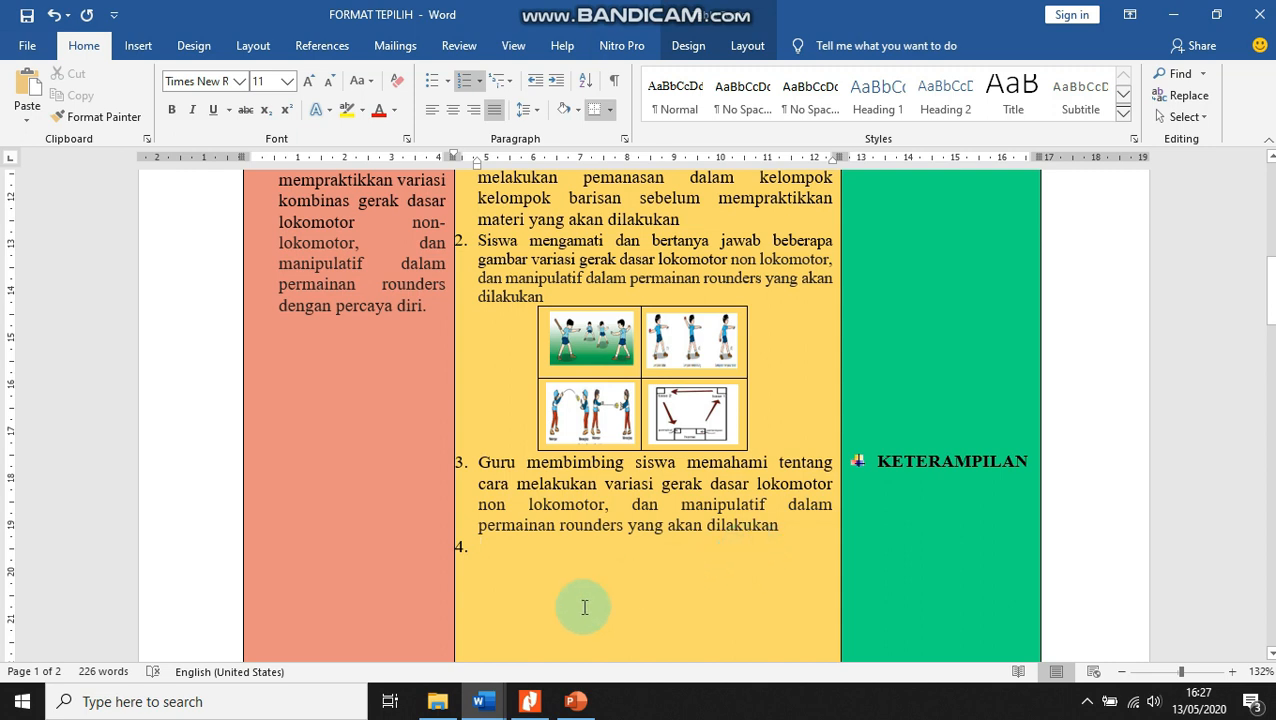
Step: Copy item 4, "Siswa aktif mengamati dan mencoba contoh" through "gerakan dengan benar", from the 03 RPP PJOK document into INTI in FORMAT TEPILIH
{"action": "left_click", "coordinate": [494, 706]}
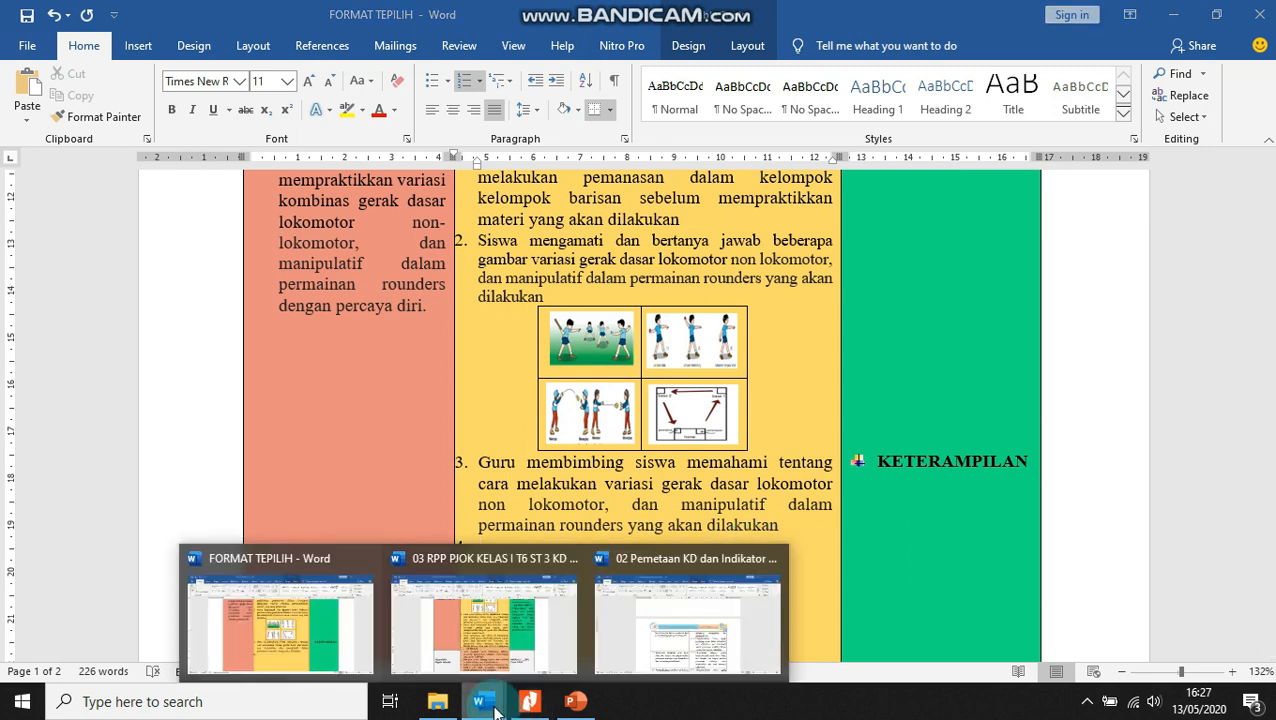
{"action": "left_click", "coordinate": [600, 655]}
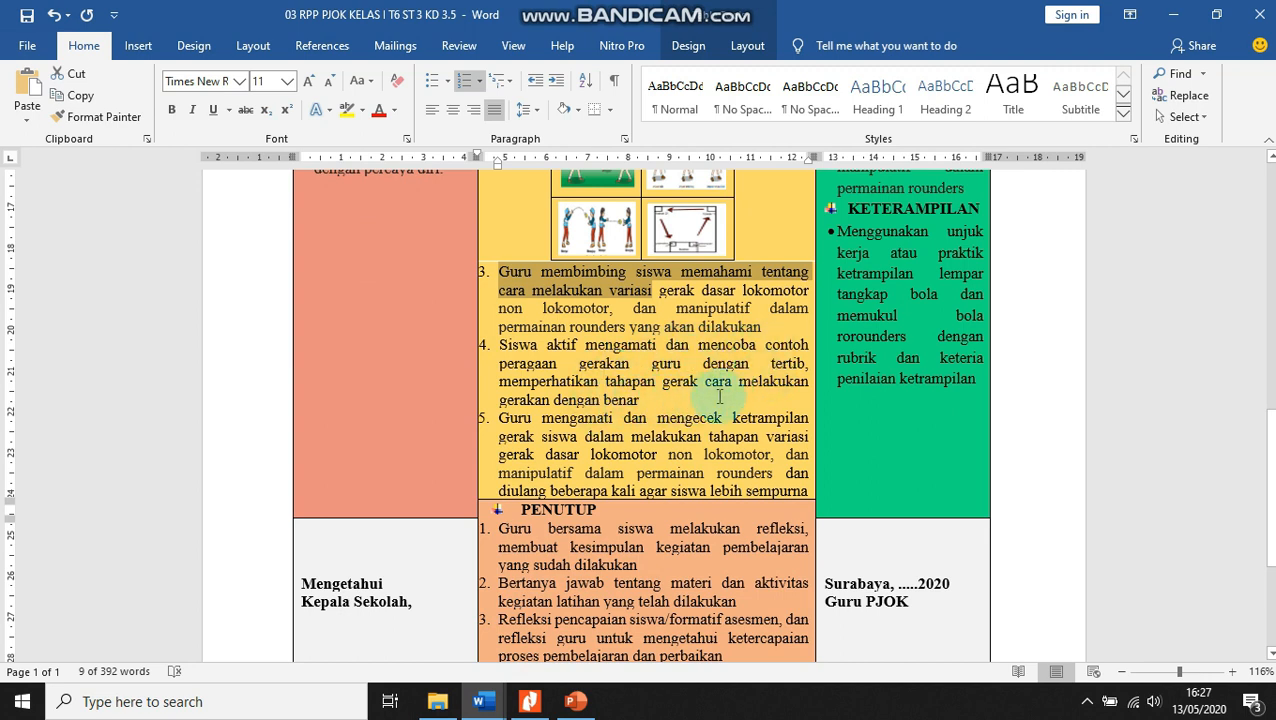
{"action": "left_click_drag", "start_coordinate": [490, 345], "coordinate": [646, 397]}
{"action": "left_click", "coordinate": [75, 95]}
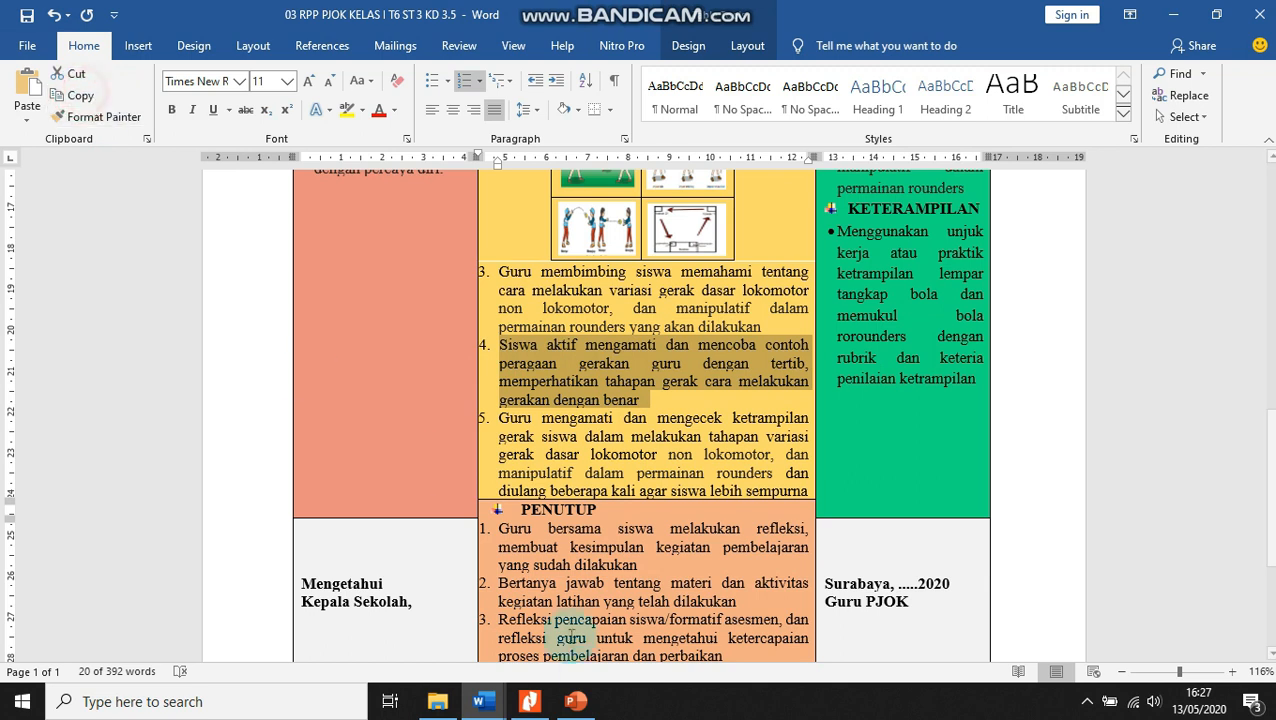
{"action": "left_click", "coordinate": [481, 701]}
{"action": "left_click", "coordinate": [338, 653]}
{"action": "left_click", "coordinate": [500, 545]}
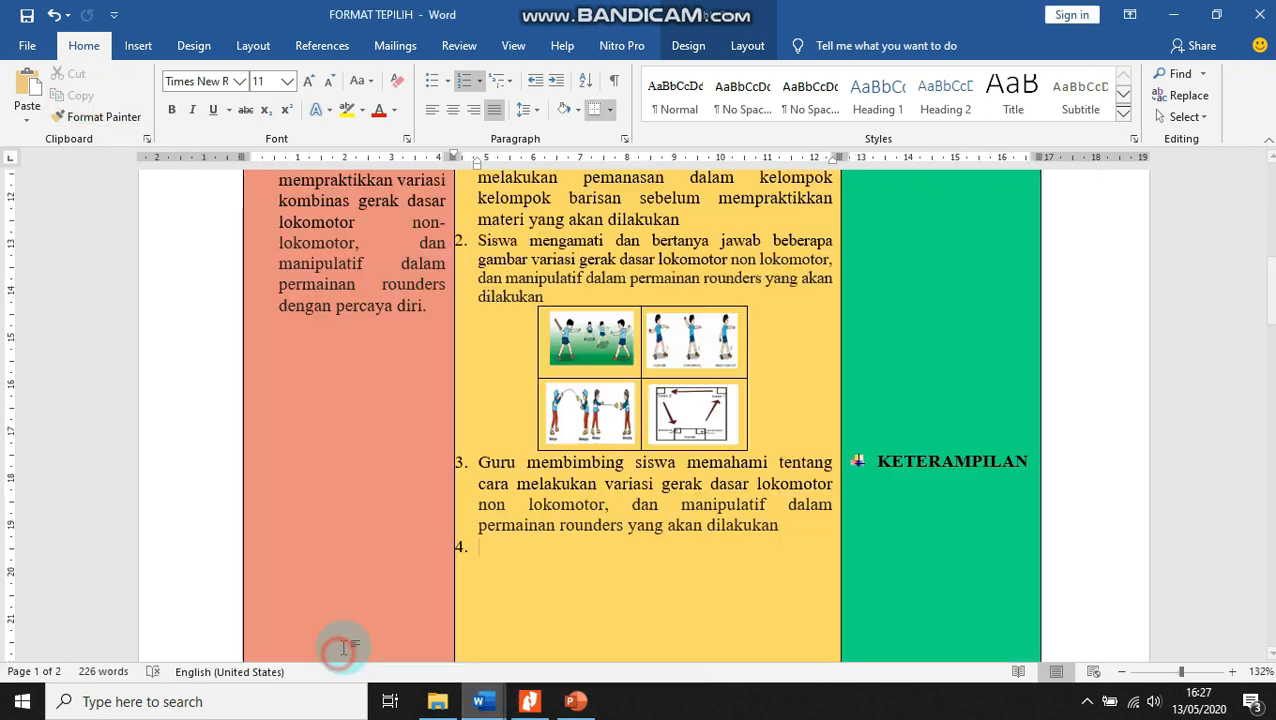
{"action": "left_click", "coordinate": [30, 85]}
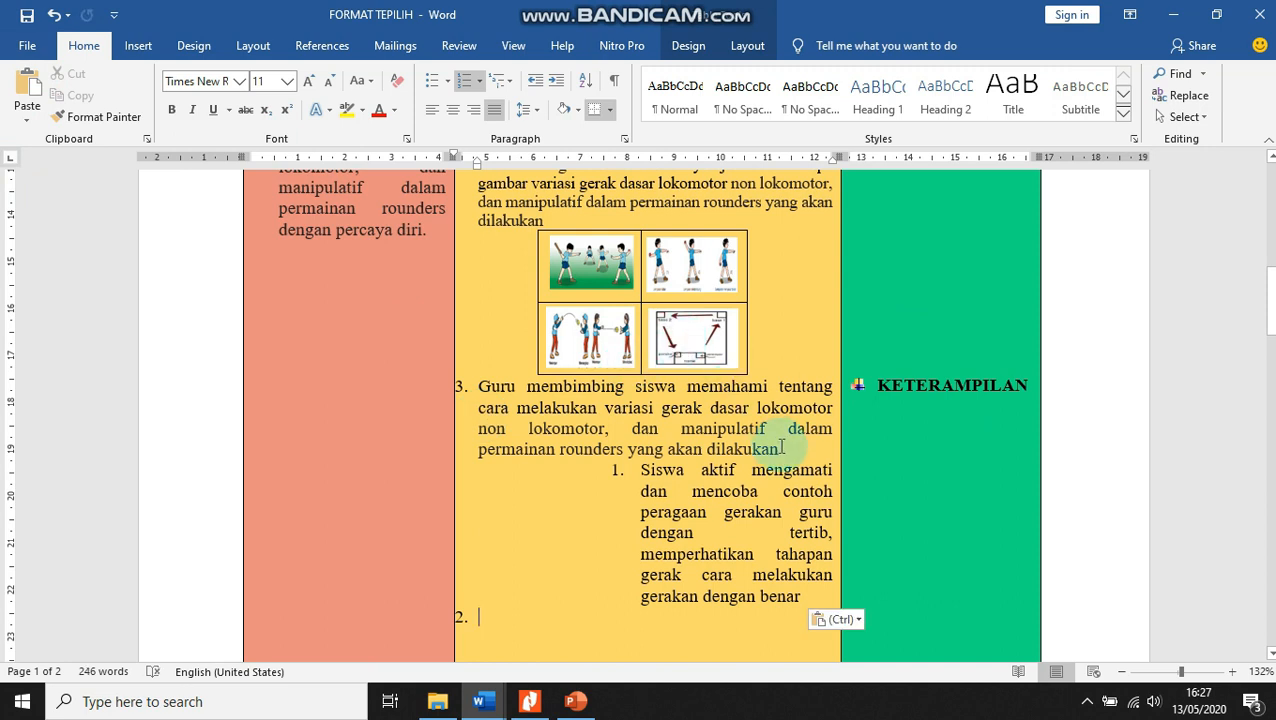
Step: Add a new item 4 after item 3 and join the pasted "Siswa aktif mengamati" paragraph into it without its own number
{"action": "left_click", "coordinate": [781, 448]}
{"action": "key", "text": "Return"}
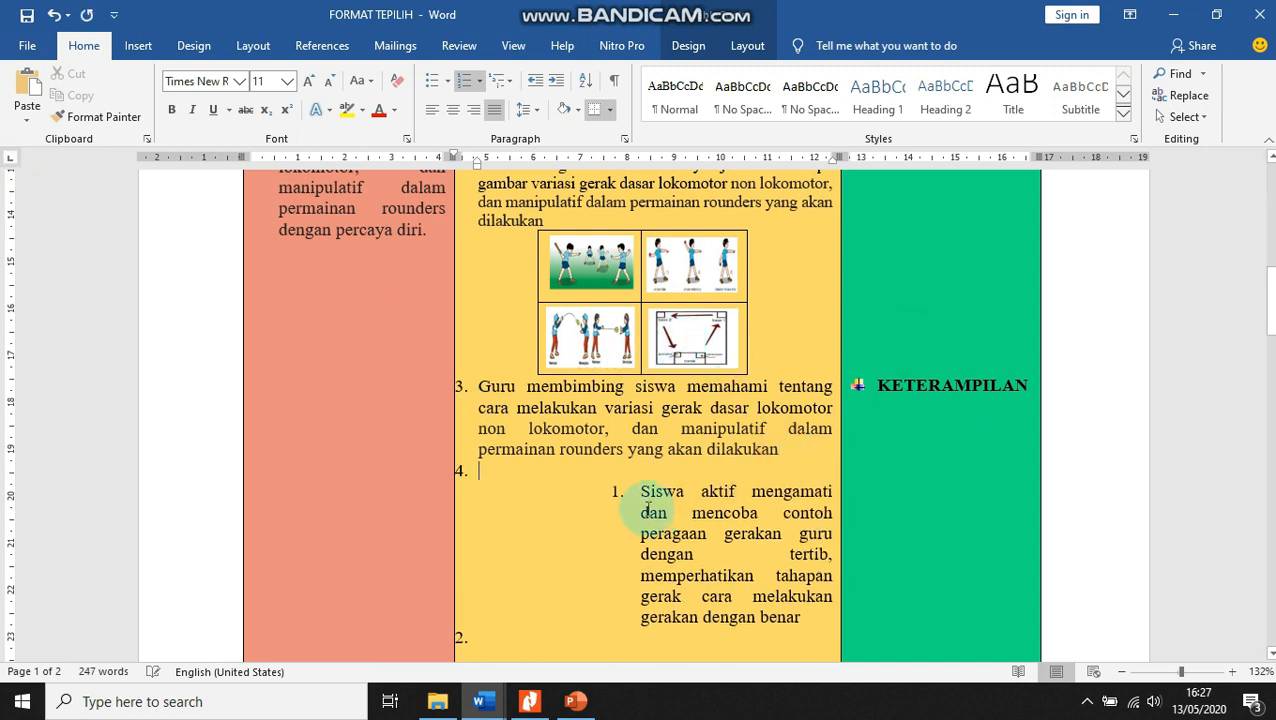
{"action": "left_click", "coordinate": [643, 502]}
{"action": "key", "text": "BackSpace"}
{"action": "key", "text": "BackSpace"}
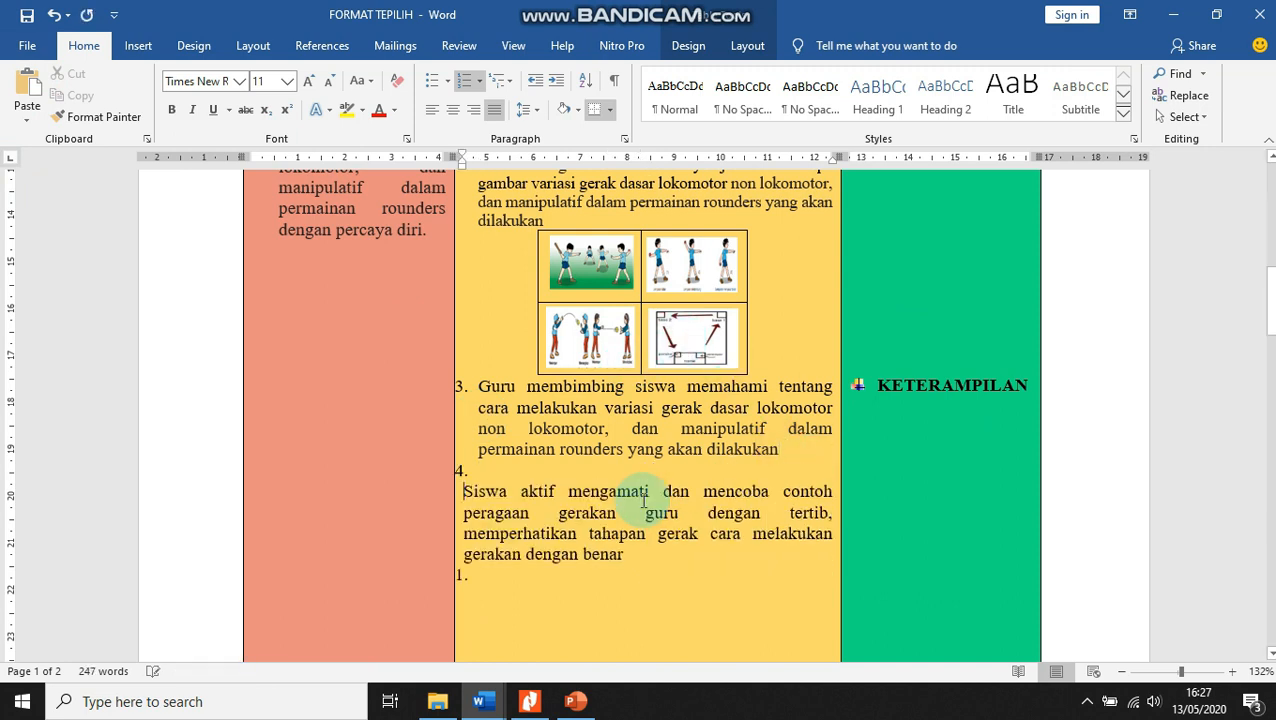
{"action": "key", "text": "BackSpace"}
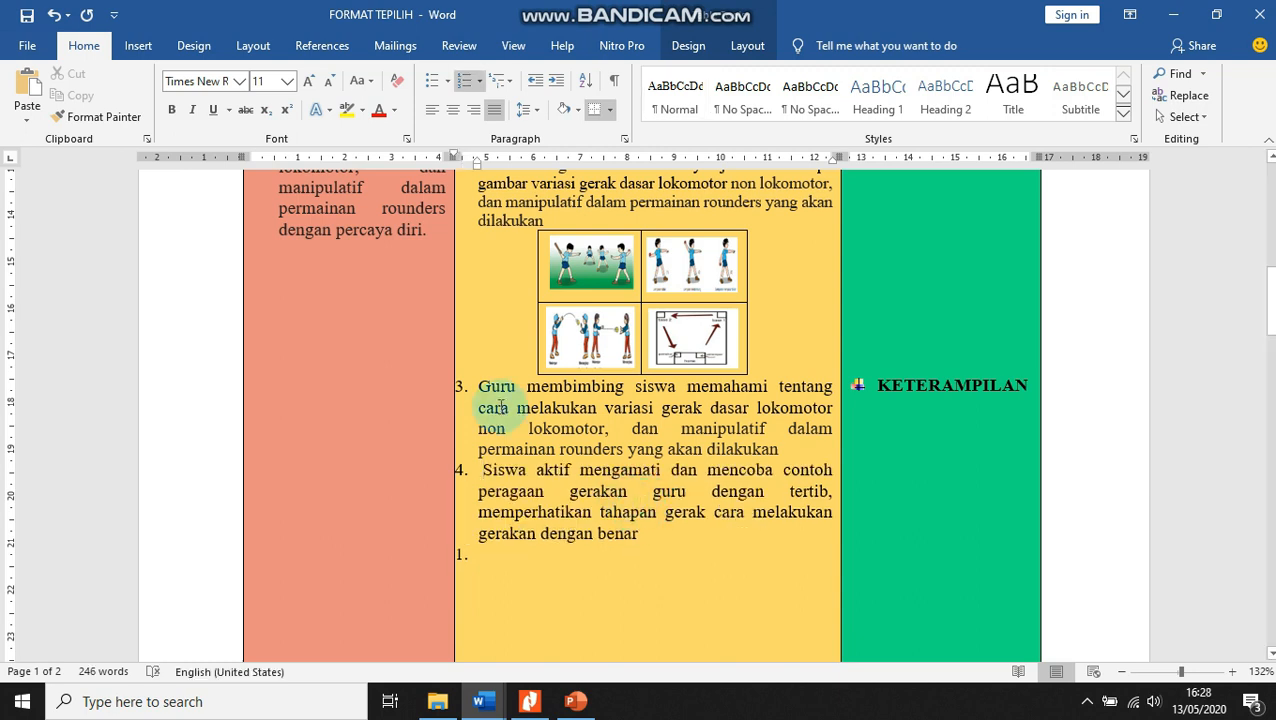
Step: Set the font size of INTI items 3 and 4 to 11 and start an empty item 5 below them
{"action": "left_click_drag", "start_coordinate": [478, 385], "coordinate": [661, 530]}
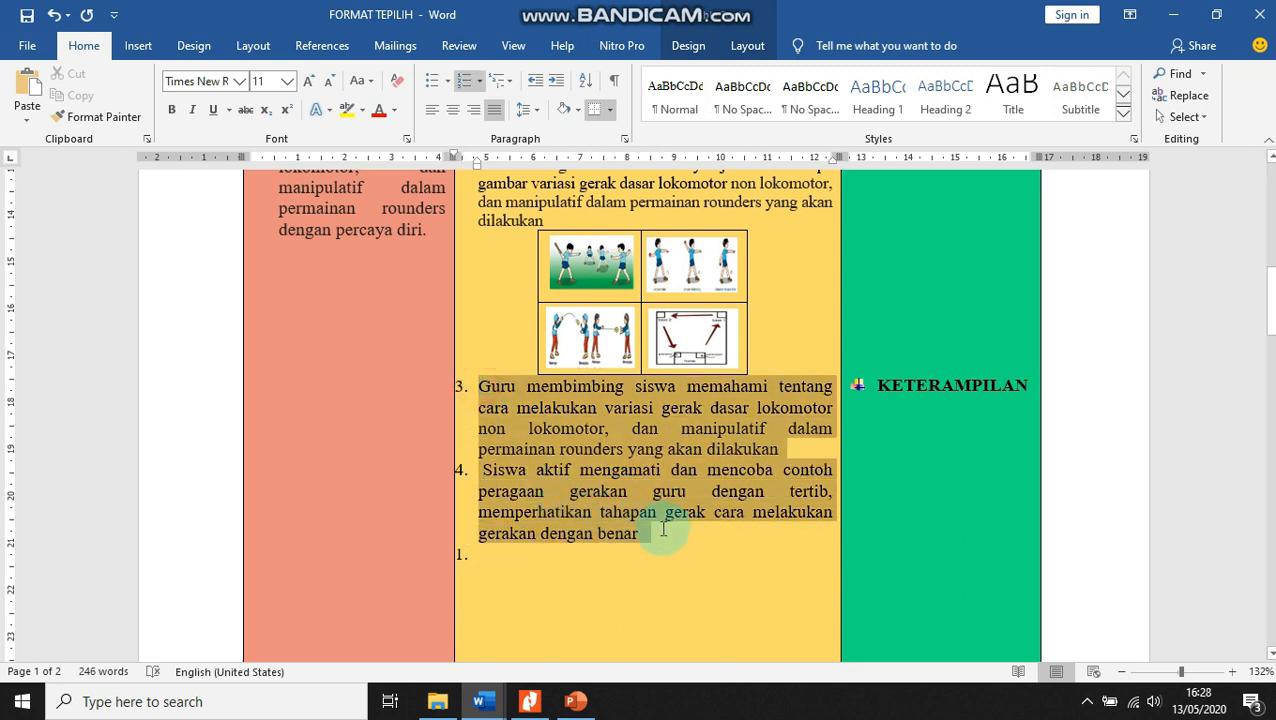
{"action": "left_click", "coordinate": [287, 81]}
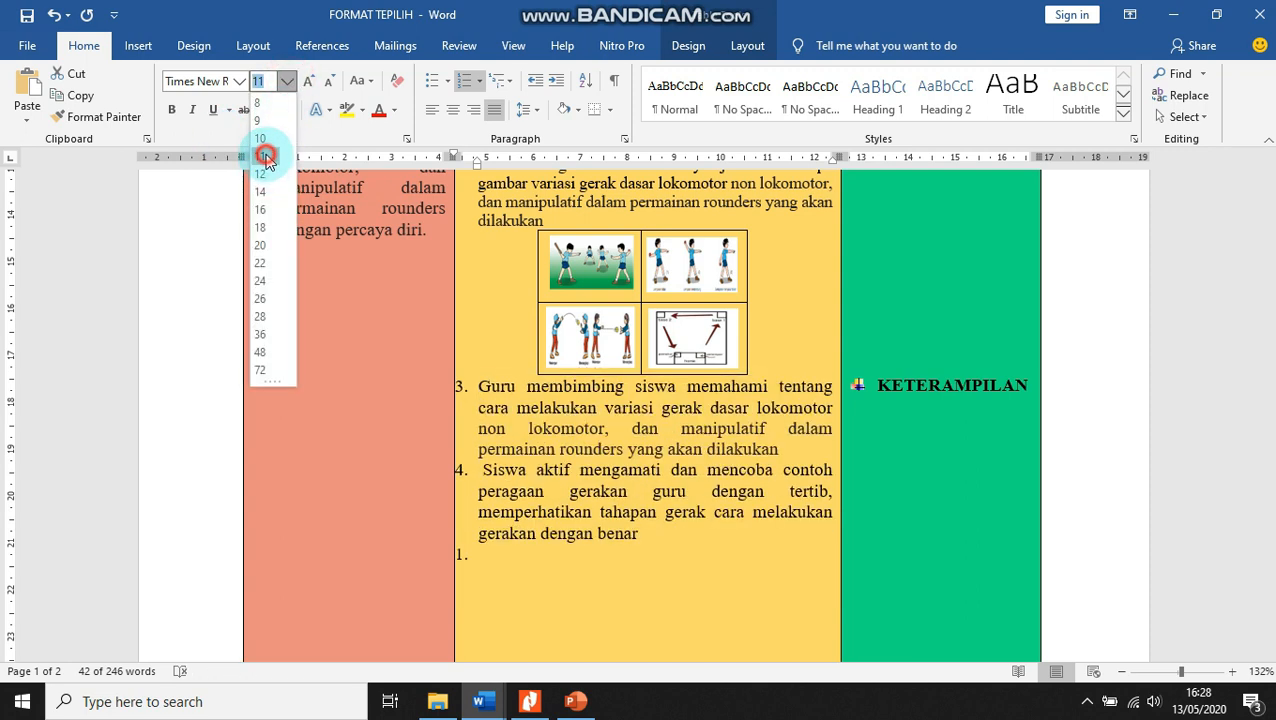
{"action": "left_click", "coordinate": [262, 156]}
{"action": "left_click", "coordinate": [664, 562]}
{"action": "left_click", "coordinate": [648, 535]}
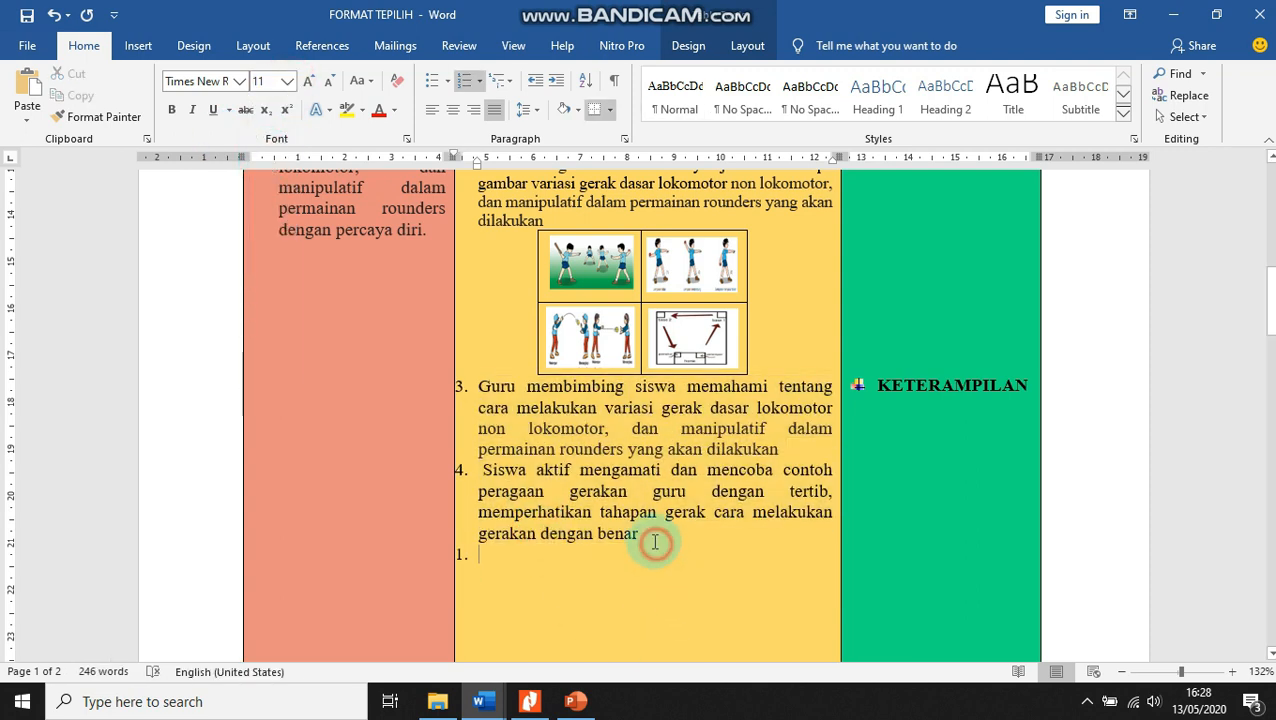
{"action": "key", "text": "Return"}
{"action": "left_click", "coordinate": [472, 573]}
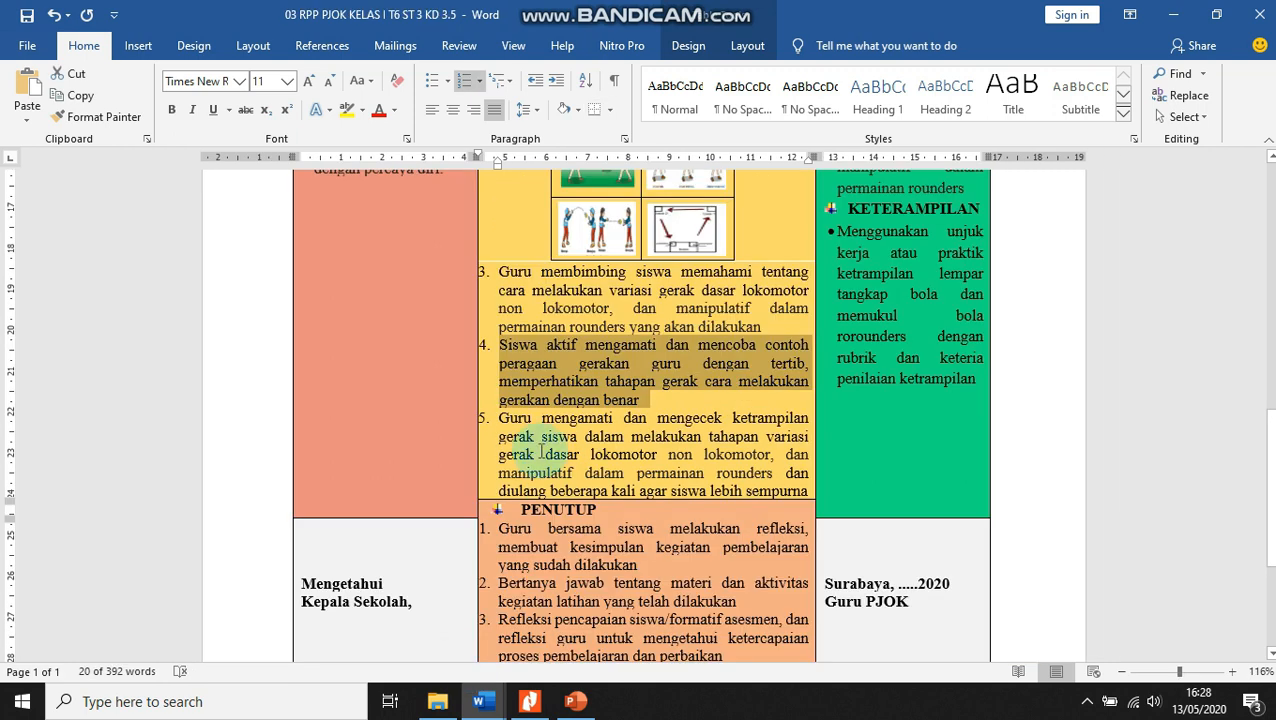
Step: Copy the item 5 text beginning "Guru mengamati dan mengecek ketrampilan" from the 03 RPP PJOK document into item 5 of INTI in FORMAT TEPILIH
{"action": "left_click", "coordinate": [500, 418]}
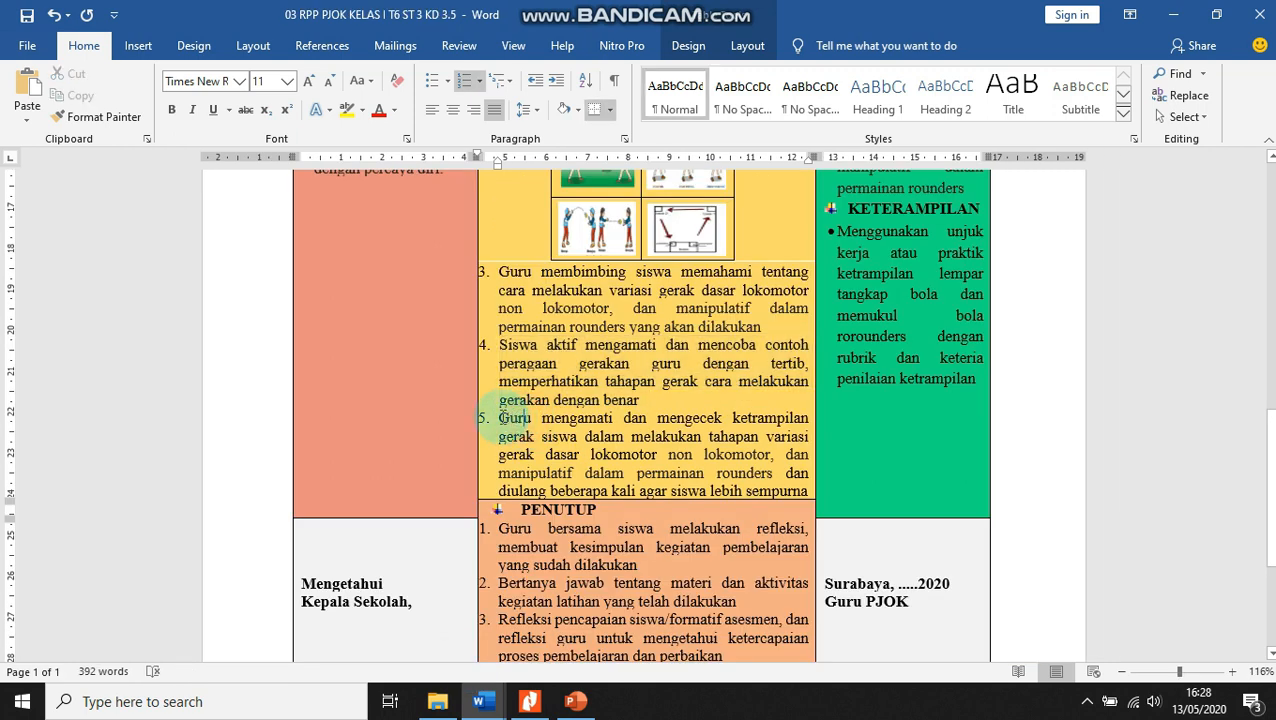
{"action": "left_click_drag", "start_coordinate": [528, 426], "coordinate": [789, 487]}
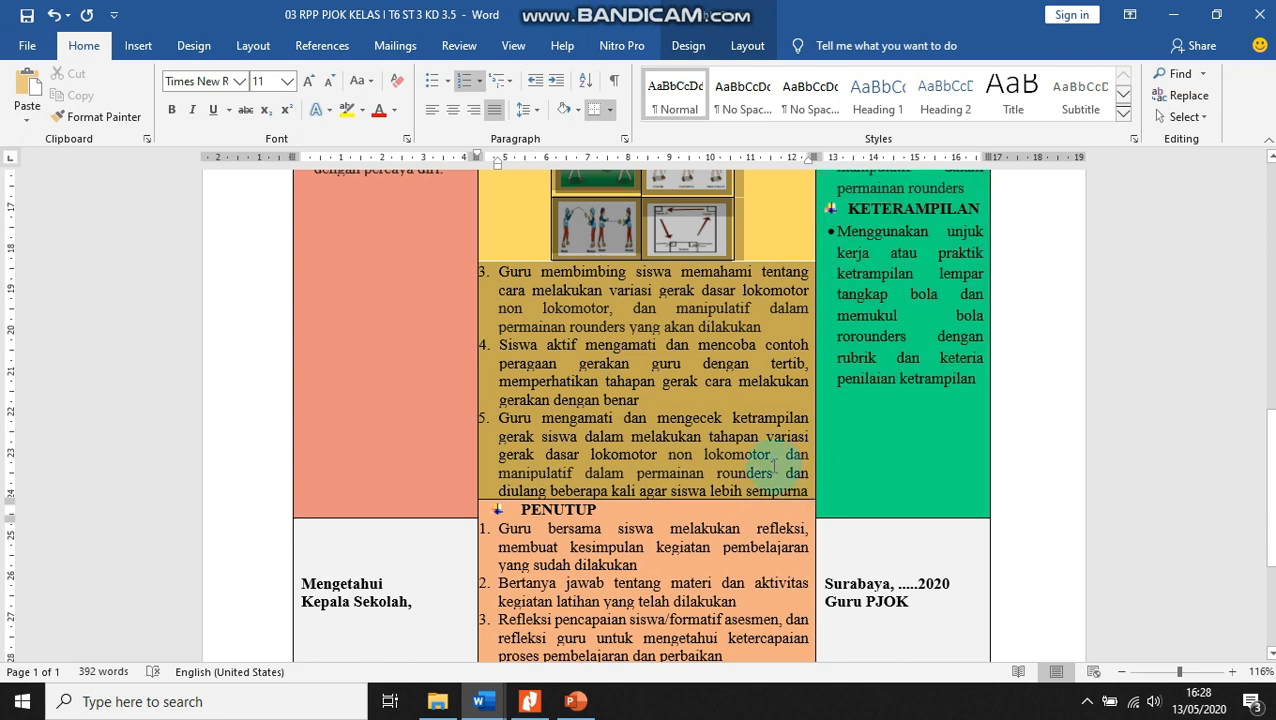
{"action": "left_click", "coordinate": [552, 420]}
{"action": "left_click_drag", "start_coordinate": [497, 420], "coordinate": [793, 488]}
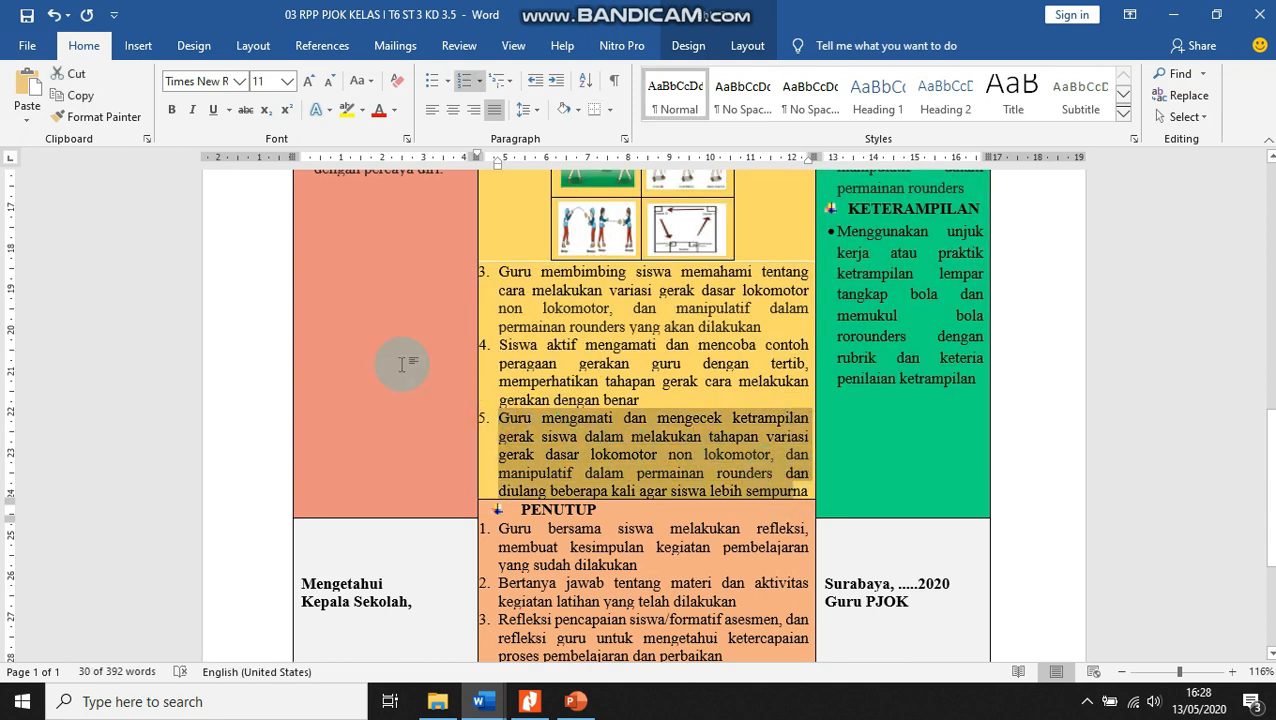
{"action": "left_click", "coordinate": [80, 95]}
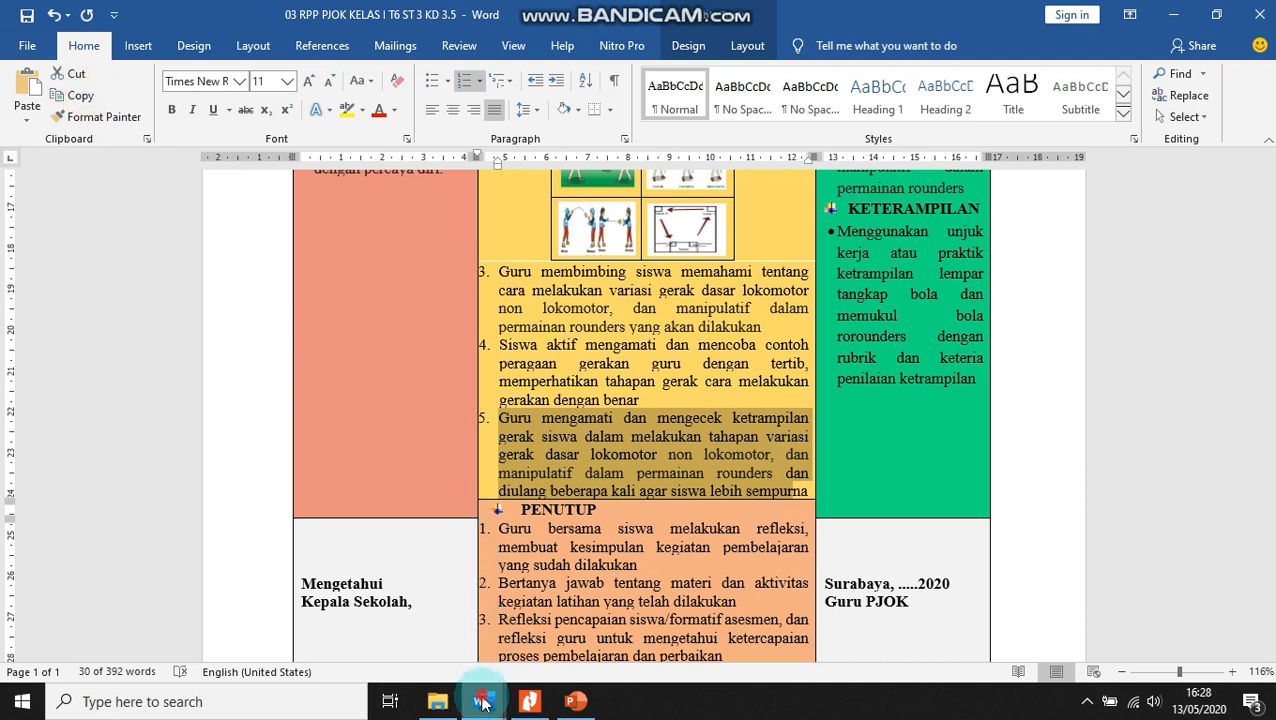
{"action": "mouse_move", "coordinate": [481, 701]}
{"action": "left_click", "coordinate": [336, 615]}
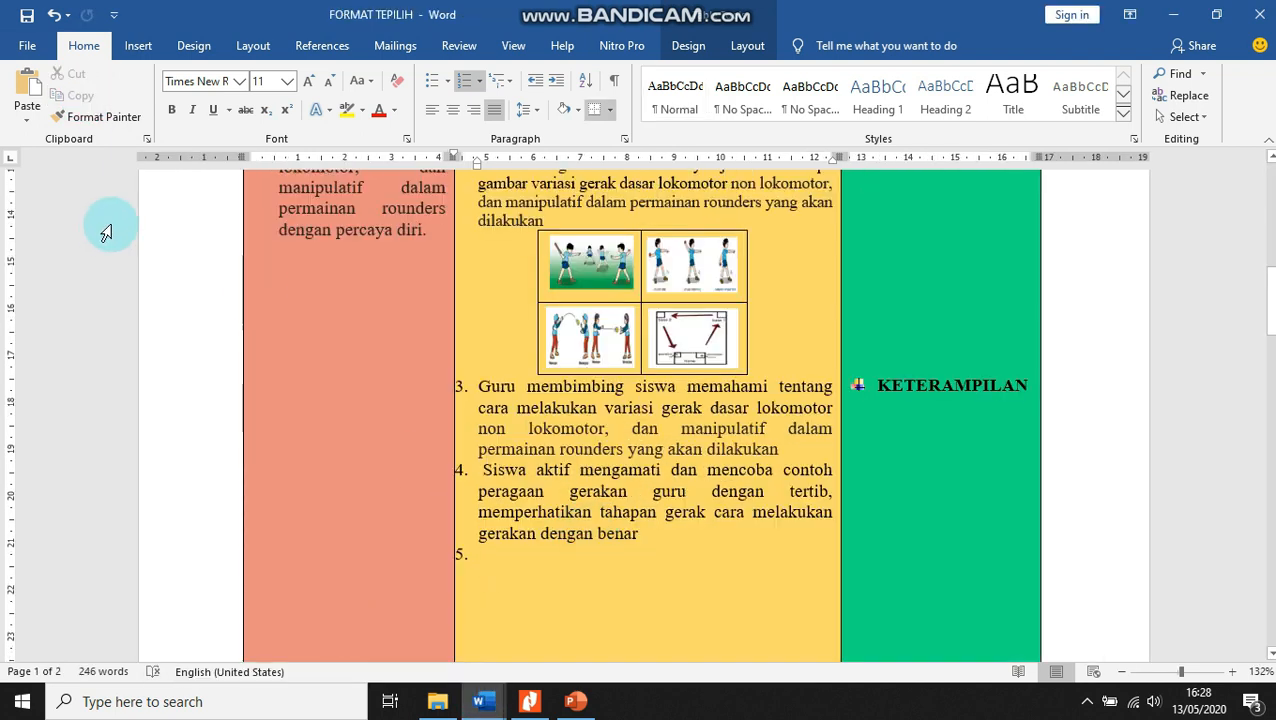
{"action": "left_click", "coordinate": [27, 88]}
Step: Remove the empty paragraphs between item 5 of INTI and the PENUTUP section
{"action": "scroll", "coordinate": [566, 505], "scroll_direction": "down", "scroll_amount": 8}
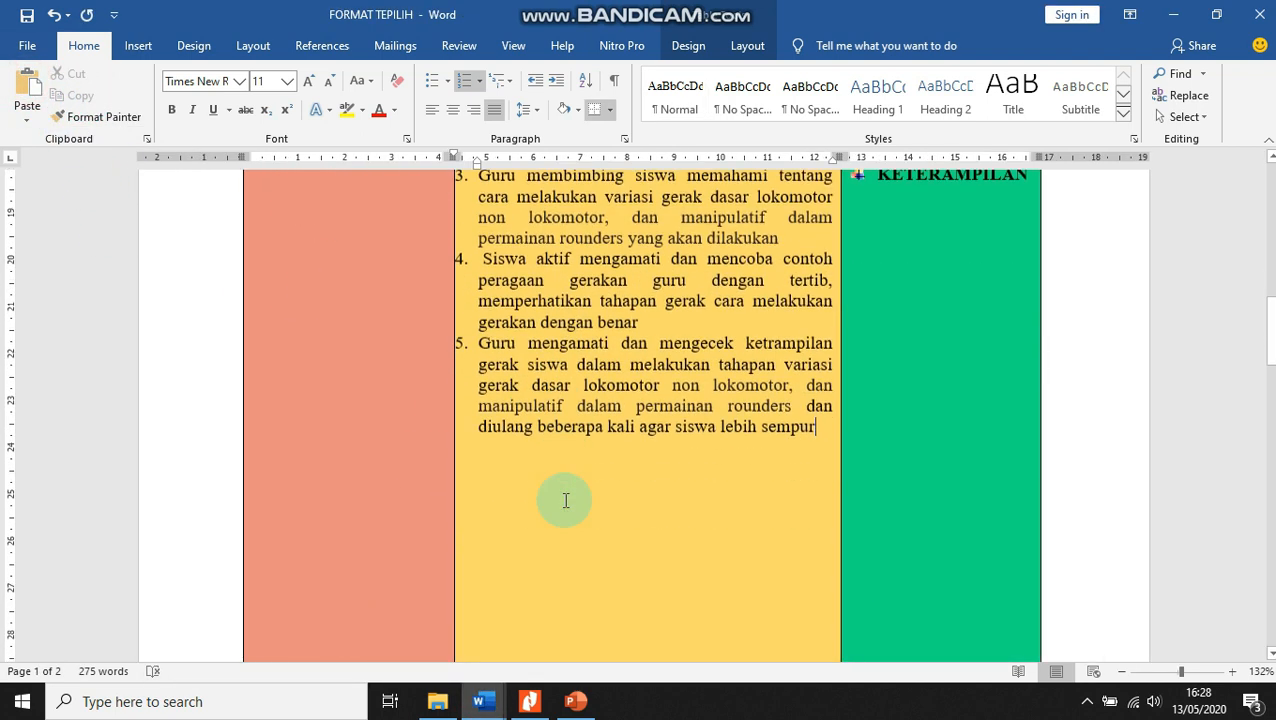
{"action": "left_click", "coordinate": [558, 493]}
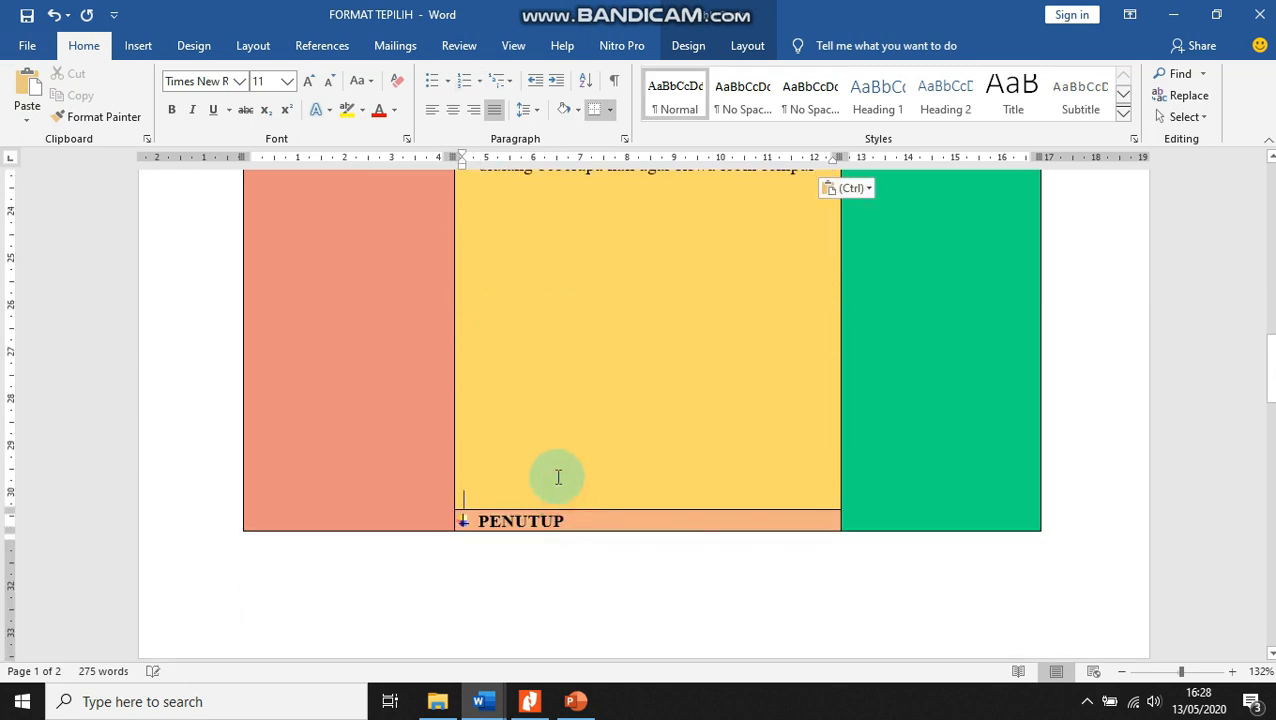
{"action": "scroll", "coordinate": [561, 475], "scroll_direction": "down", "scroll_amount": 2}
{"action": "key", "text": "BackSpace"}
{"action": "key", "text": "BackSpace"}
{"action": "key", "text": "BackSpace"}
{"action": "key", "text": "BackSpace"}
{"action": "key", "text": "BackSpace"}
{"action": "key", "text": "BackSpace"}
{"action": "key", "text": "BackSpace"}
{"action": "key", "text": "BackSpace"}
{"action": "key", "text": "BackSpace"}
{"action": "key", "text": "BackSpace"}
{"action": "key", "text": "BackSpace"}
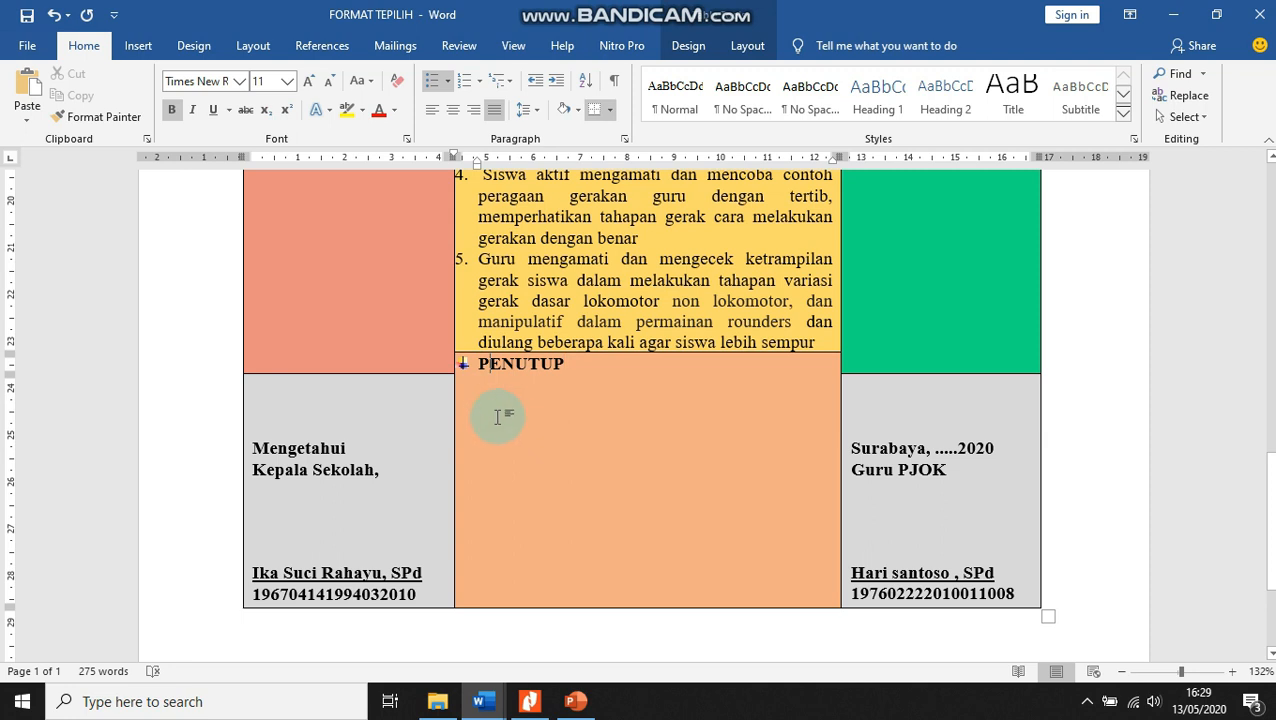
Step: Add an empty line below the PENUTUP heading, copy the four PENUTUP items from the 03 RPP PJOK document, and return to FORMAT TEPILIH
{"action": "key", "text": "Return"}
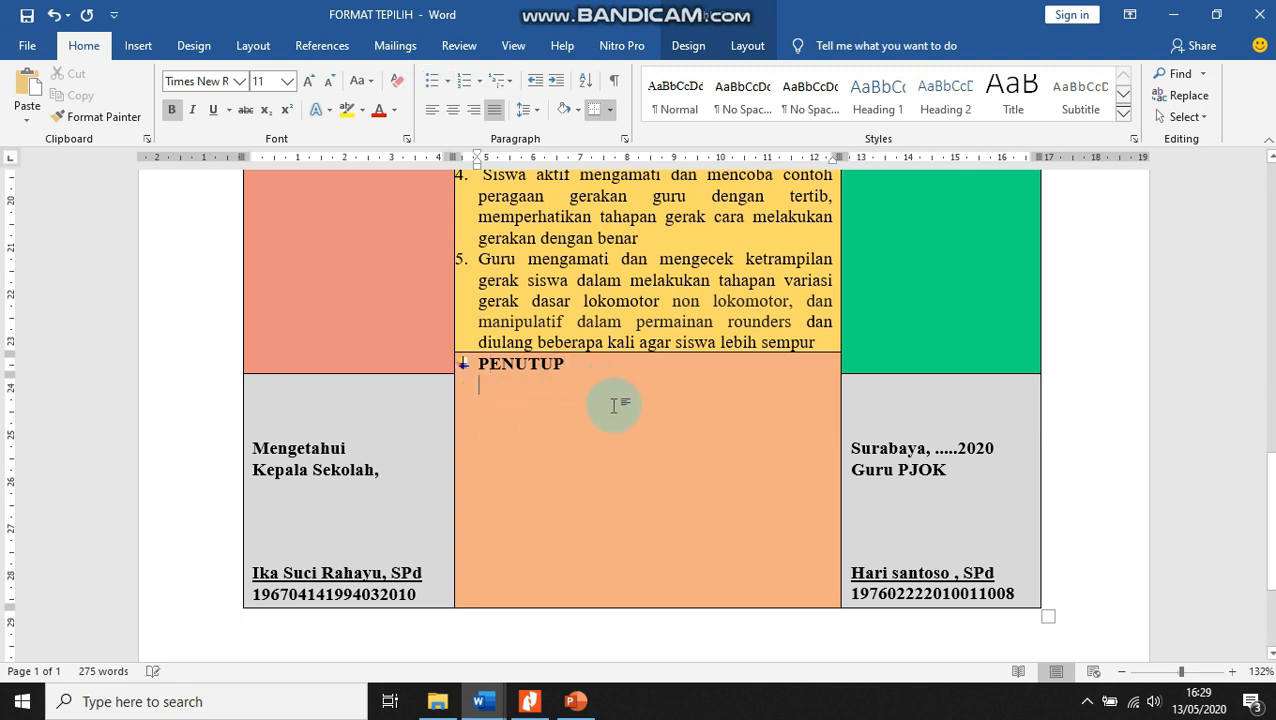
{"action": "scroll", "coordinate": [616, 405], "scroll_direction": "up", "scroll_amount": 15}
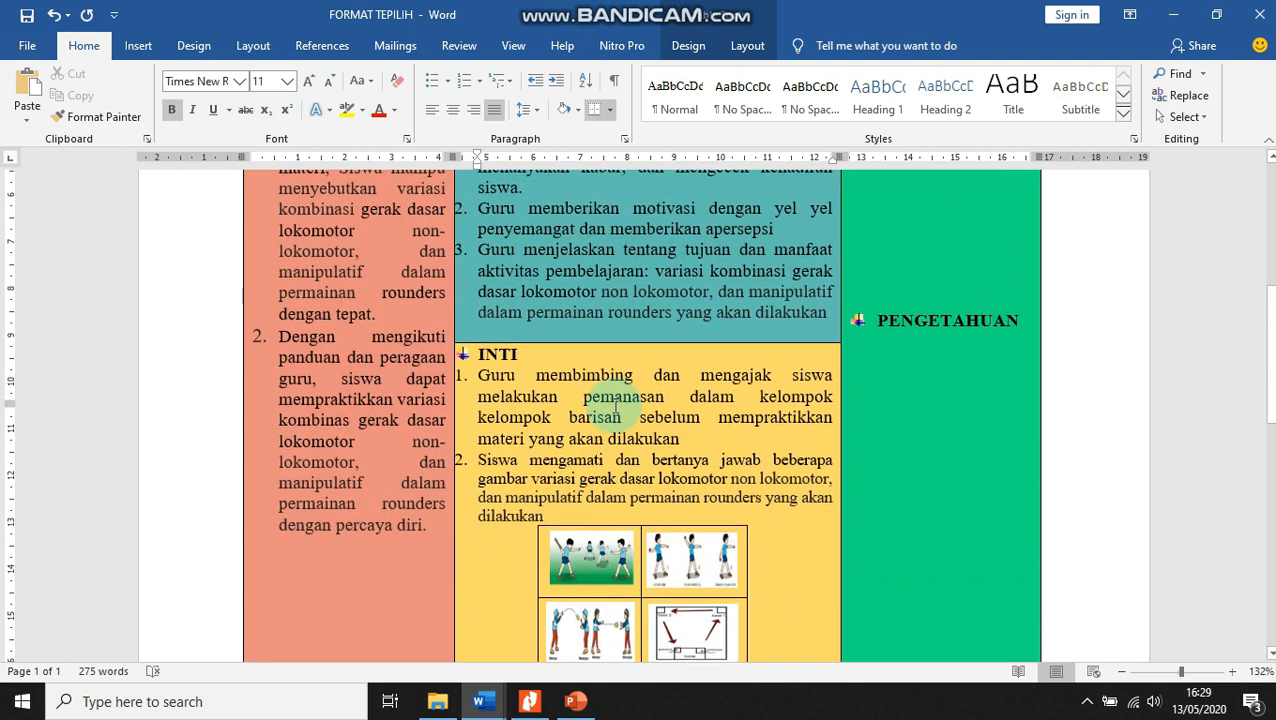
{"action": "scroll", "coordinate": [616, 405], "scroll_direction": "up", "scroll_amount": 1}
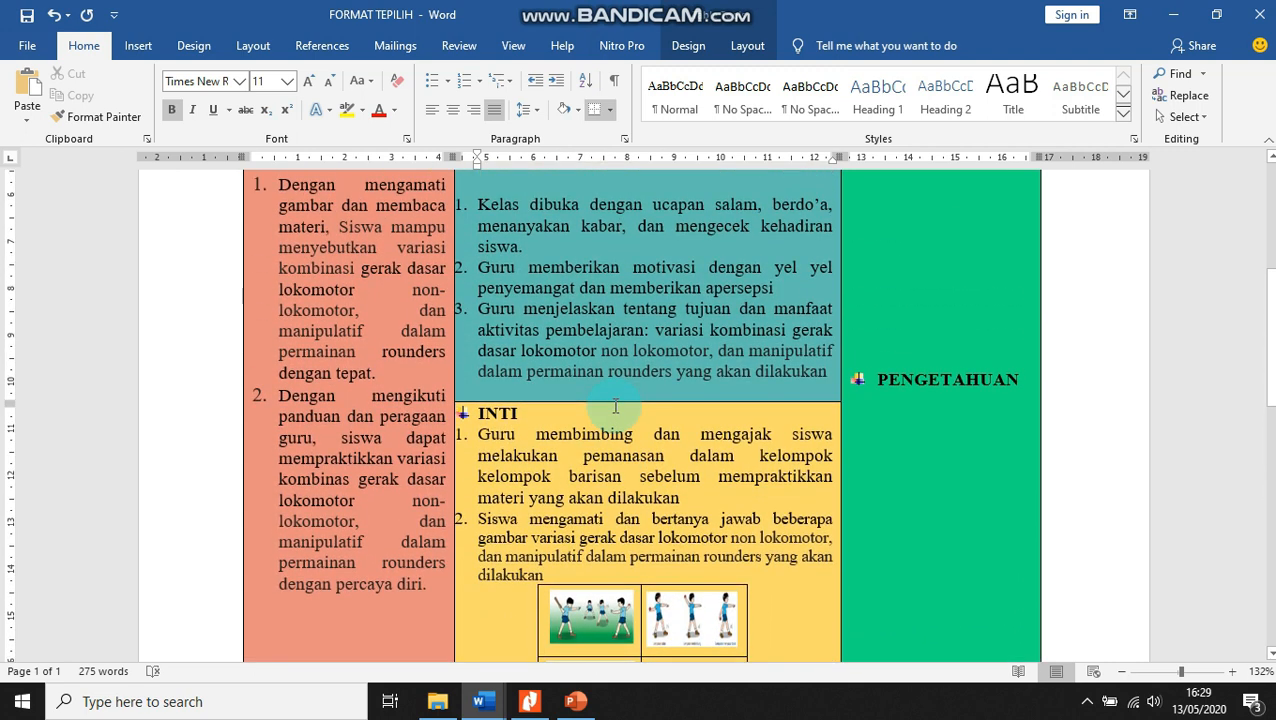
{"action": "scroll", "coordinate": [613, 408], "scroll_direction": "down", "scroll_amount": 14}
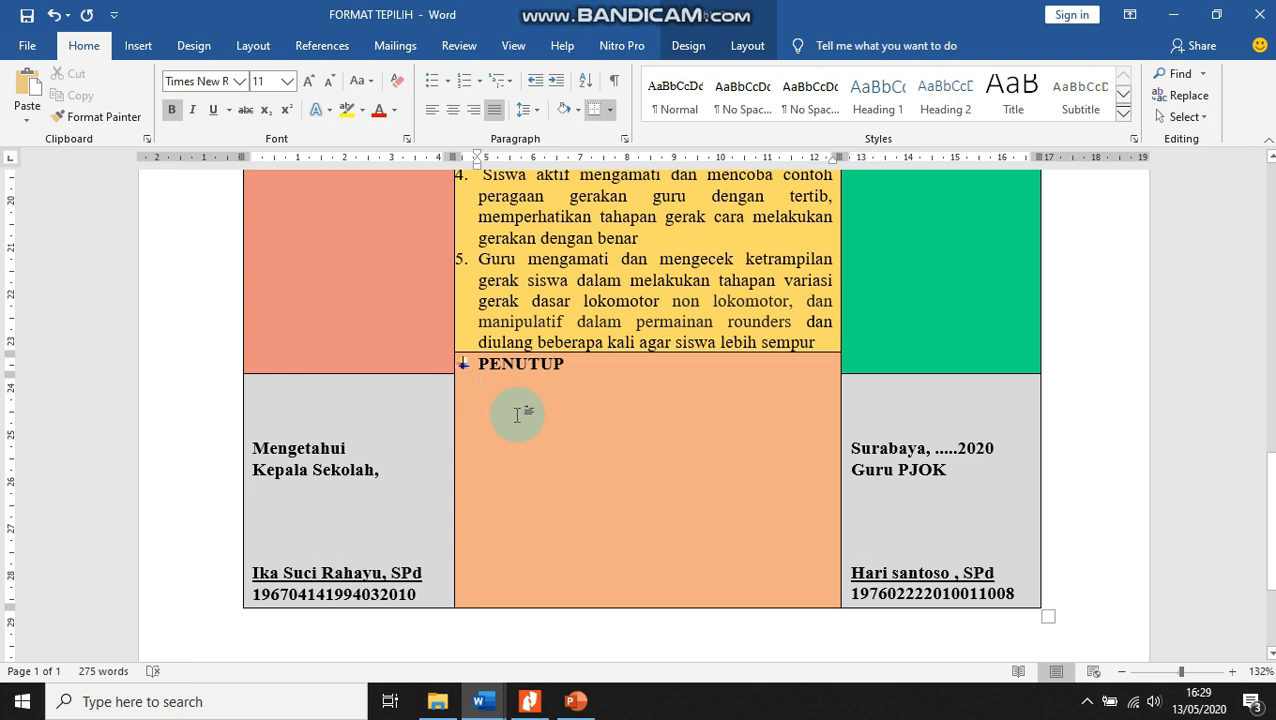
{"action": "left_click", "coordinate": [480, 700]}
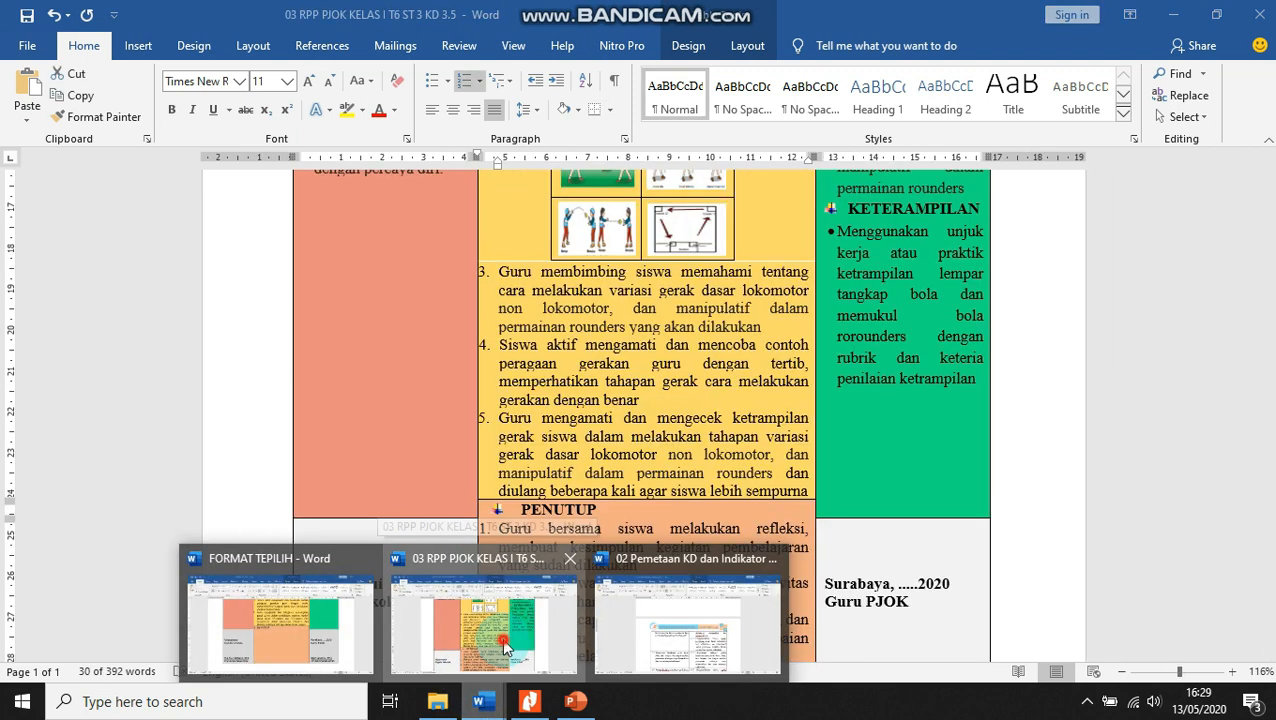
{"action": "left_click", "coordinate": [468, 660]}
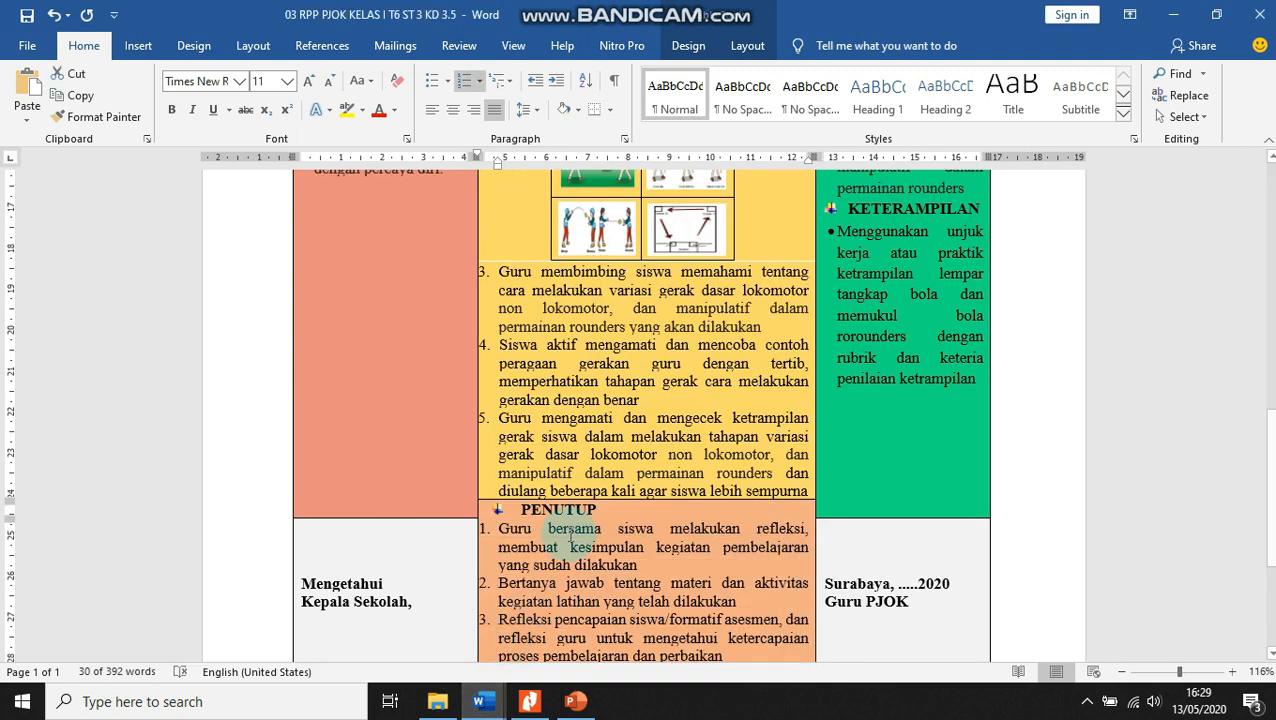
{"action": "scroll", "coordinate": [585, 504], "scroll_direction": "down", "scroll_amount": 2}
{"action": "left_click_drag", "start_coordinate": [497, 328], "coordinate": [590, 511]}
{"action": "left_click", "coordinate": [80, 97]}
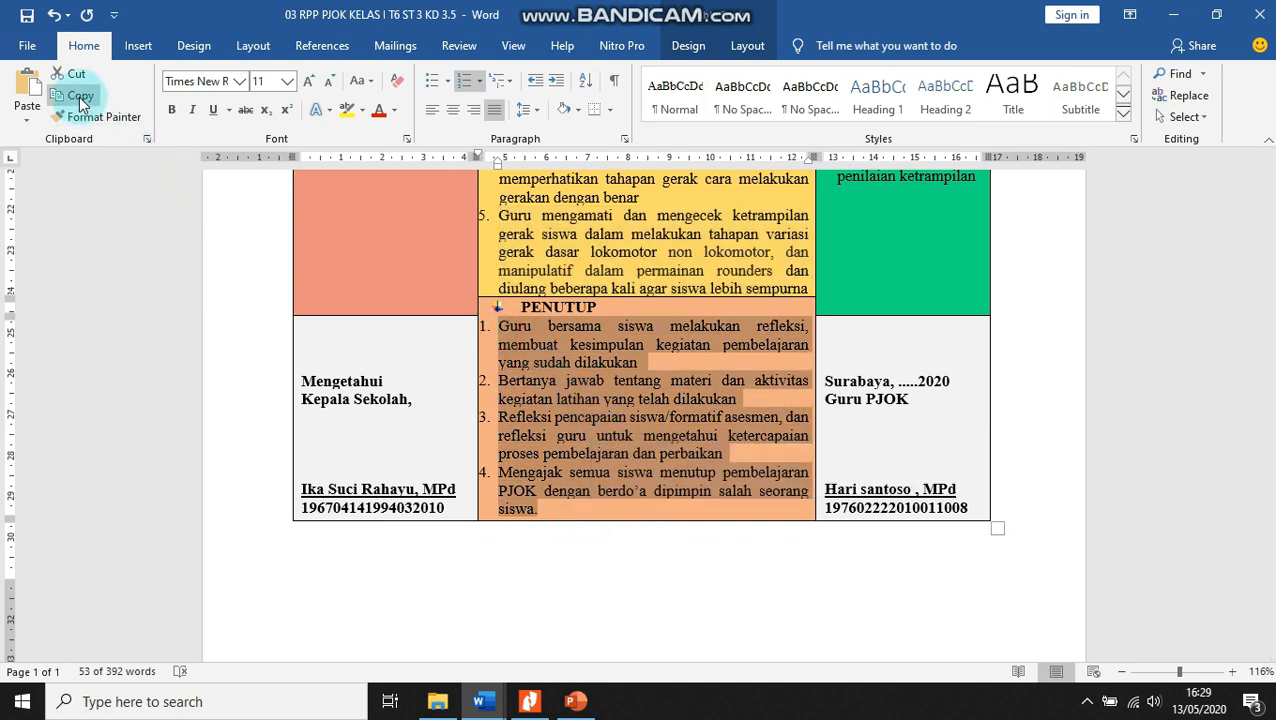
{"action": "left_click", "coordinate": [482, 700]}
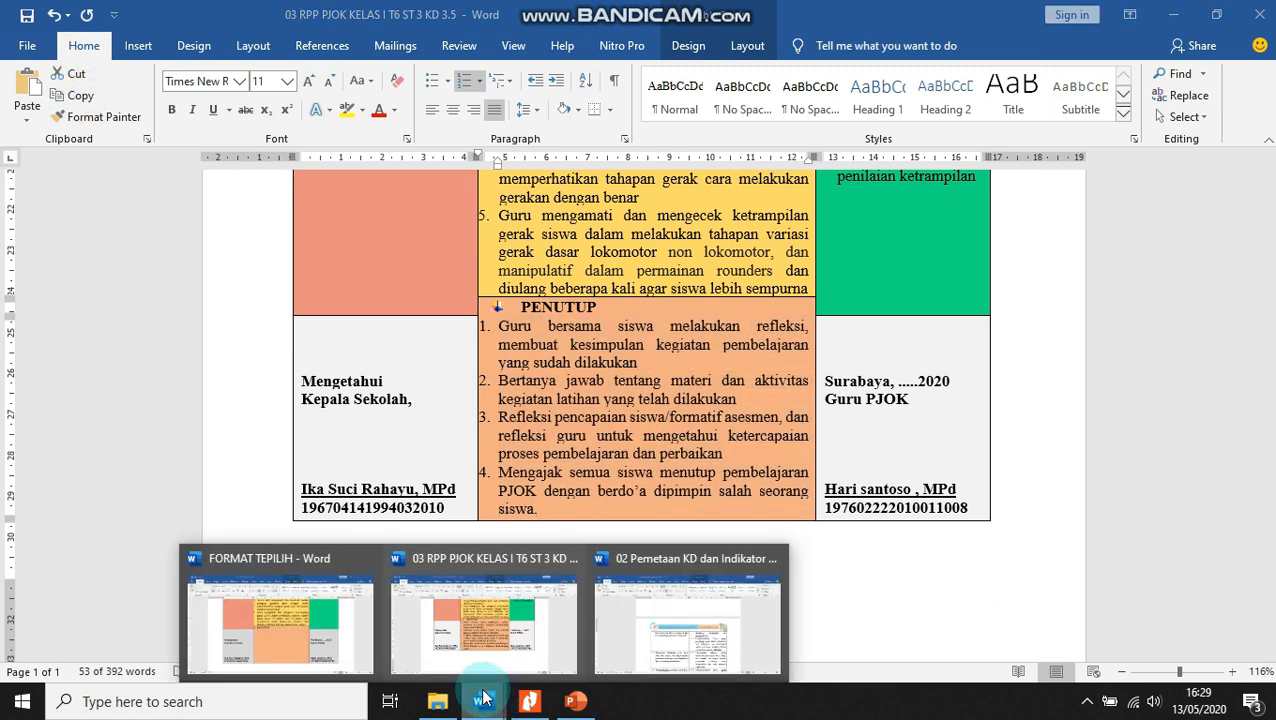
{"action": "left_click", "coordinate": [320, 625]}
Step: Try to paste the four copied items directly under the PENUTUP heading, and undo the paste
{"action": "left_click", "coordinate": [664, 404]}
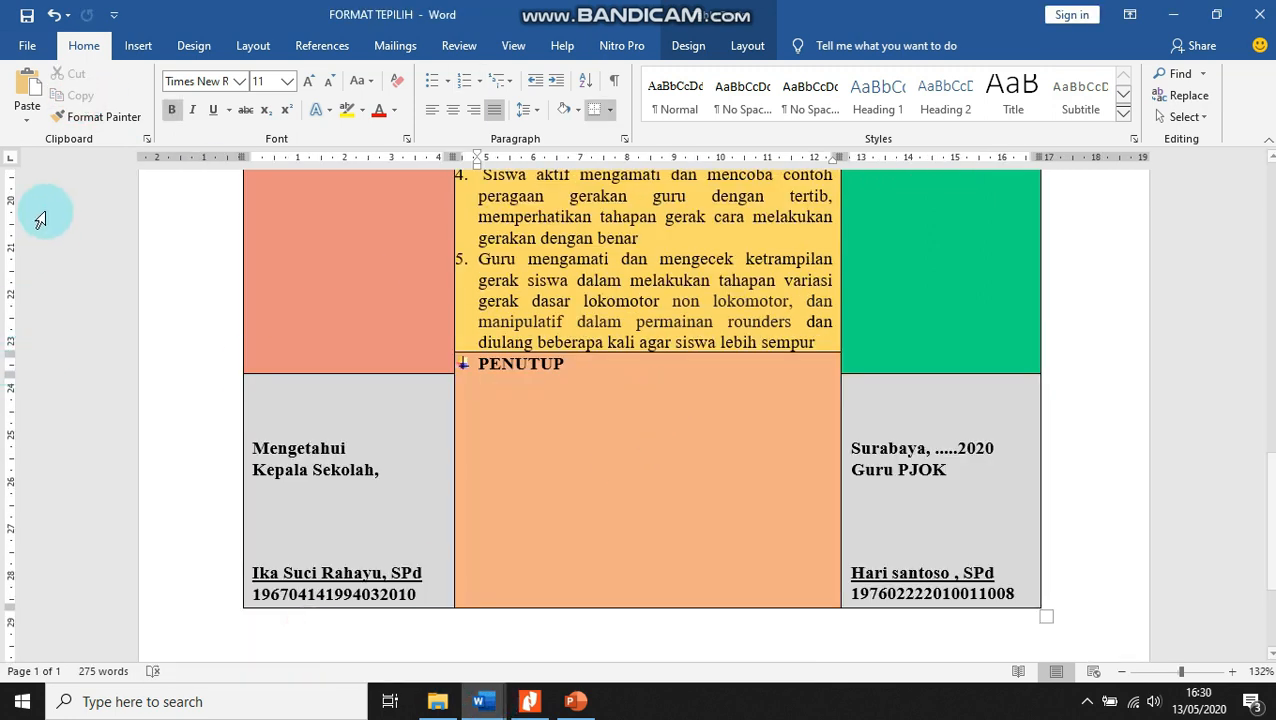
{"action": "left_click", "coordinate": [27, 88]}
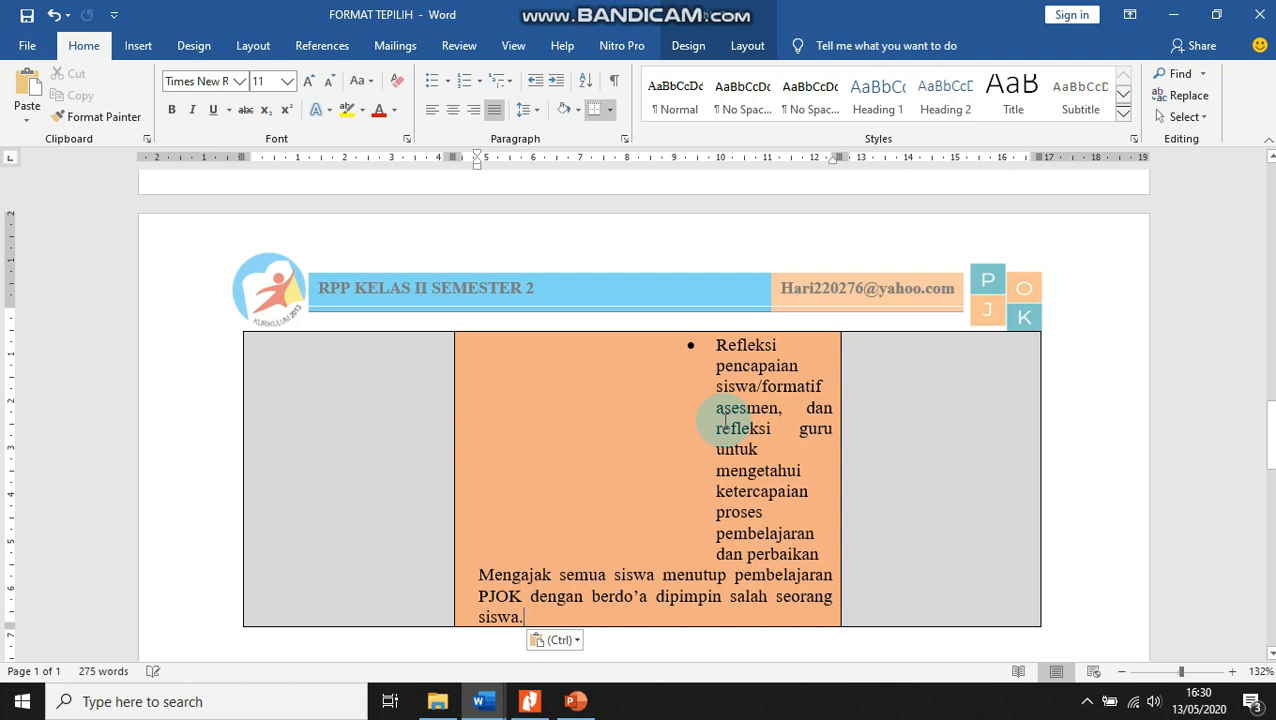
{"action": "left_click", "coordinate": [53, 14]}
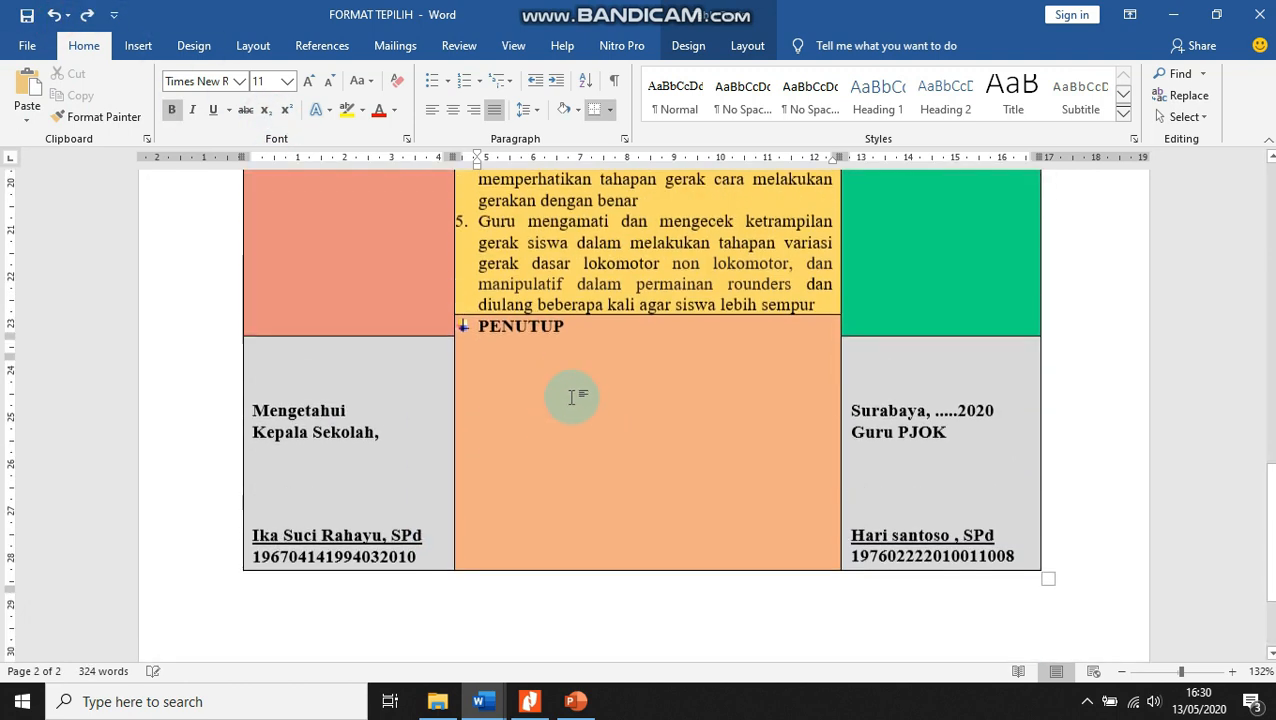
{"action": "key", "text": "ctrl+z"}
Step: Paste the copied closing activities into the blank space below PENUTUP and number the list starting at 1
{"action": "left_click", "coordinate": [547, 430]}
{"action": "left_click", "coordinate": [34, 90]}
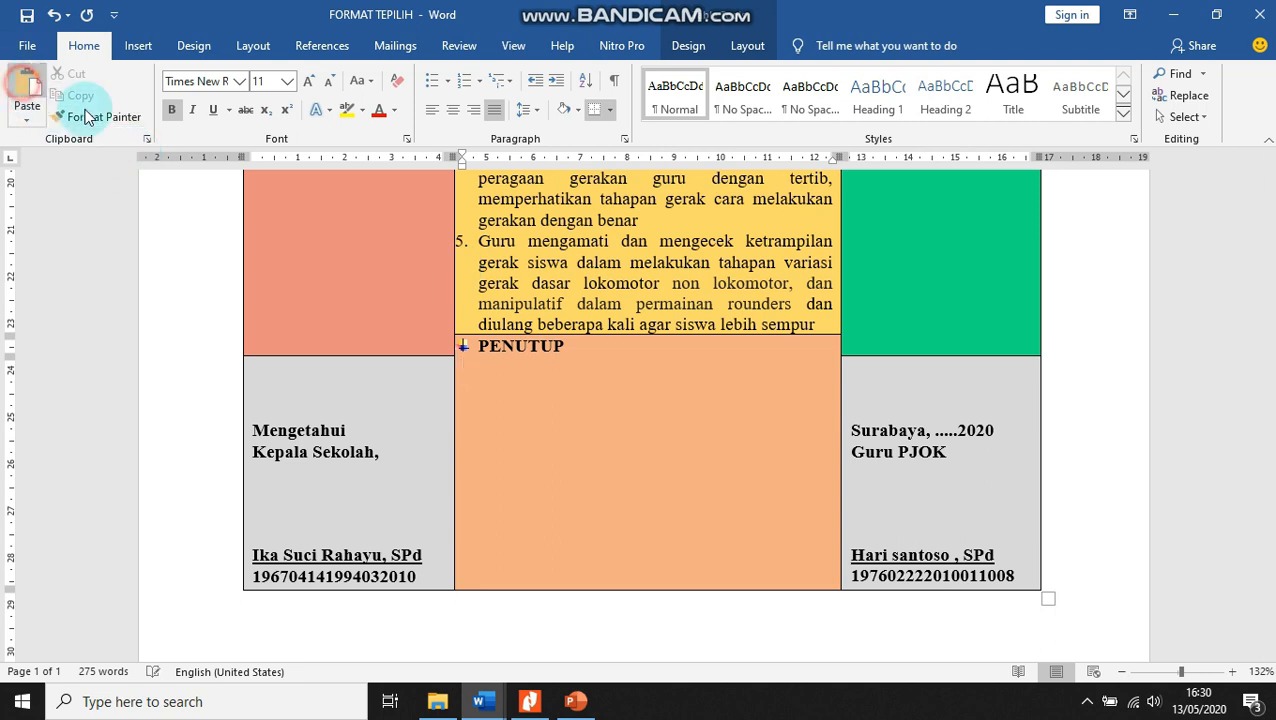
{"action": "scroll", "coordinate": [712, 390], "scroll_direction": "up", "scroll_amount": 8}
{"action": "scroll", "coordinate": [712, 393], "scroll_direction": "up", "scroll_amount": 1}
{"action": "left_click", "coordinate": [716, 393]}
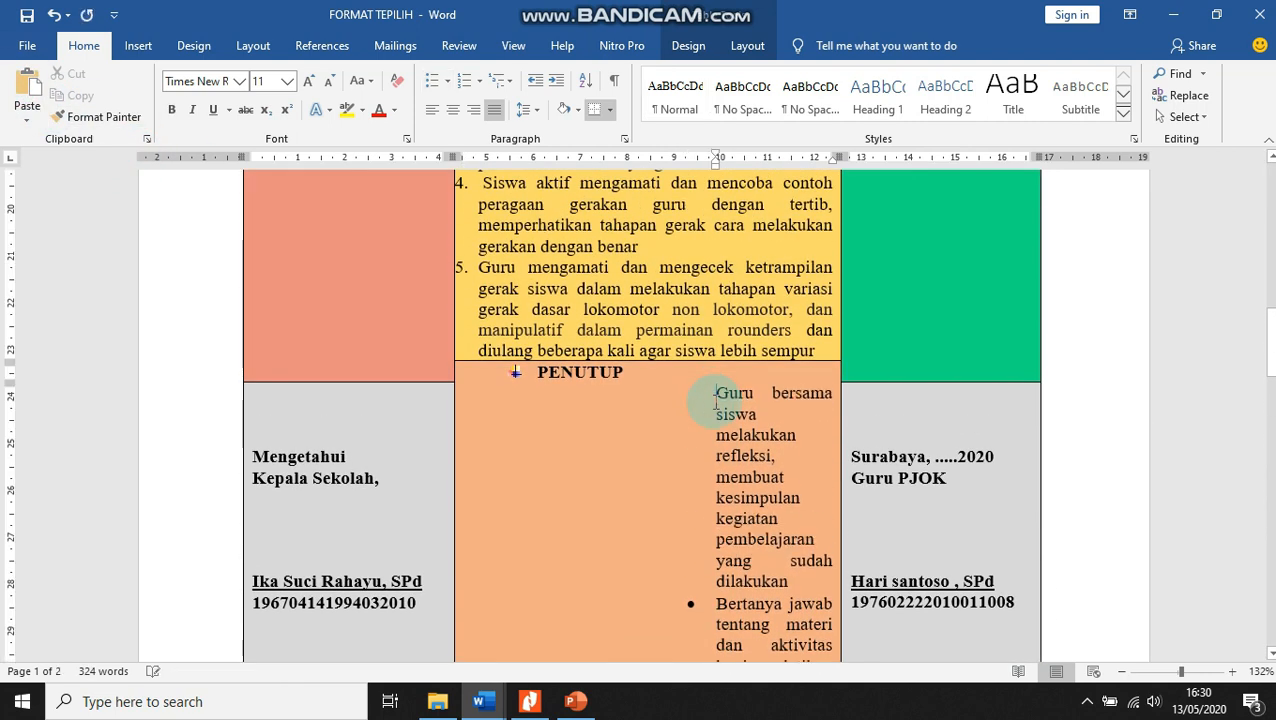
{"action": "type", "text": "1."}
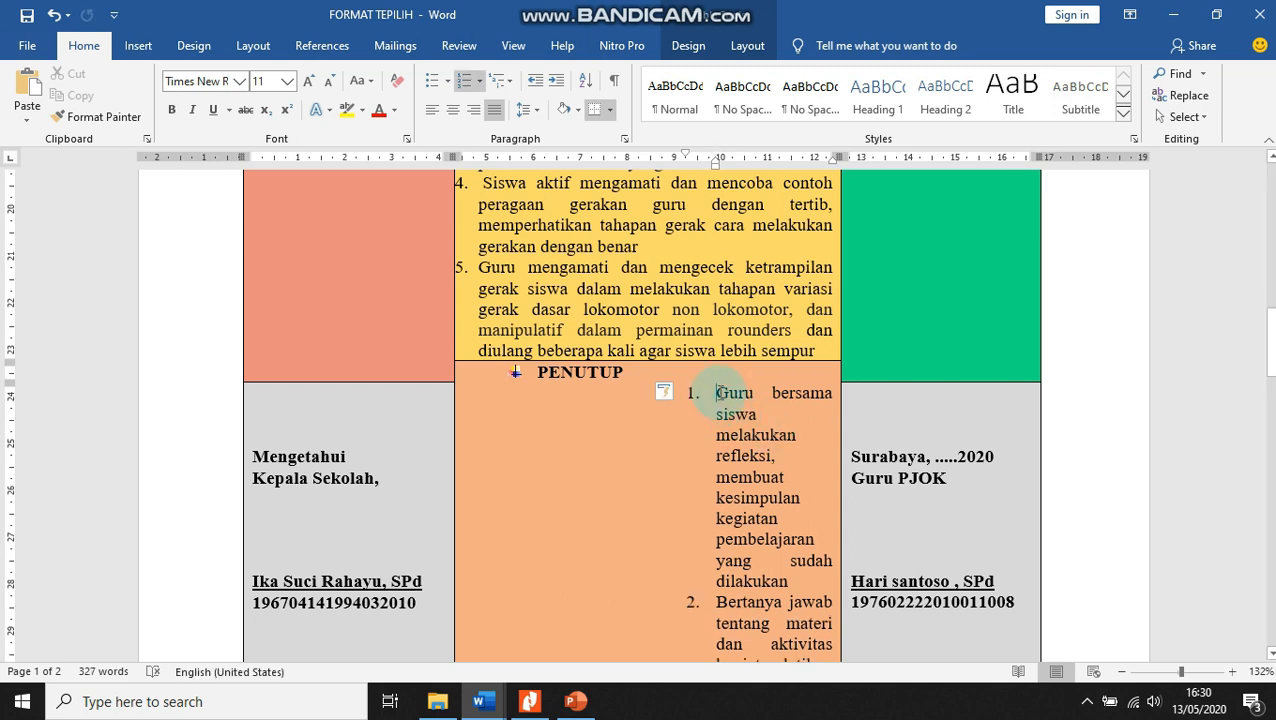
Step: Reduce the indents of the pasted PENUTUP list so its numbers and text align with the INTI items above
{"action": "left_click_drag", "start_coordinate": [716, 392], "coordinate": [786, 607]}
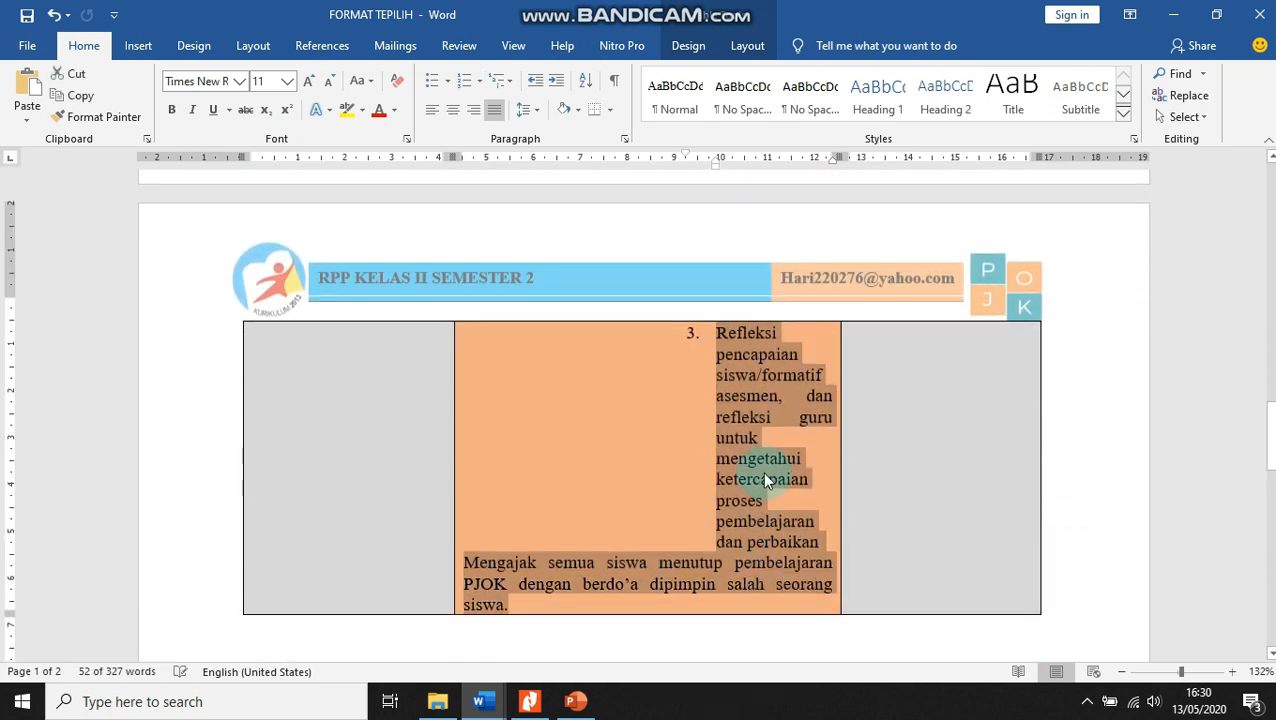
{"action": "scroll", "coordinate": [763, 480], "scroll_direction": "up", "scroll_amount": 5}
{"action": "scroll", "coordinate": [763, 480], "scroll_direction": "up", "scroll_amount": 3}
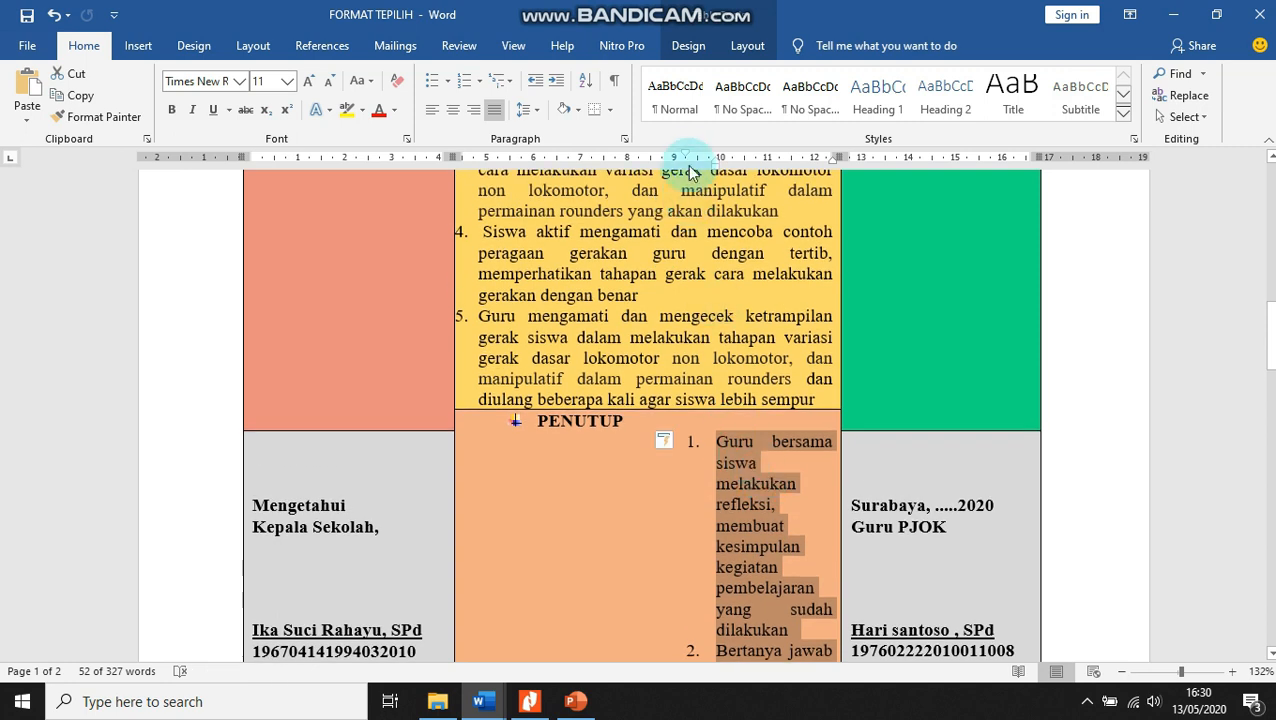
{"action": "left_click_drag", "start_coordinate": [687, 157], "coordinate": [455, 272]}
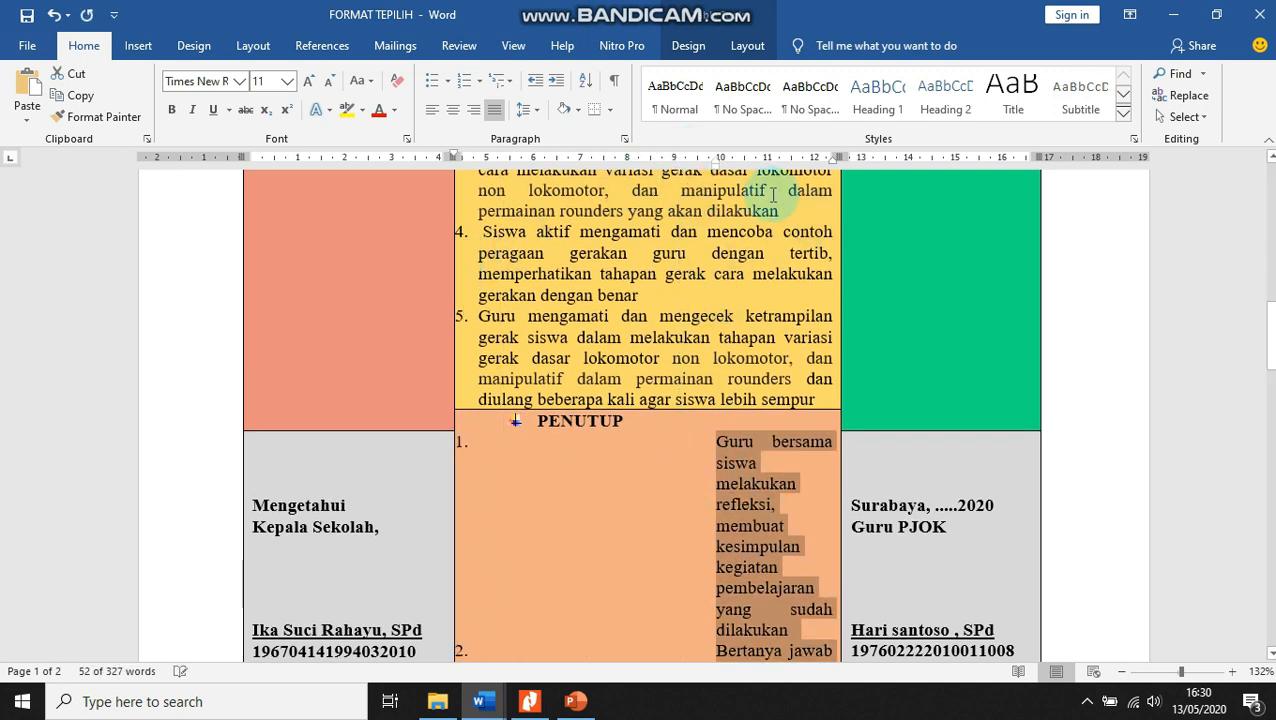
{"action": "mouse_move", "coordinate": [716, 166]}
{"action": "left_mouse_down"}
{"action": "mouse_move", "coordinate": [698, 162]}
{"action": "mouse_move", "coordinate": [507, 250]}
{"action": "mouse_move", "coordinate": [476, 271]}
{"action": "mouse_move", "coordinate": [485, 280]}
{"action": "left_mouse_up"}
{"action": "scroll", "coordinate": [662, 487], "scroll_direction": "down", "scroll_amount": 3}
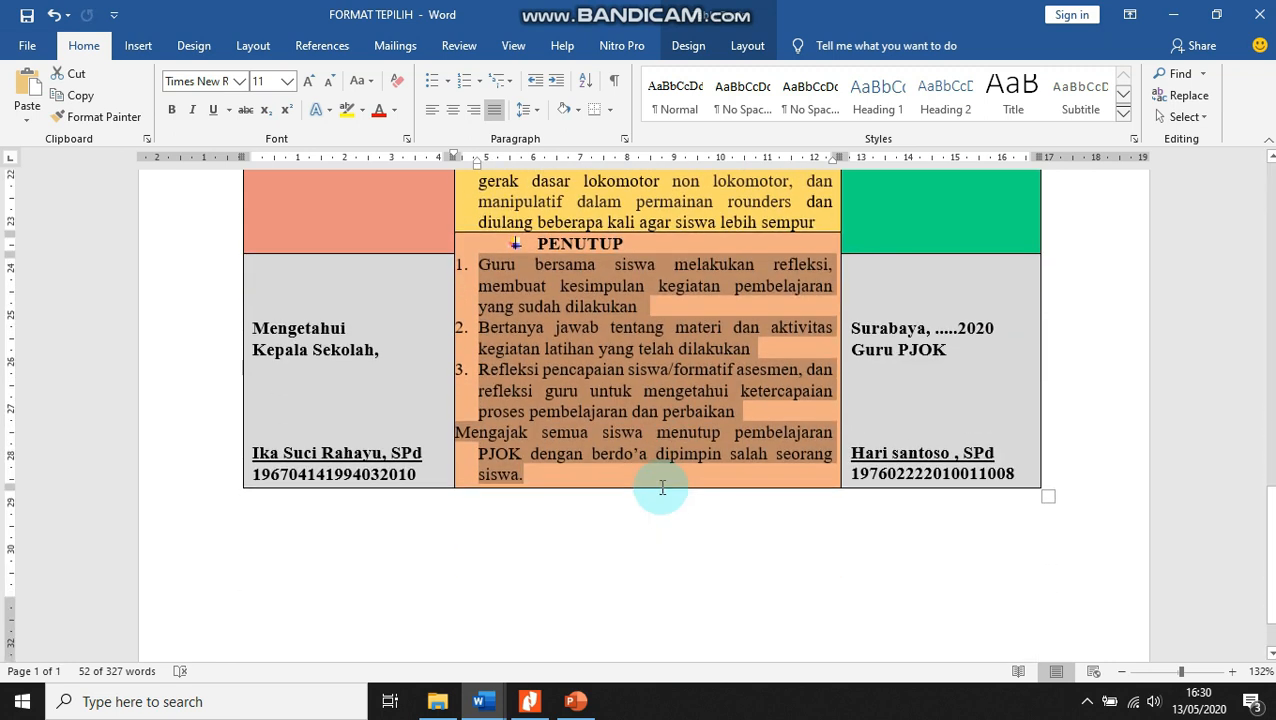
Step: Turn the closing sentence "Mengajak semua siswa menutup pembelajaran PJOK..." into item 4 of the PENUTUP list
{"action": "left_click", "coordinate": [783, 413]}
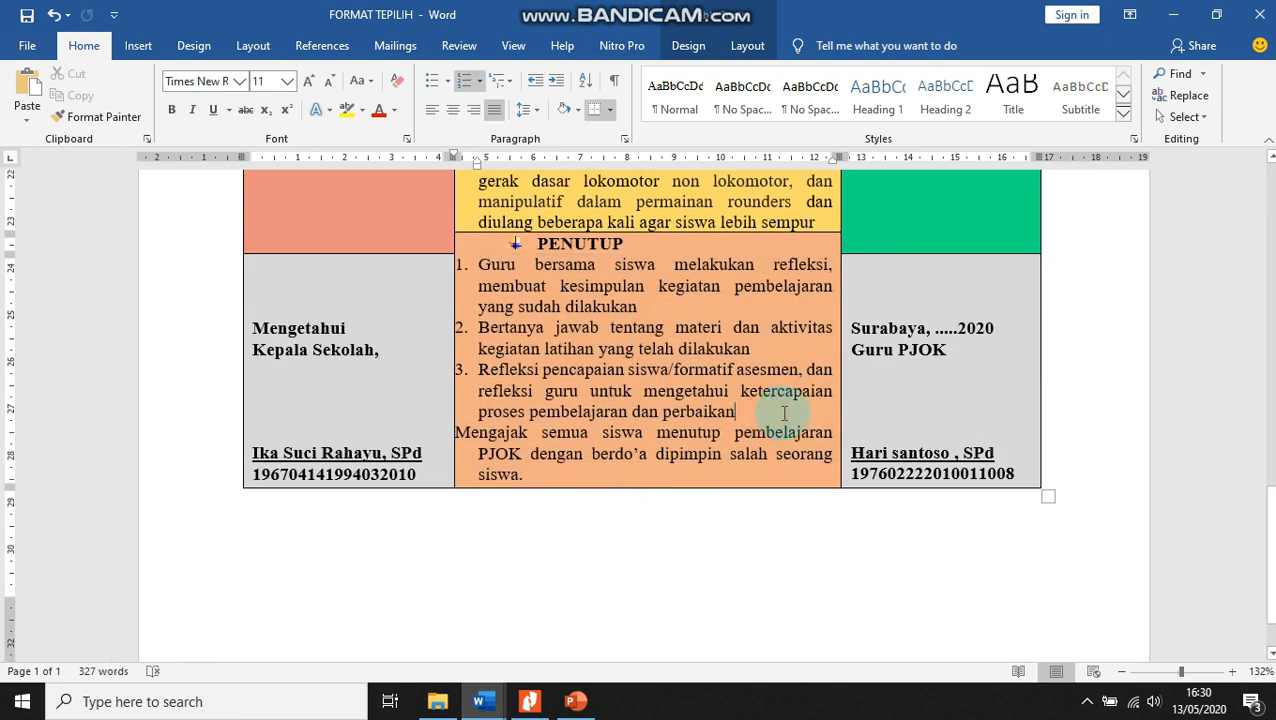
{"action": "key", "text": "Return"}
{"action": "left_click", "coordinate": [460, 458]}
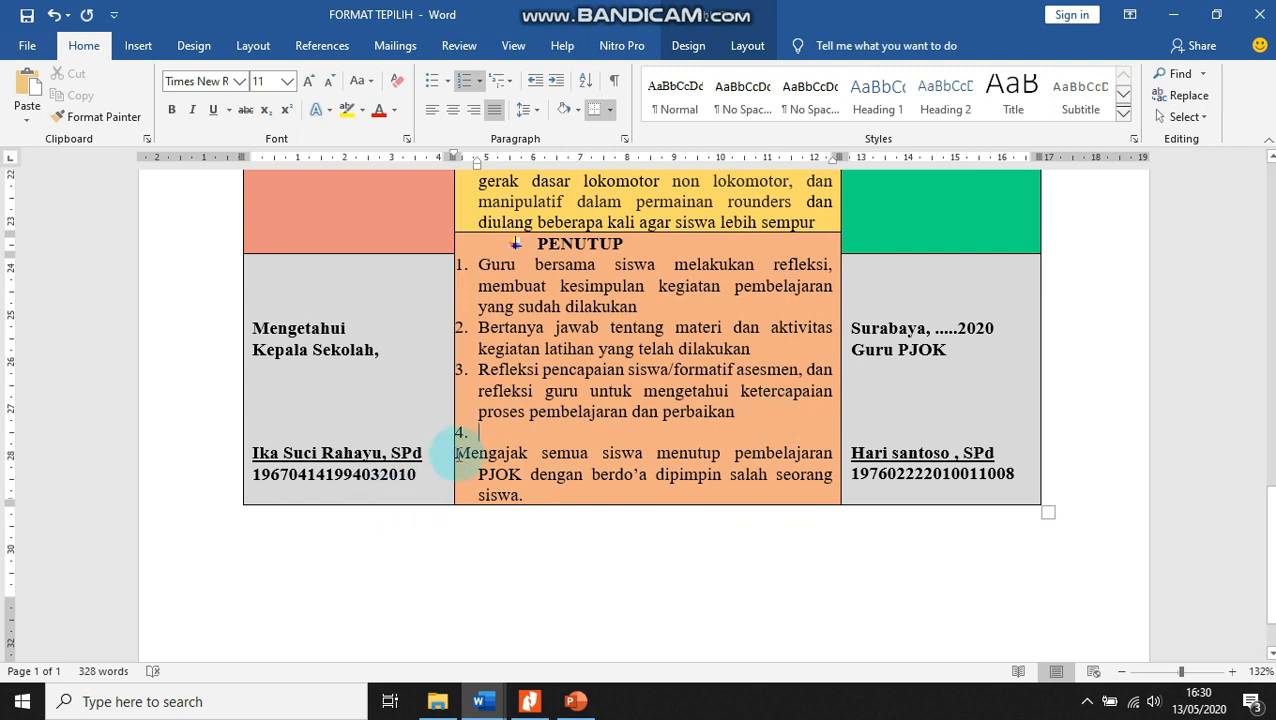
{"action": "left_click", "coordinate": [456, 454]}
{"action": "key", "text": "BackSpace"}
{"action": "key", "text": "BackSpace"}
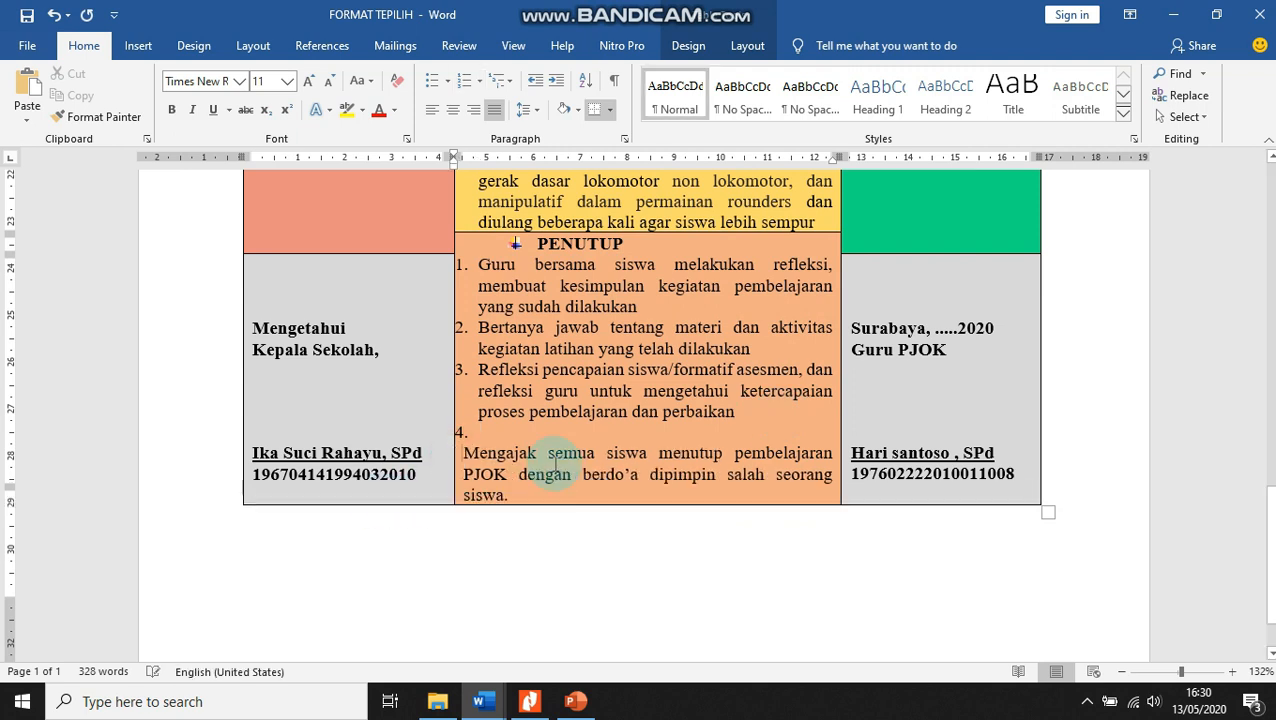
{"action": "key", "text": "BackSpace"}
Step: Place the cursor on the blank line below SIKAP in the PENILAIAN column and switch to the 03 RPP PJOK document's PENILAIAN section
{"action": "scroll", "coordinate": [570, 495], "scroll_direction": "up", "scroll_amount": 15}
{"action": "scroll", "coordinate": [588, 517], "scroll_direction": "down", "scroll_amount": 4}
{"action": "scroll", "coordinate": [588, 517], "scroll_direction": "down", "scroll_amount": 14}
{"action": "scroll", "coordinate": [588, 515], "scroll_direction": "up", "scroll_amount": 5}
{"action": "scroll", "coordinate": [588, 515], "scroll_direction": "up", "scroll_amount": 10}
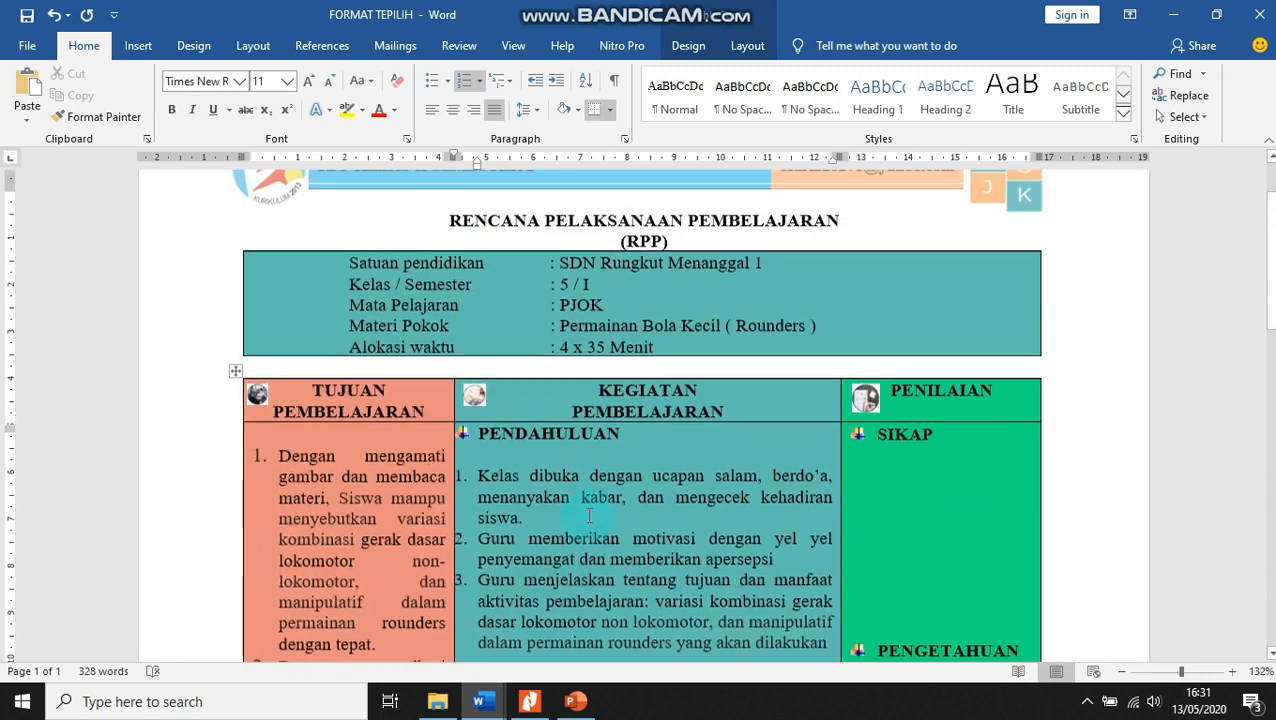
{"action": "left_click", "coordinate": [930, 474]}
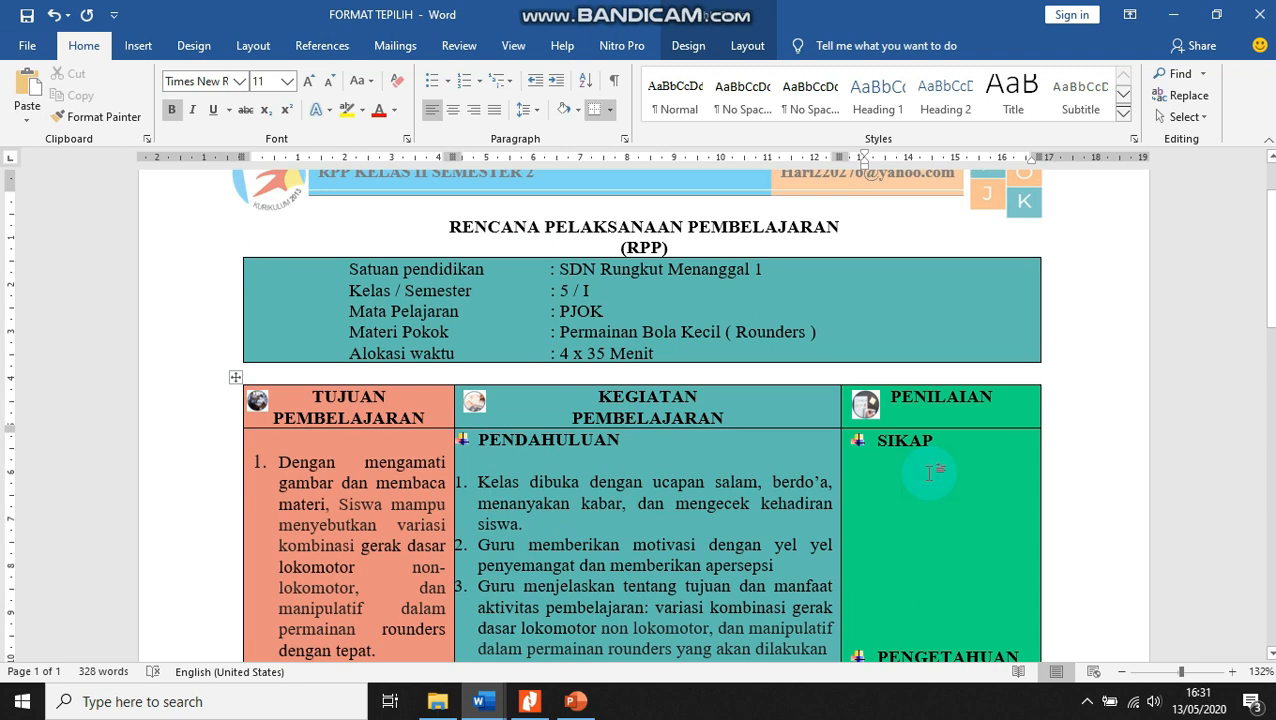
{"action": "scroll", "coordinate": [929, 472], "scroll_direction": "down", "scroll_amount": 3}
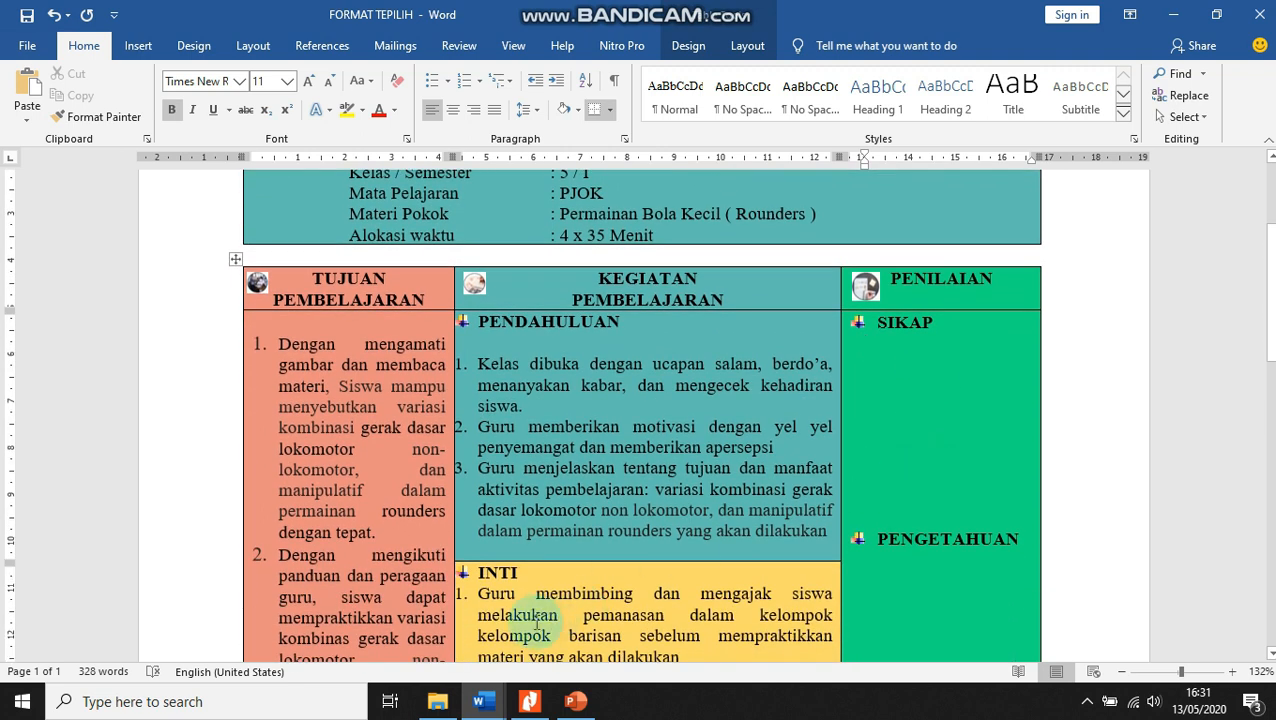
{"action": "mouse_move", "coordinate": [487, 706]}
{"action": "left_click", "coordinate": [484, 625]}
{"action": "scroll", "coordinate": [940, 350], "scroll_direction": "up", "scroll_amount": 10}
{"action": "scroll", "coordinate": [940, 348], "scroll_direction": "up", "scroll_amount": 8}
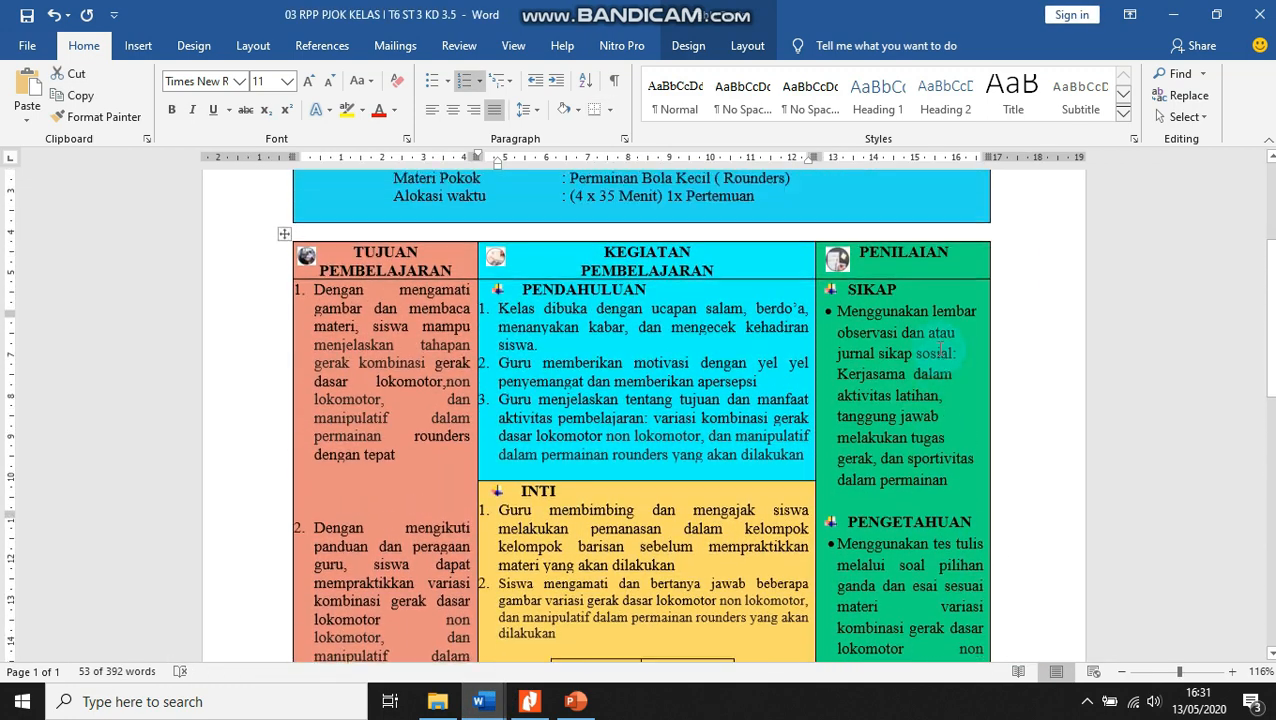
Step: Copy "Menggunakan lembar observasi dan atau jurnal sikap sosial:" and paste it below SIKAP in FORMAT TEPILIH
{"action": "left_click_drag", "start_coordinate": [874, 358], "coordinate": [958, 389]}
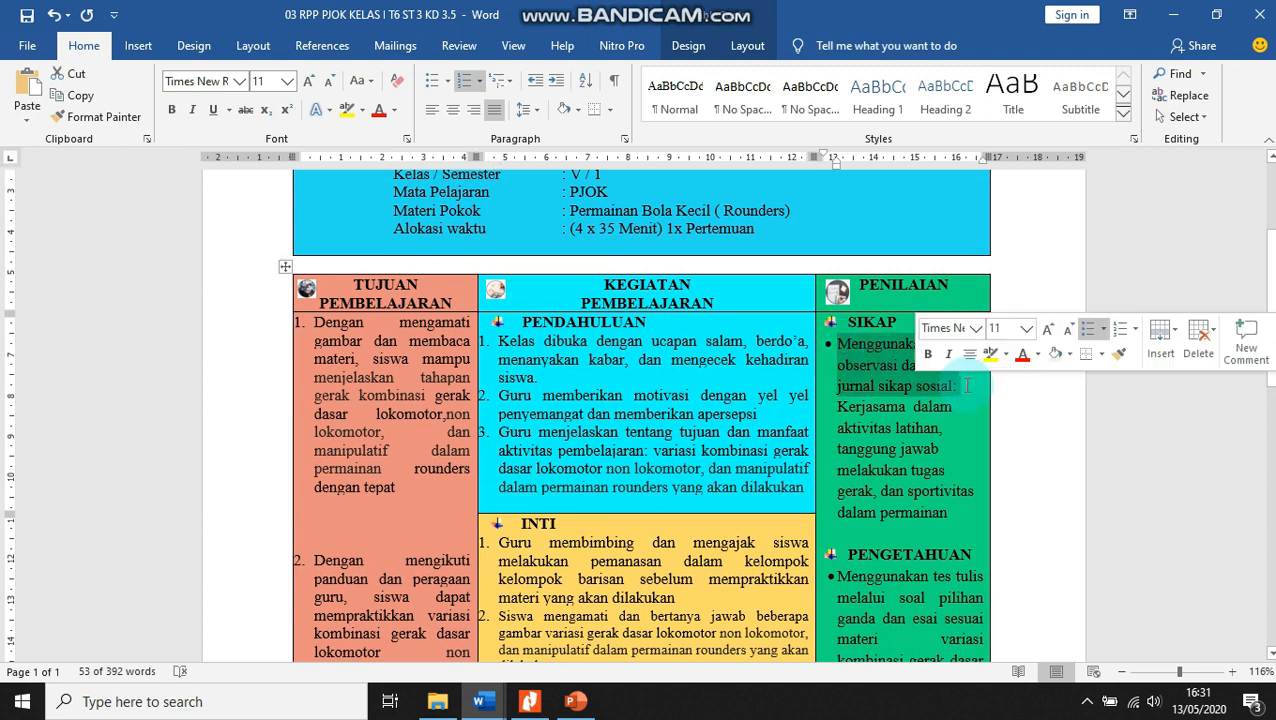
{"action": "right_click", "coordinate": [882, 344]}
{"action": "left_click", "coordinate": [931, 316]}
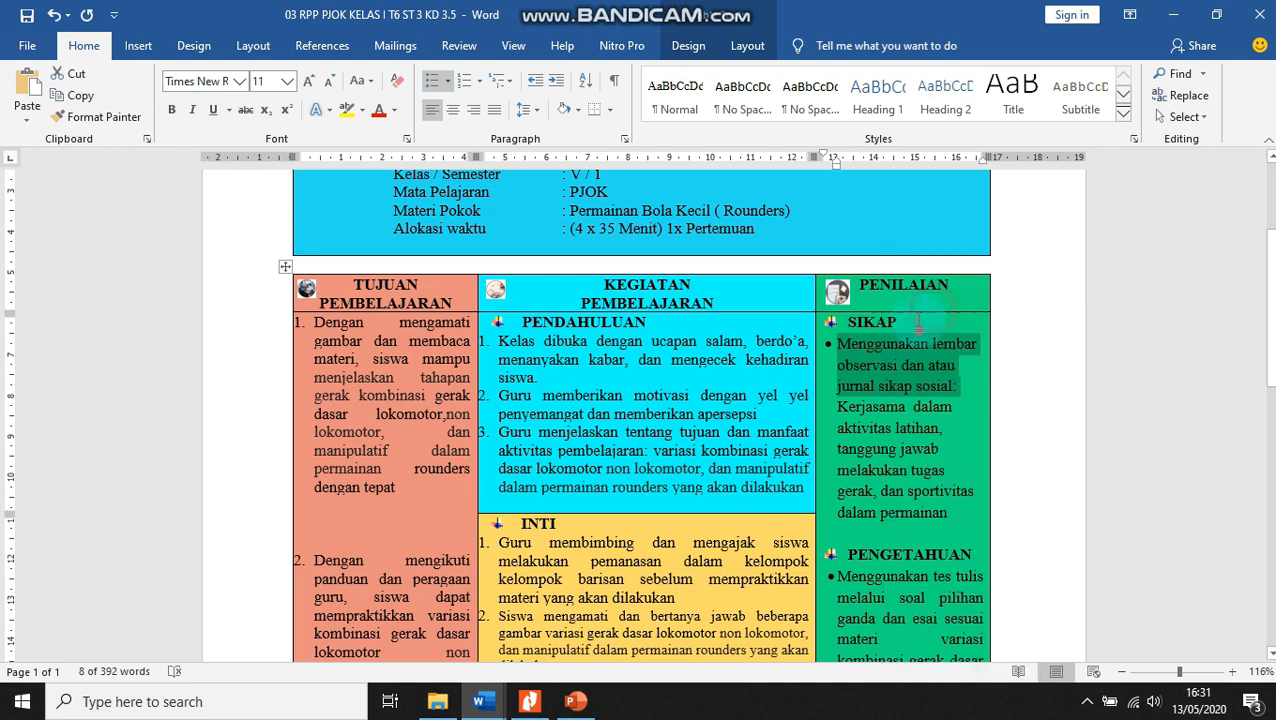
{"action": "left_click", "coordinate": [480, 701]}
{"action": "left_click", "coordinate": [360, 631]}
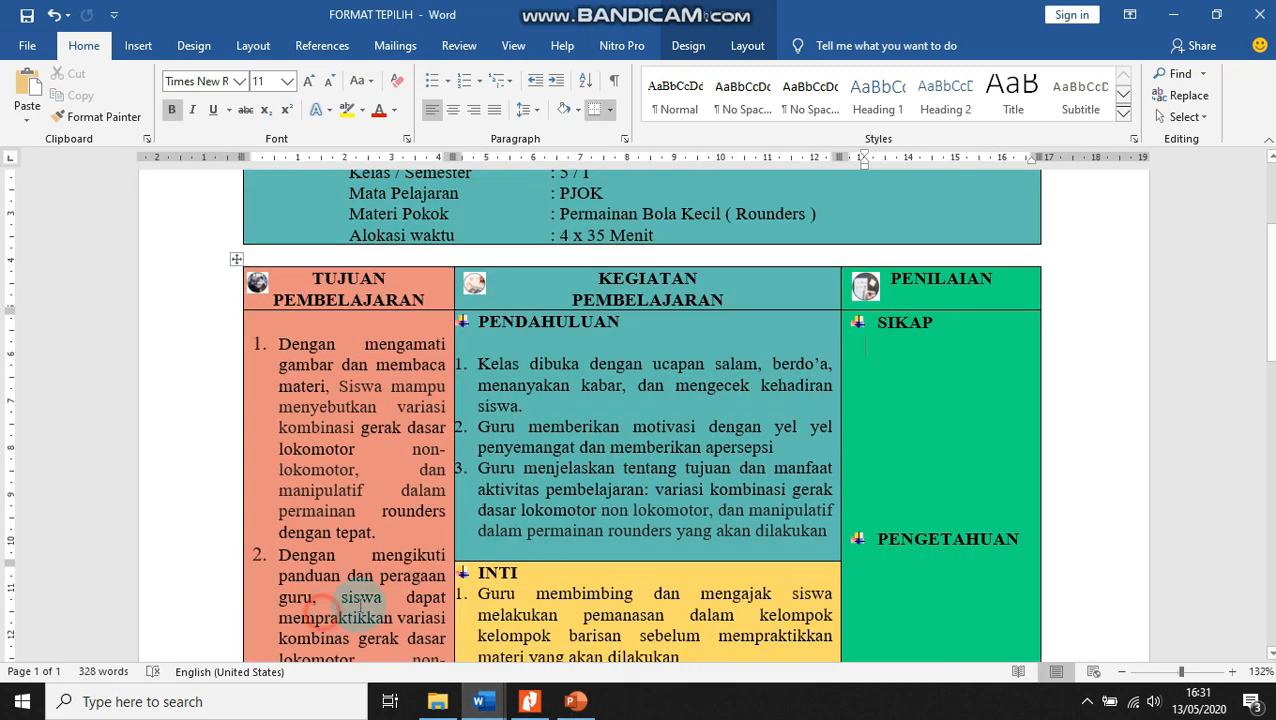
{"action": "left_click", "coordinate": [27, 92]}
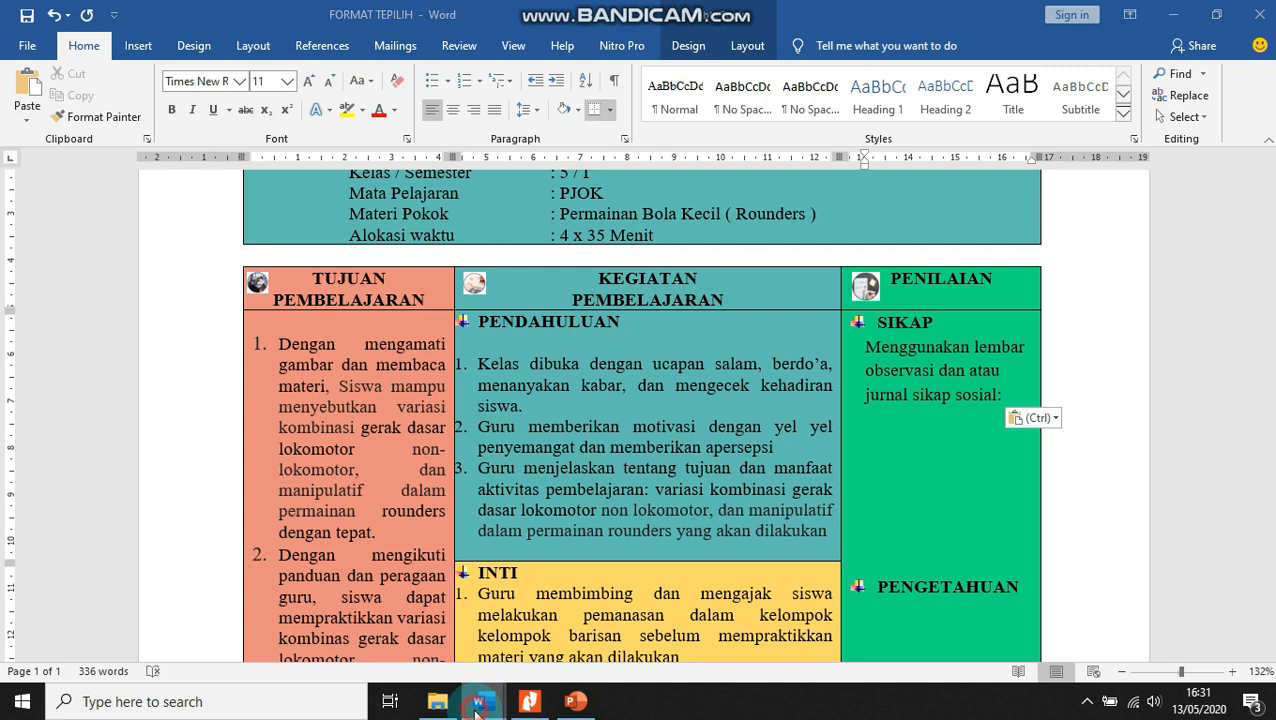
Step: Give the pasted SIKAP sentence a round bullet and reduce its indent to the edge of the PENILAIAN column
{"action": "mouse_move", "coordinate": [481, 701]}
{"action": "left_click", "coordinate": [537, 645]}
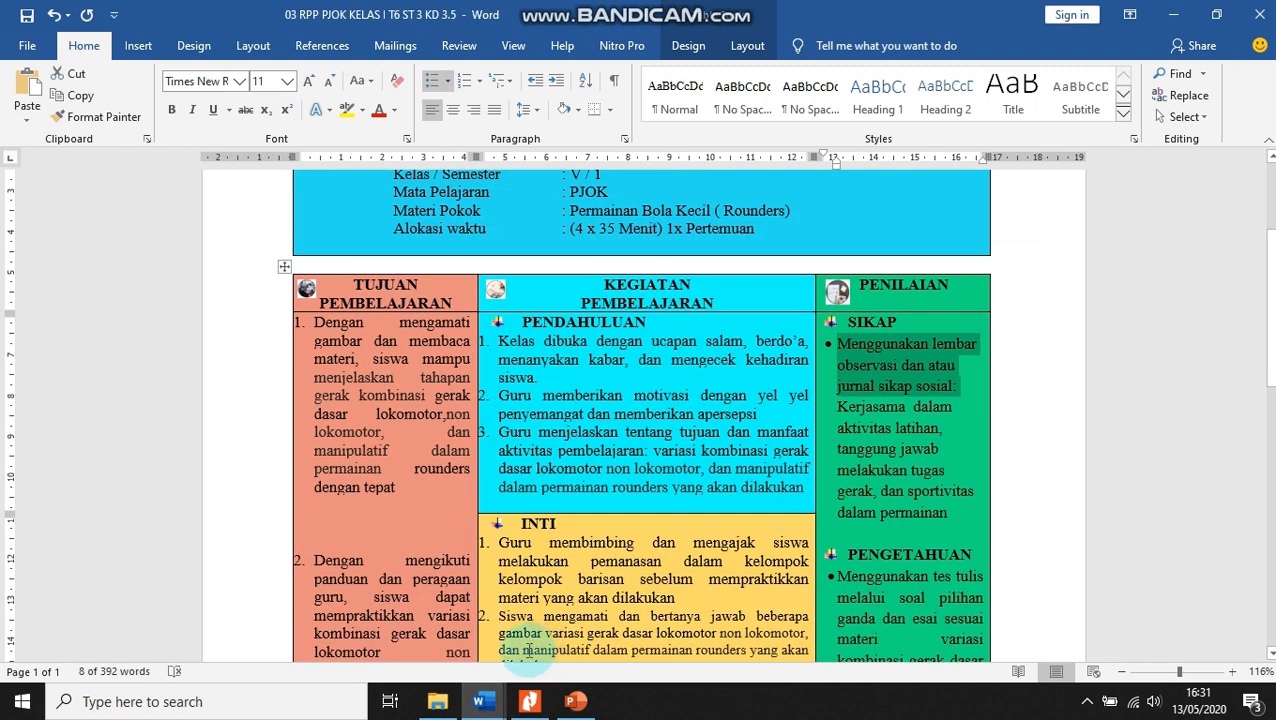
{"action": "mouse_move", "coordinate": [481, 701]}
{"action": "left_click", "coordinate": [279, 632]}
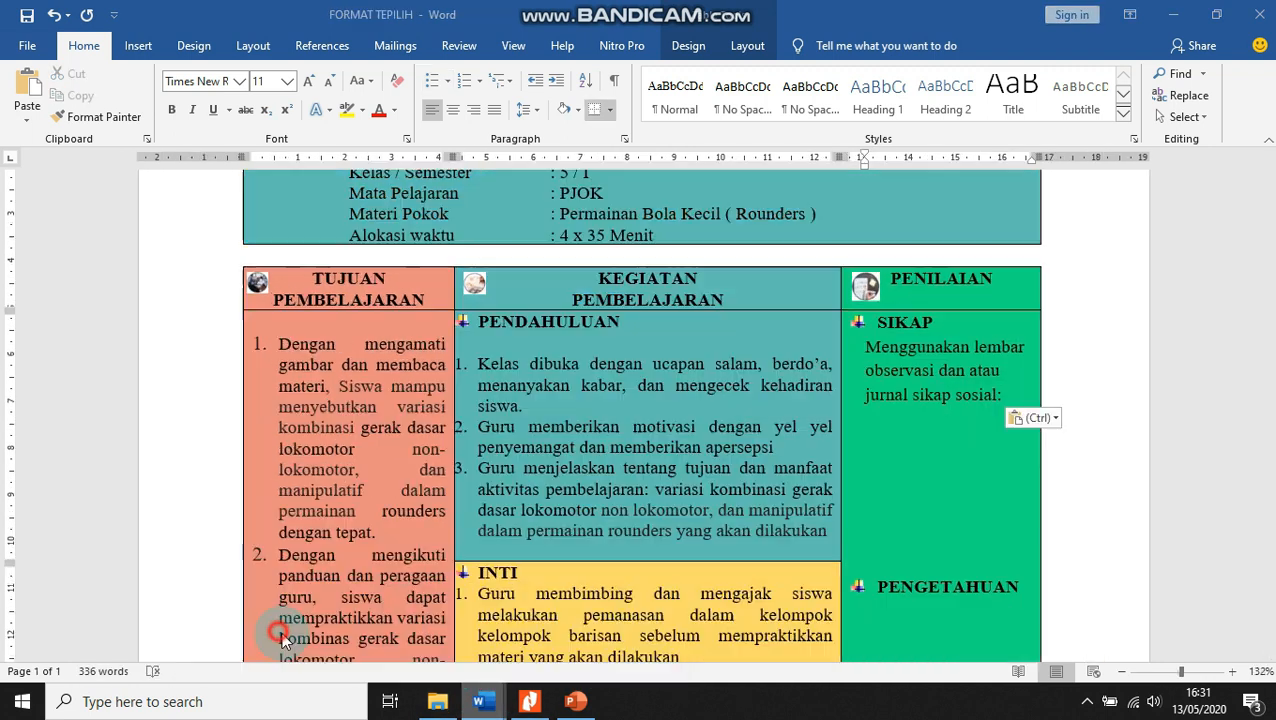
{"action": "left_click", "coordinate": [868, 348]}
{"action": "left_click", "coordinate": [449, 87]}
{"action": "left_click", "coordinate": [490, 124]}
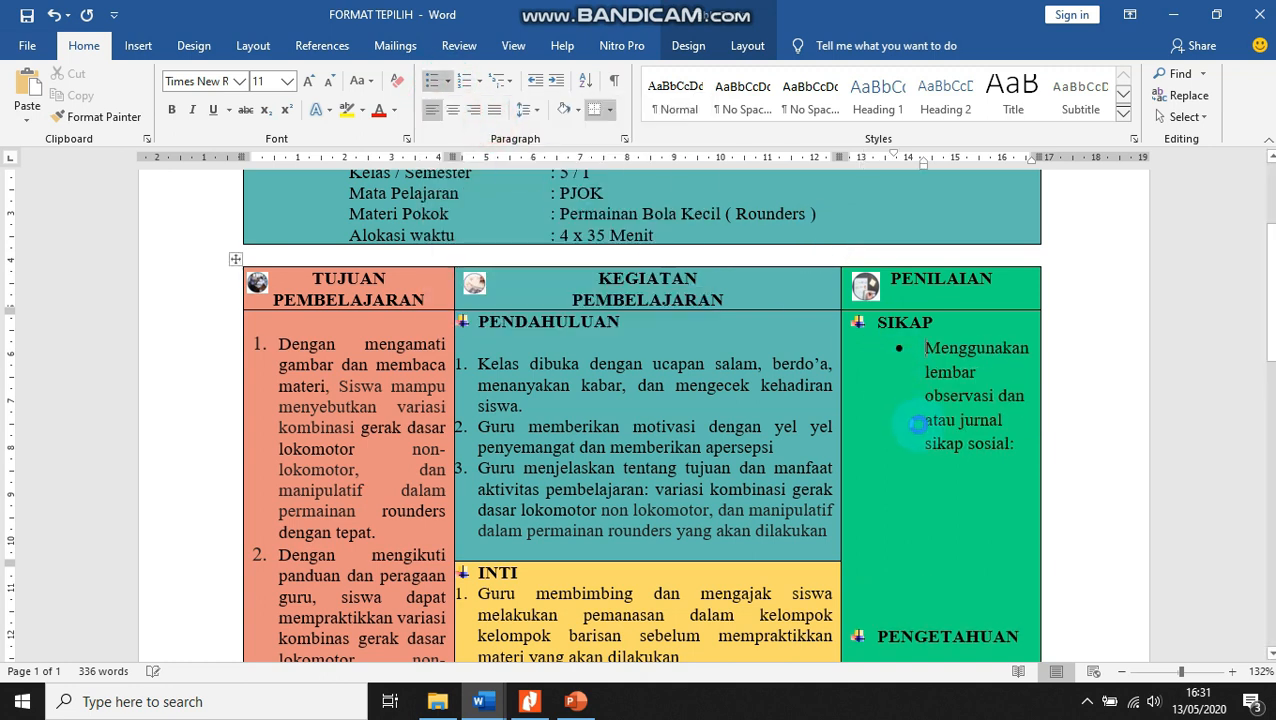
{"action": "left_click_drag", "start_coordinate": [925, 347], "coordinate": [872, 468]}
{"action": "mouse_move", "coordinate": [893, 152]}
{"action": "left_mouse_down"}
{"action": "mouse_move", "coordinate": [843, 155]}
{"action": "mouse_move", "coordinate": [918, 157]}
{"action": "mouse_move", "coordinate": [864, 164]}
{"action": "mouse_move", "coordinate": [870, 176]}
{"action": "left_mouse_up"}
{"action": "left_click", "coordinate": [935, 477]}
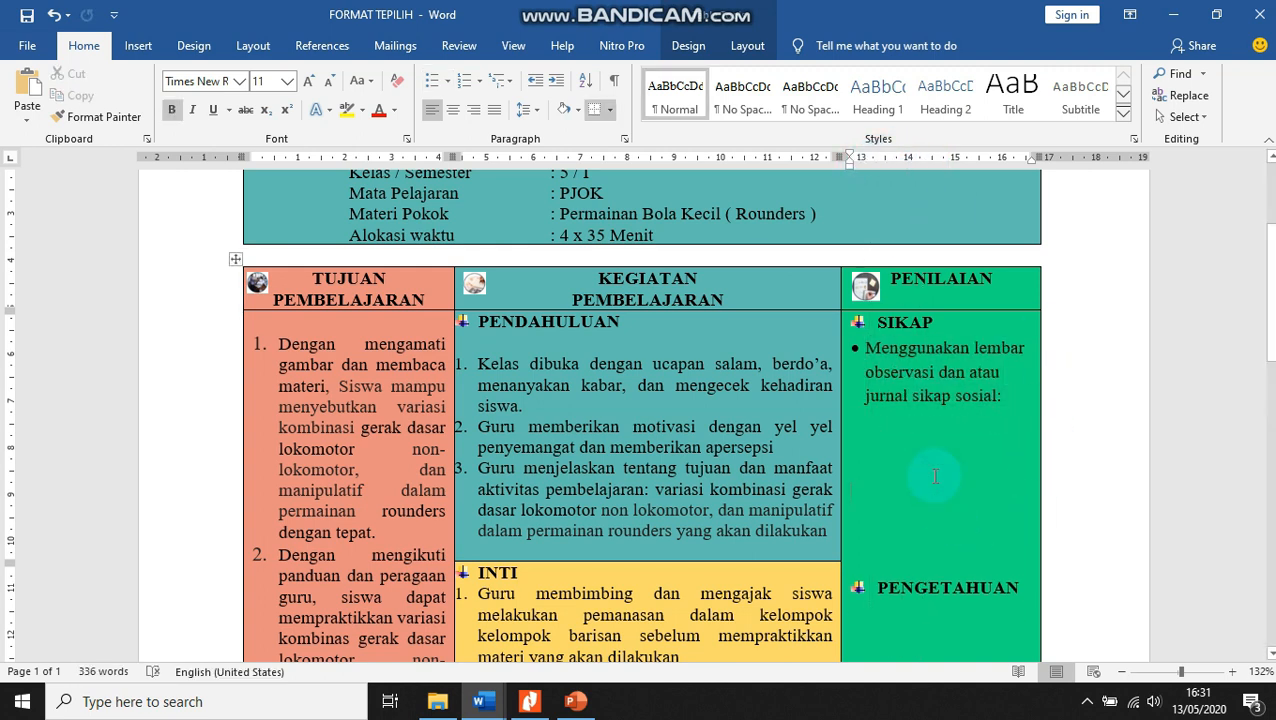
Step: Copy the text from "Kerjasama dalam aktivitas latihan" to "sportivitas dalam permainan" from the 03 RPP PJOK document and paste it below the SIKAP bullet
{"action": "left_click", "coordinate": [969, 433]}
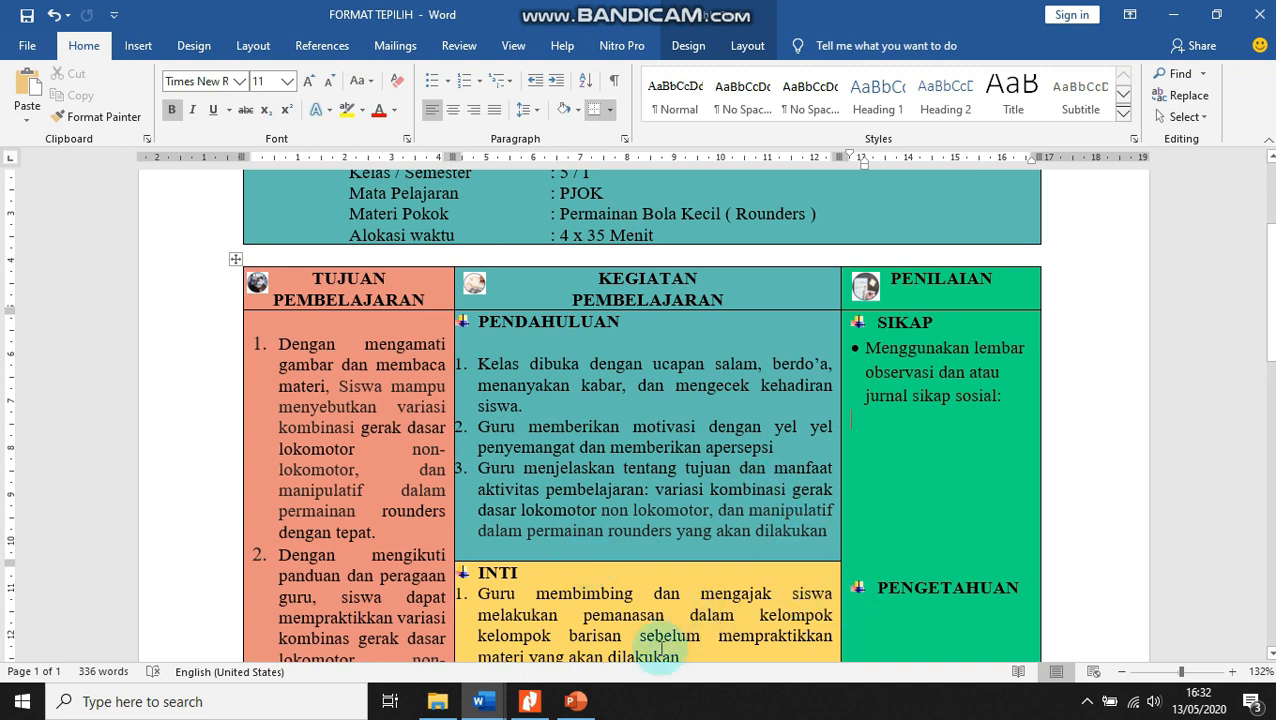
{"action": "mouse_move", "coordinate": [483, 695]}
{"action": "left_click", "coordinate": [583, 620]}
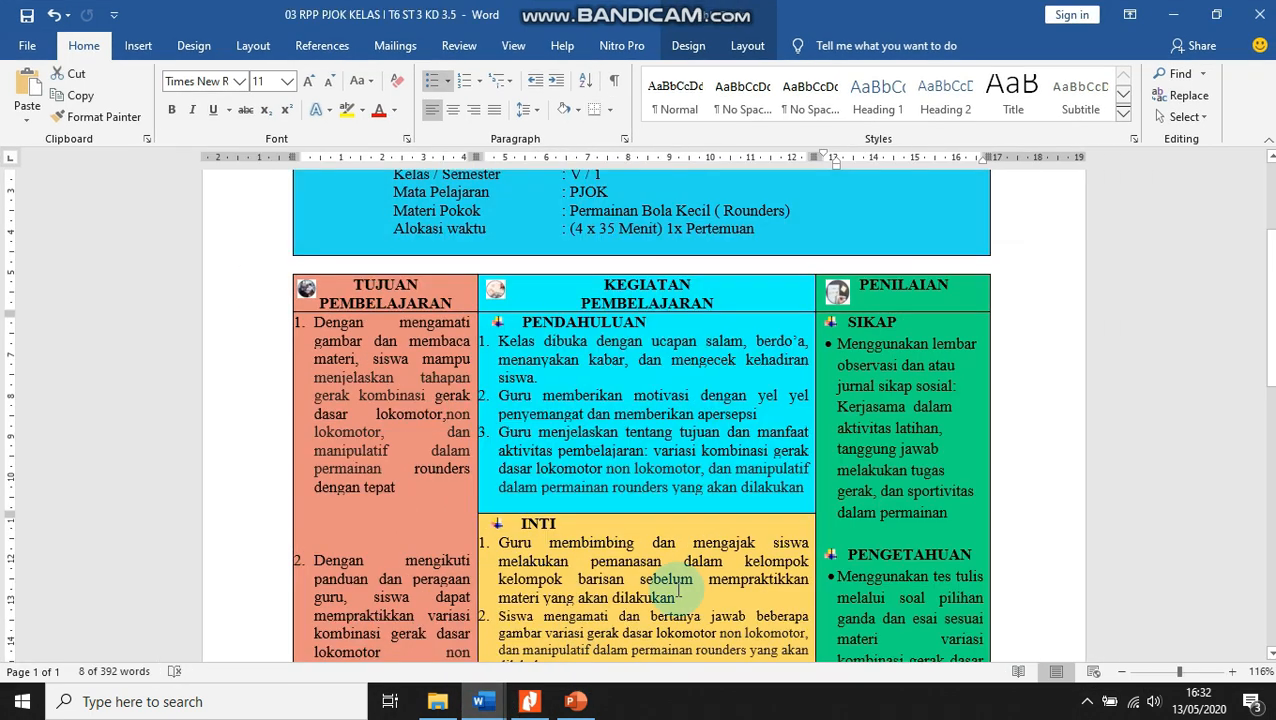
{"action": "left_click_drag", "start_coordinate": [838, 407], "coordinate": [948, 507]}
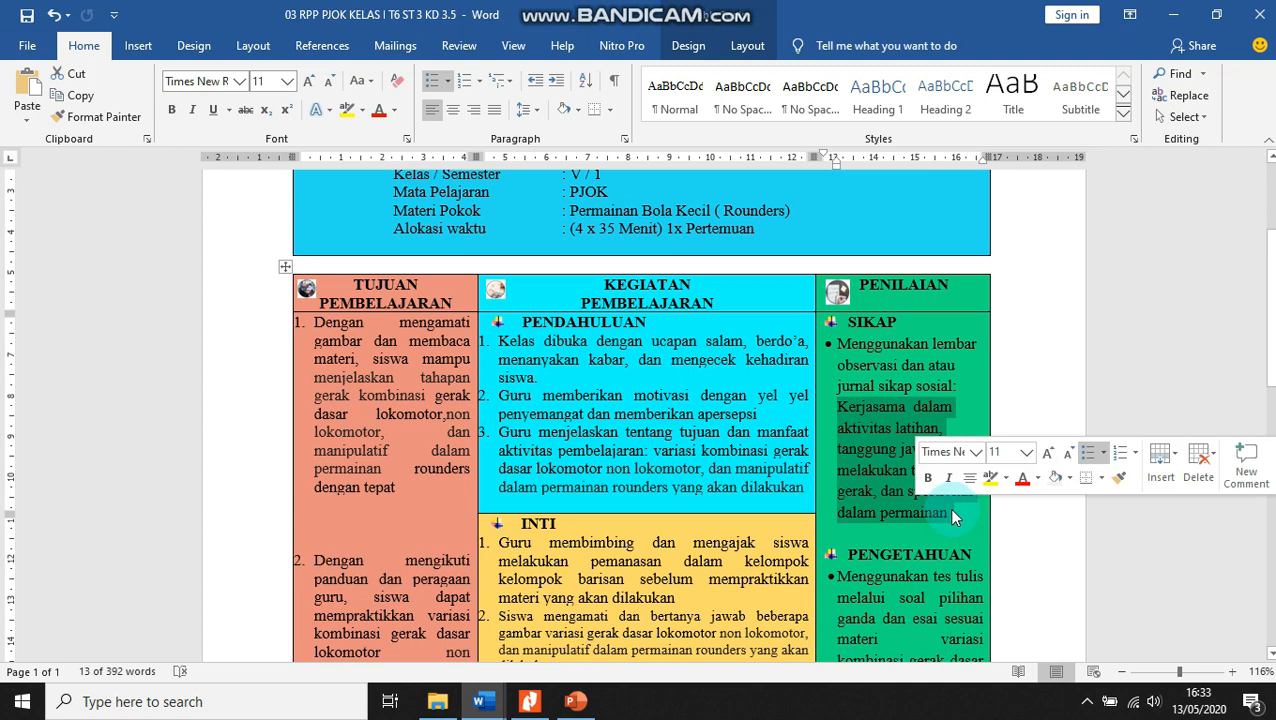
{"action": "left_click", "coordinate": [83, 106]}
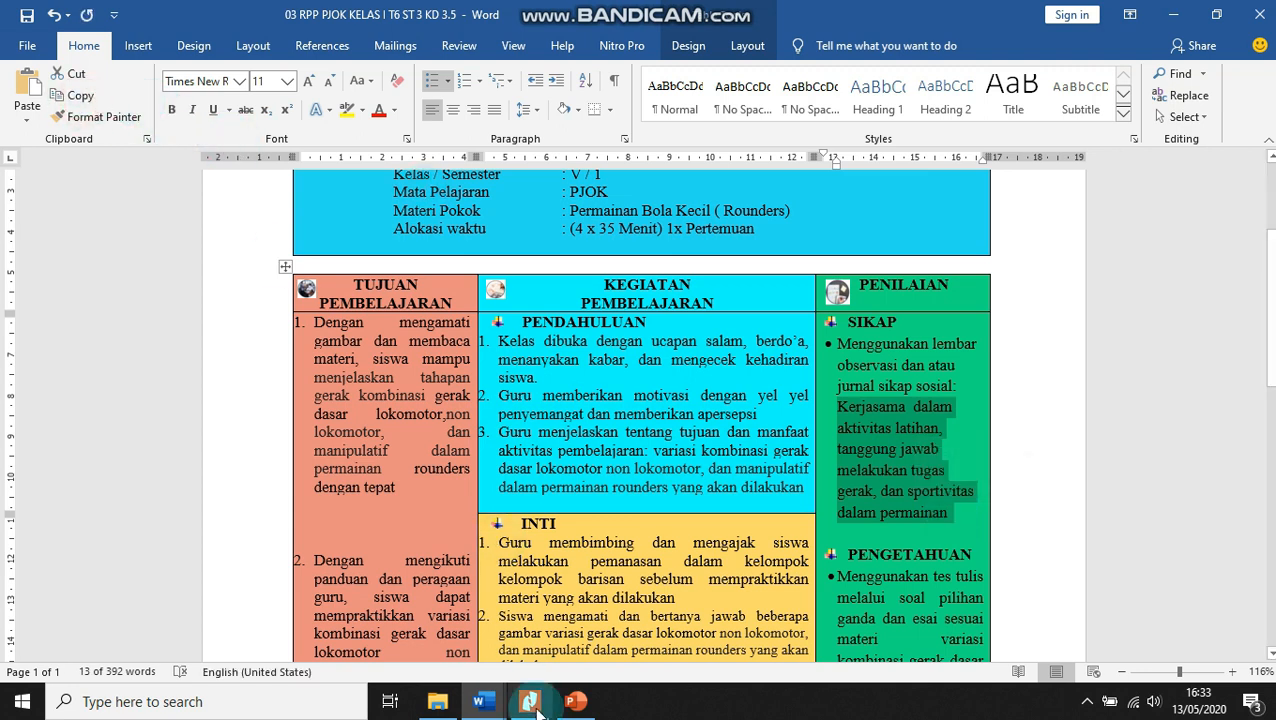
{"action": "left_click", "coordinate": [480, 701]}
{"action": "left_click", "coordinate": [331, 623]}
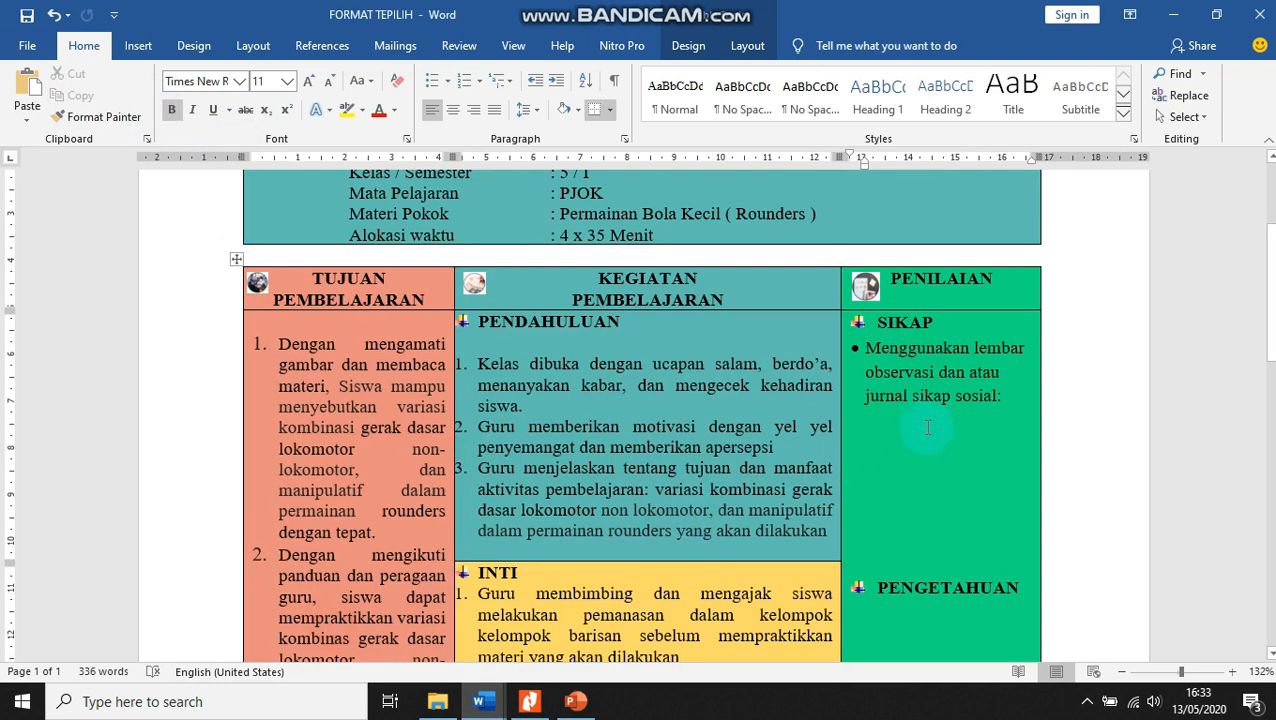
{"action": "left_click", "coordinate": [27, 95]}
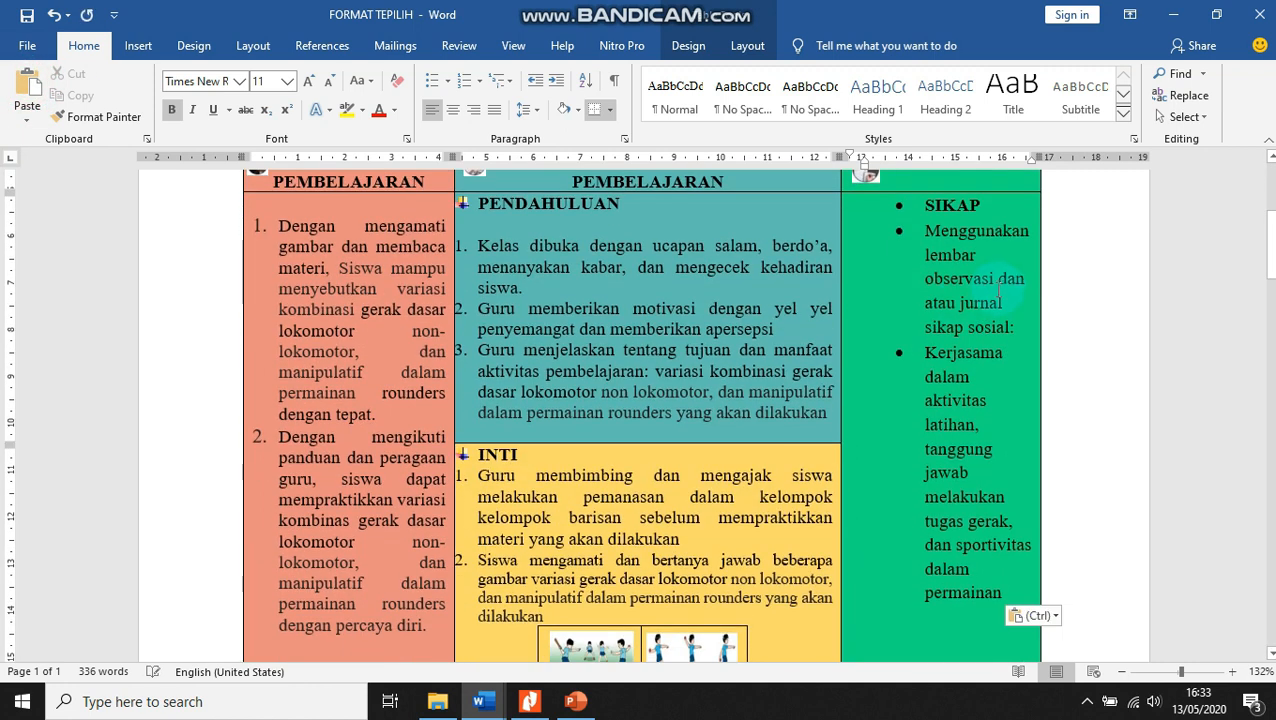
Step: Select the two bulleted items under SIKAP and move their bullets to the edge of the PENILAIAN column
{"action": "scroll", "coordinate": [944, 313], "scroll_direction": "up", "scroll_amount": 2}
{"action": "left_click", "coordinate": [925, 472]}
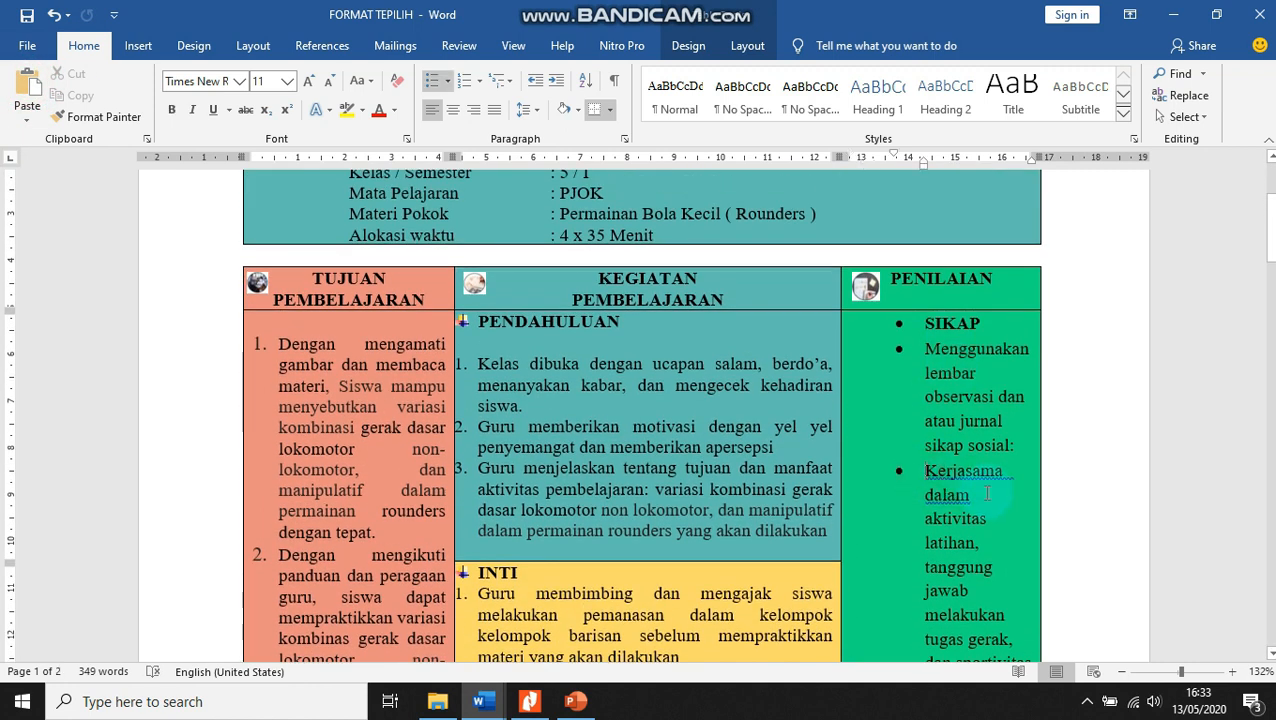
{"action": "left_click_drag", "start_coordinate": [925, 347], "coordinate": [985, 600]}
{"action": "scroll", "coordinate": [1005, 367], "scroll_direction": "up", "scroll_amount": 4}
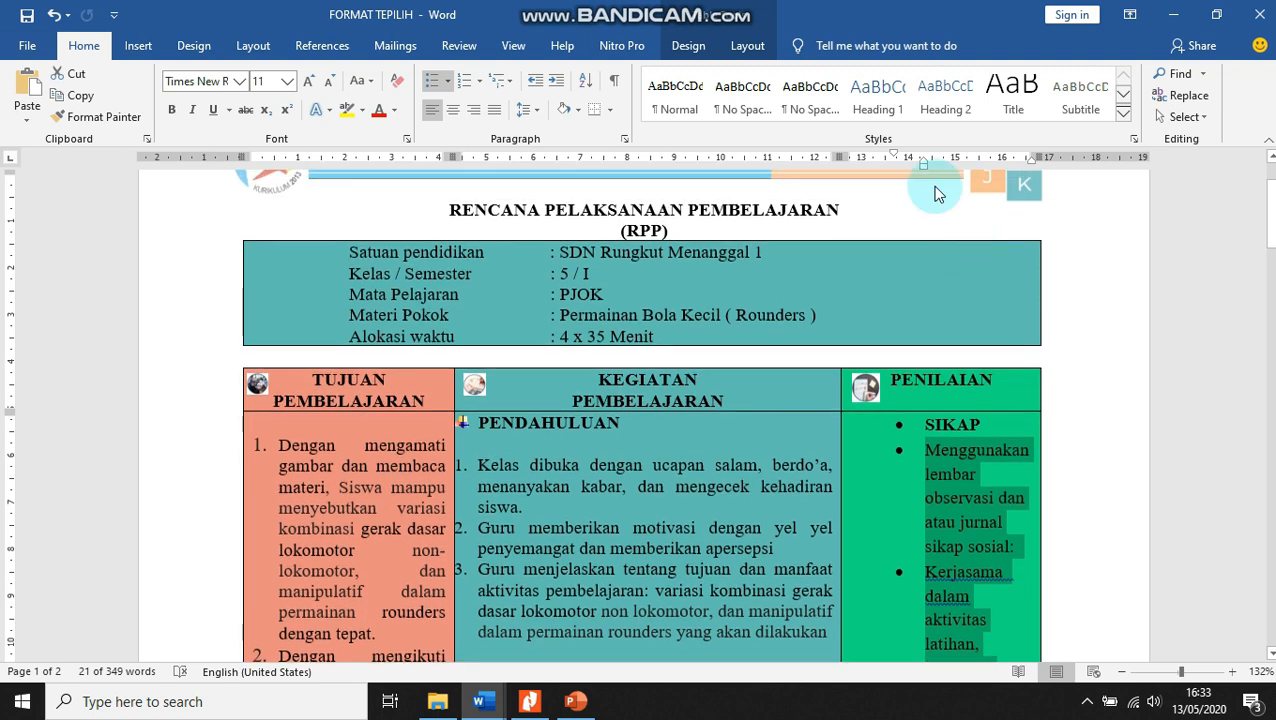
{"action": "left_click", "coordinate": [903, 162]}
{"action": "left_click_drag", "start_coordinate": [897, 160], "coordinate": [852, 166]}
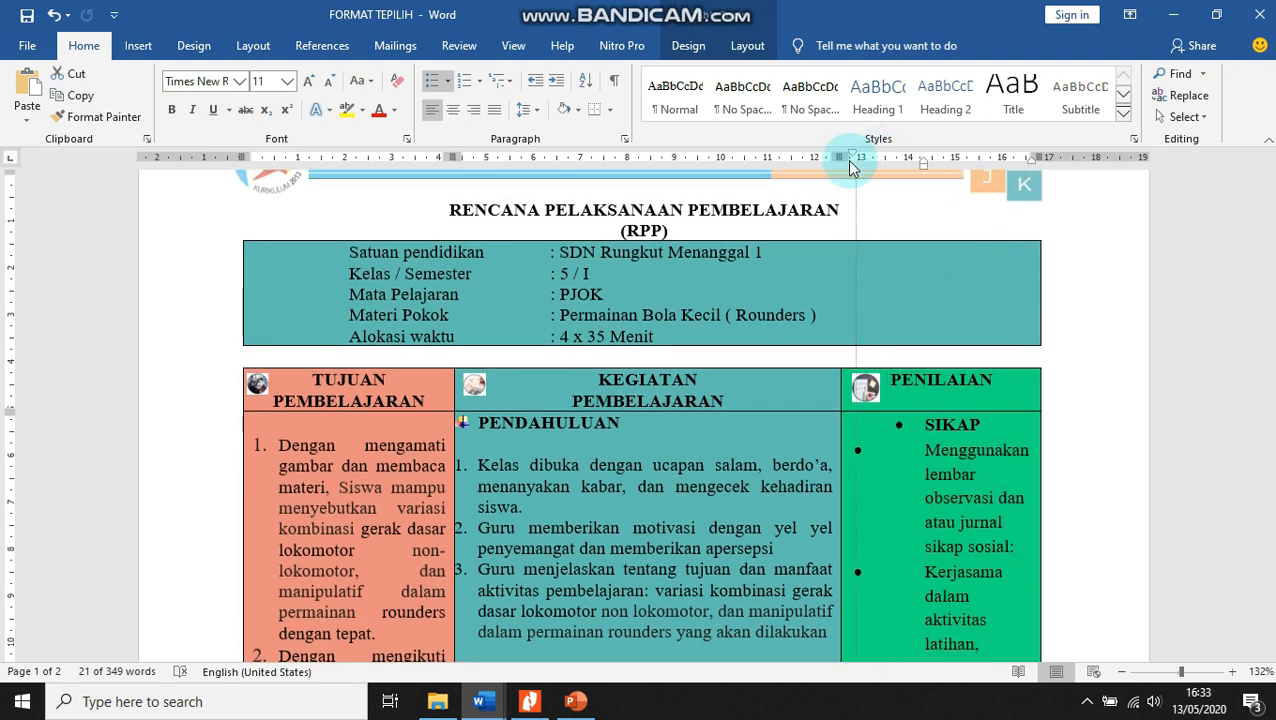